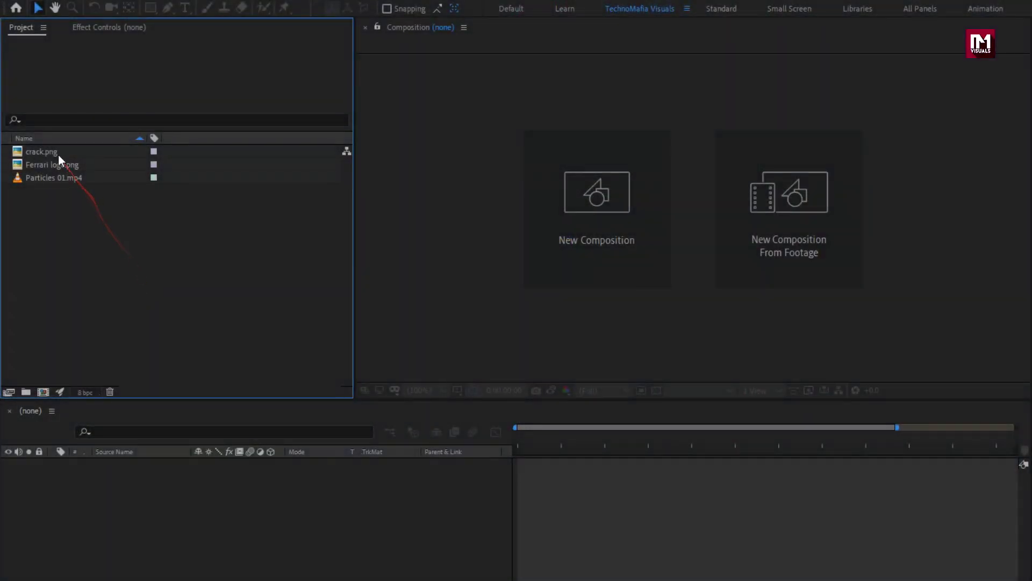
Select crack.png, Ferrari logo.png and Particles 01.mp4 in the Project panel.
click(57, 153)
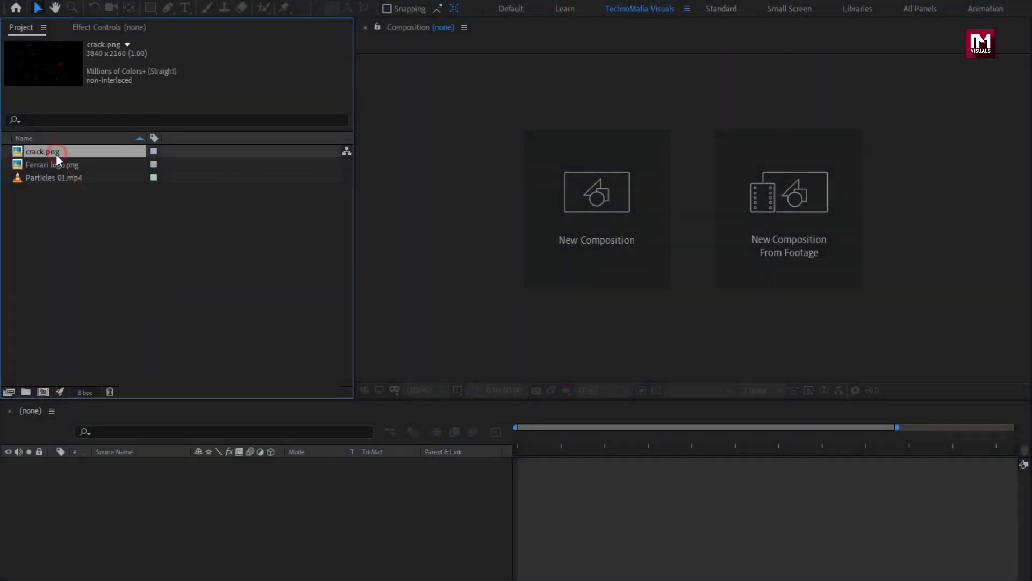
click(53, 165)
click(56, 179)
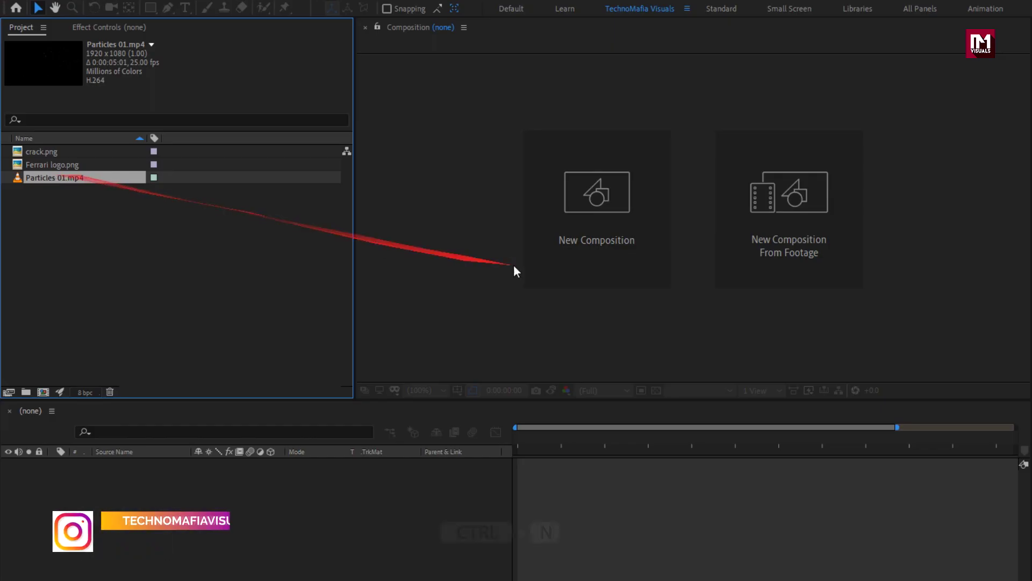
Create a 1920×1080, 30 fps composition named 'Fire Logo' lasting 0:00:02:00.
key(ctrl+n)
click(560, 232)
text(Fire )
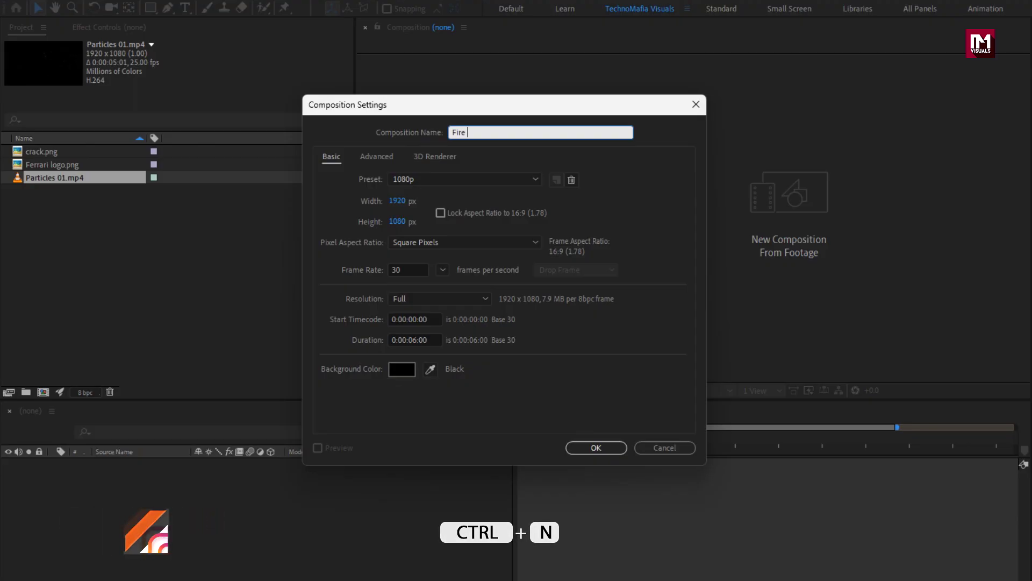
text(Logo)
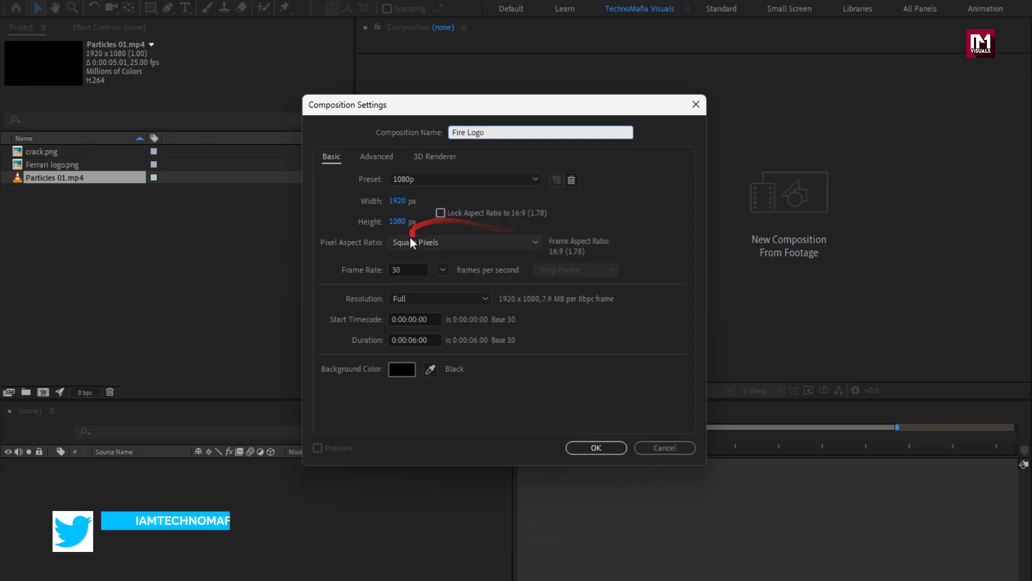
click(420, 340)
key(BackSpace)
text(2)
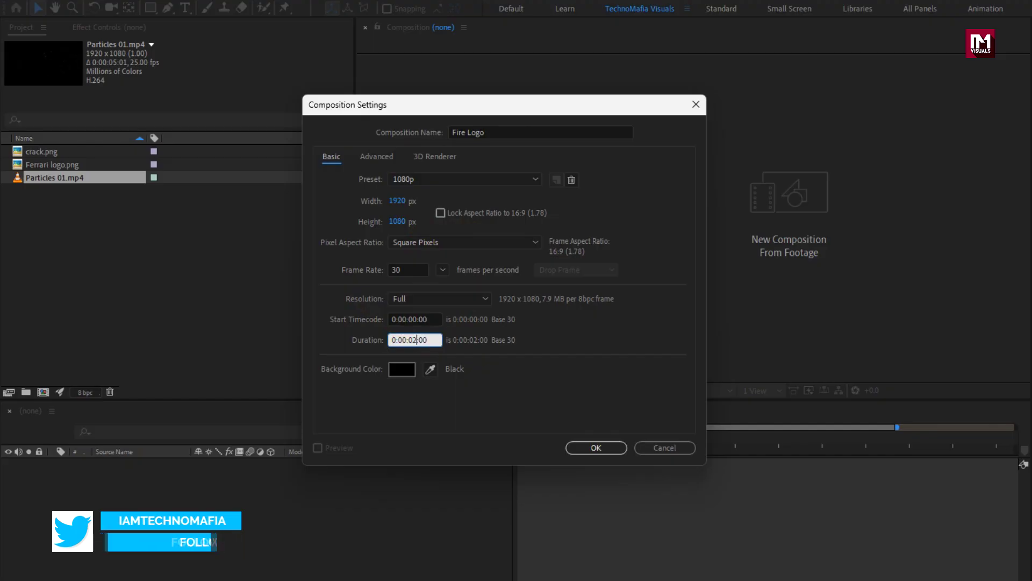
click(596, 447)
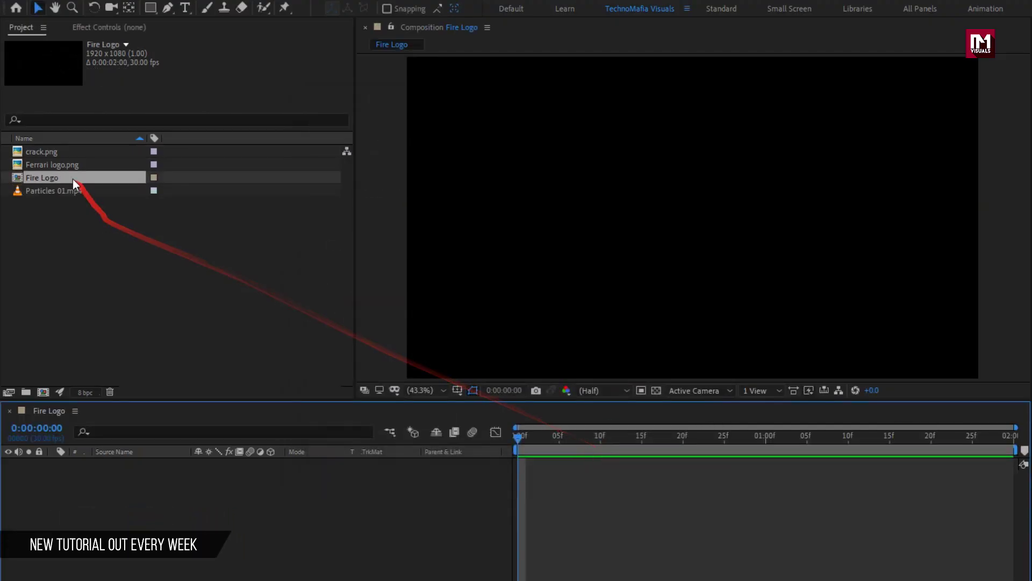
Add Ferrari logo.png to Fire Logo and scale it down to about 40%.
click(56, 165)
drag(50, 164, 180, 498)
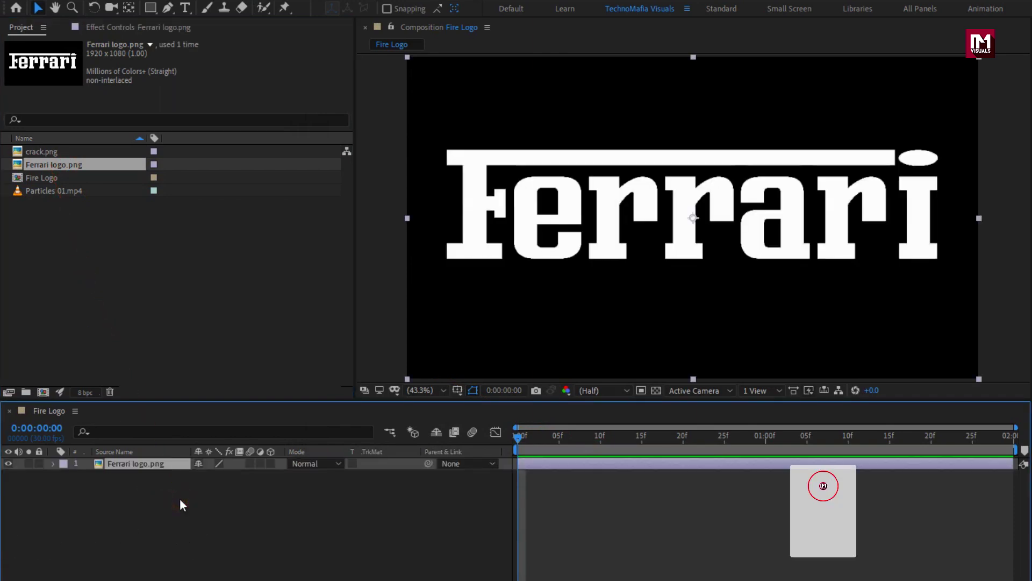
key(s)
drag(227, 476, 195, 477)
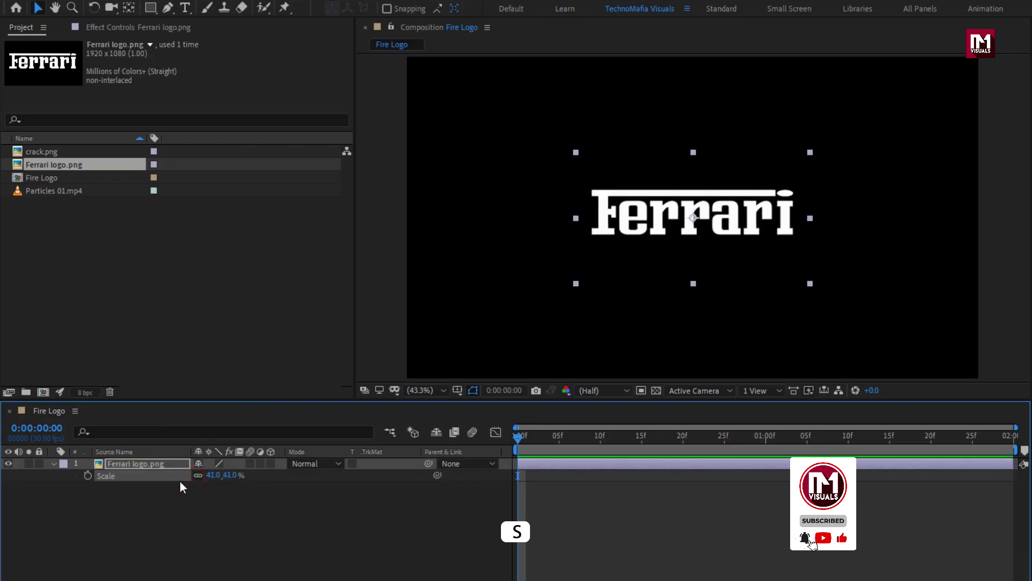
click(53, 465)
Pre-compose the logo layer as 'Logo', moving all attributes into the new composition.
click(120, 465)
right_click(128, 464)
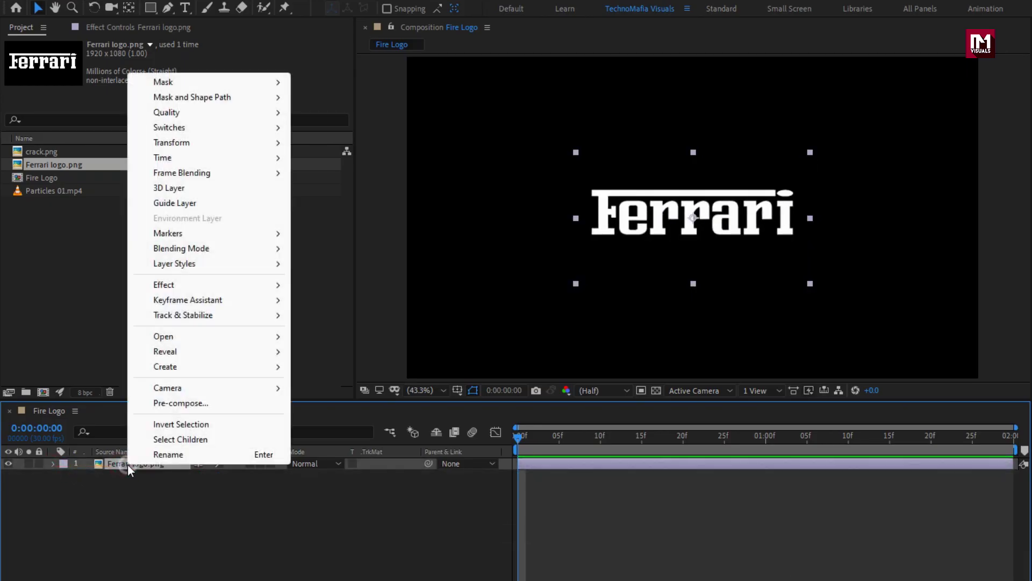
click(160, 403)
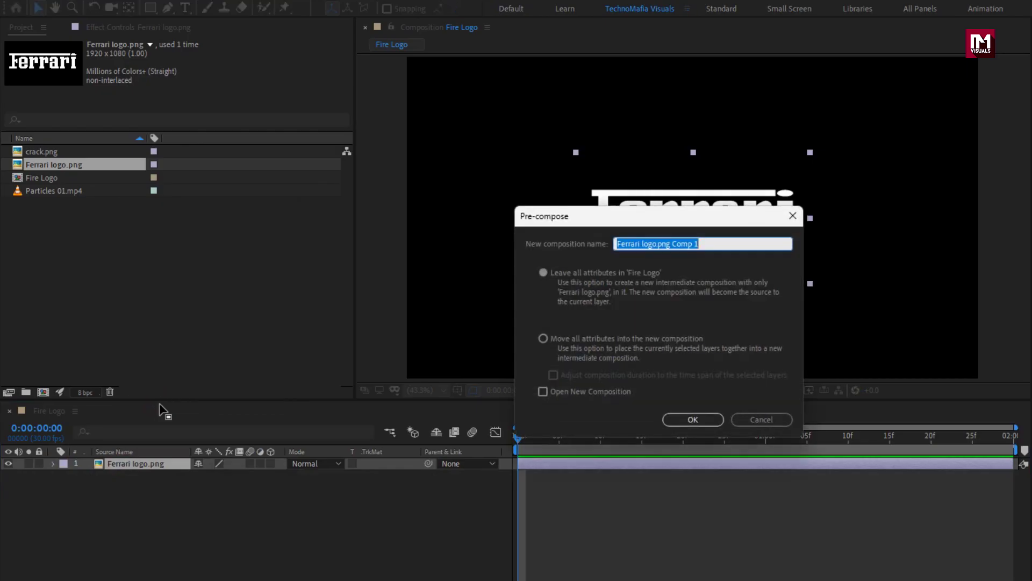
text(Logo)
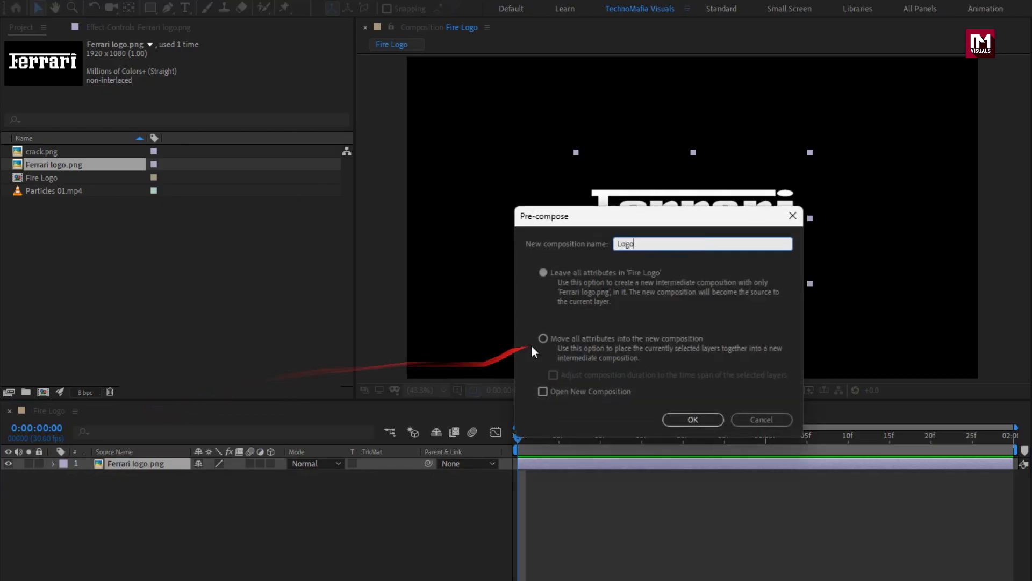
click(544, 338)
click(693, 419)
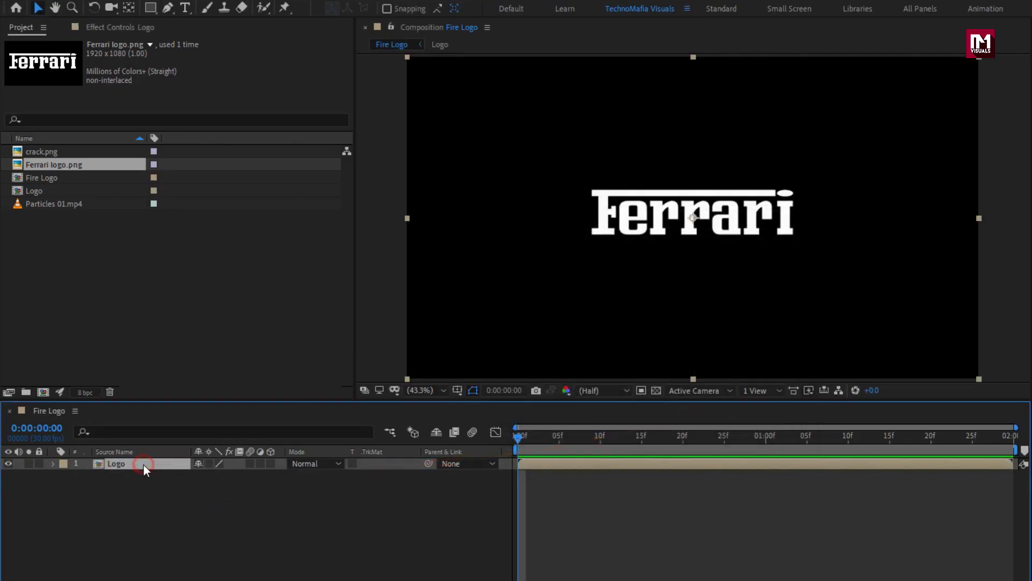
Auto-trace the Logo layer into mask outlines with preview enabled.
click(116, 9)
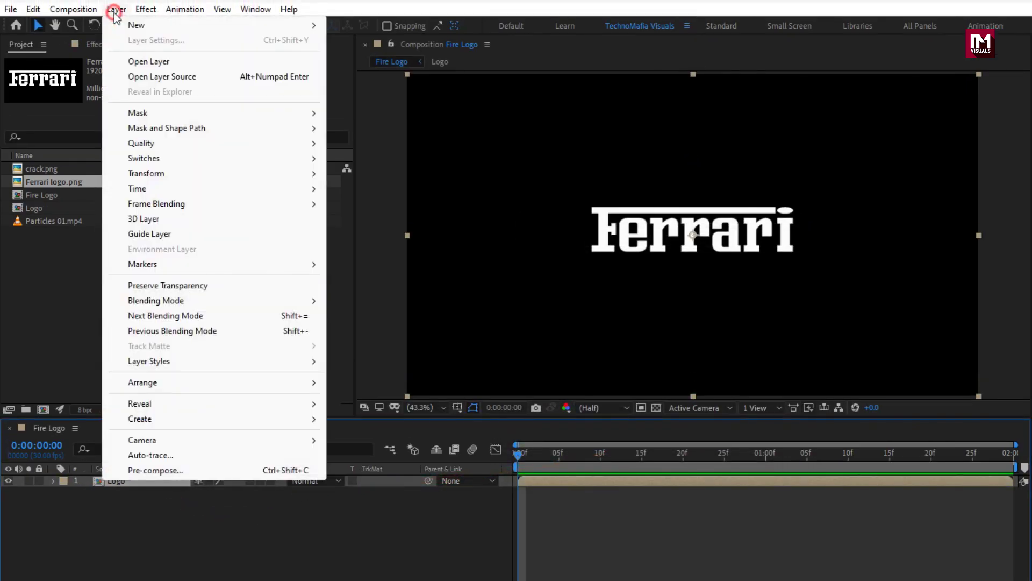
click(183, 455)
click(297, 428)
click(466, 440)
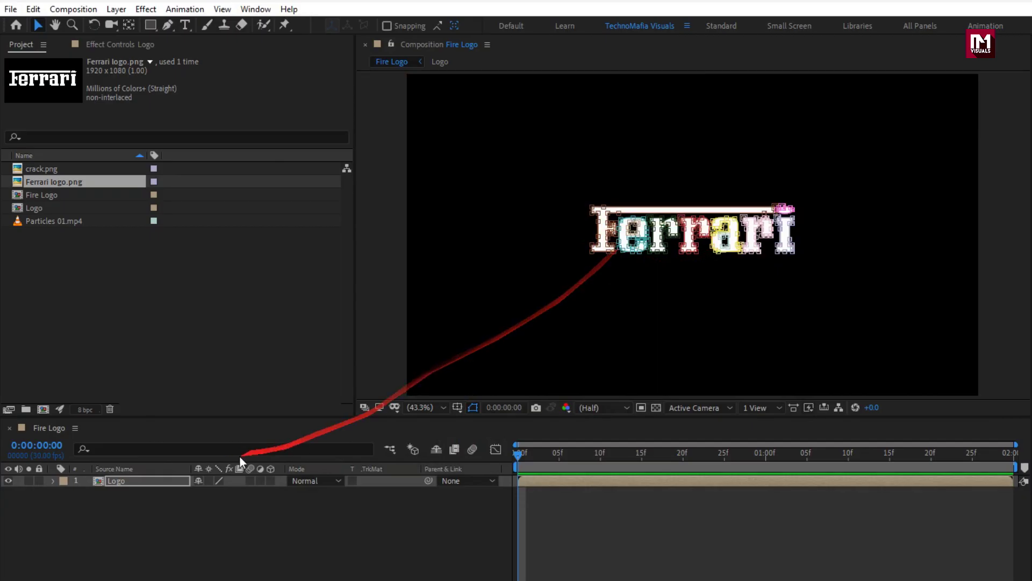
Apply the Video Copilot Saber effect to the Logo layer.
click(137, 485)
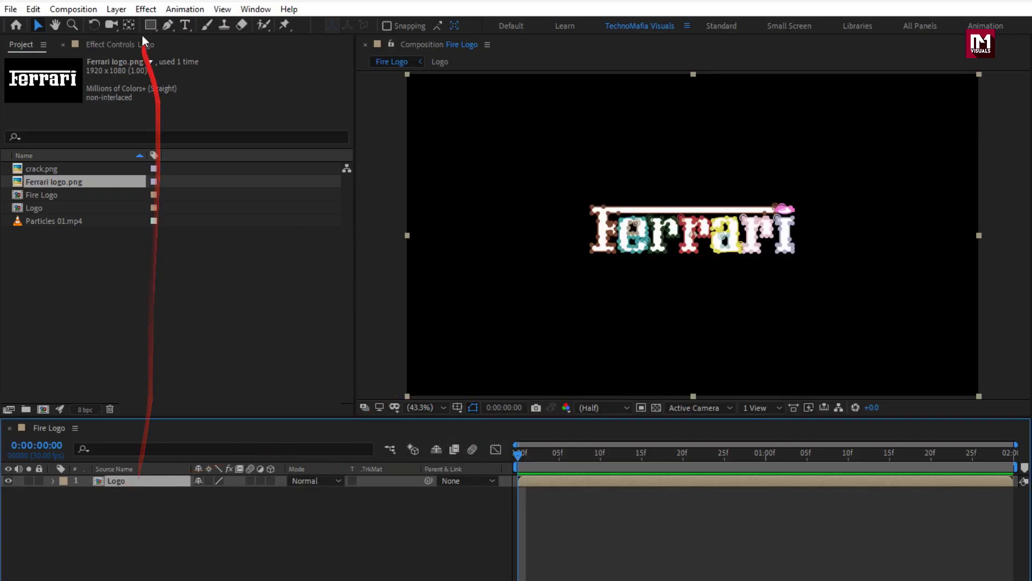
click(146, 9)
mouse_move(230, 425)
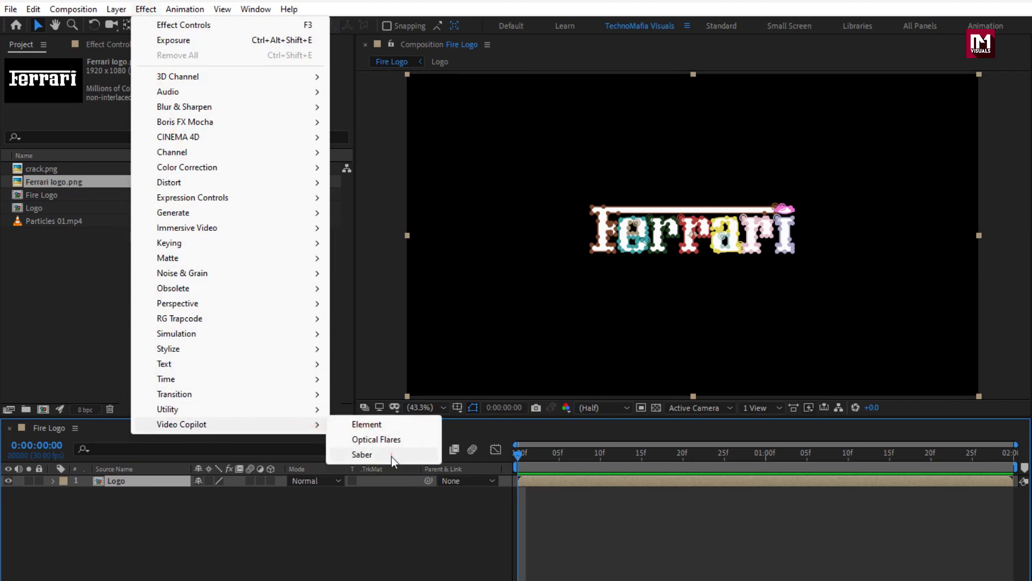
click(362, 454)
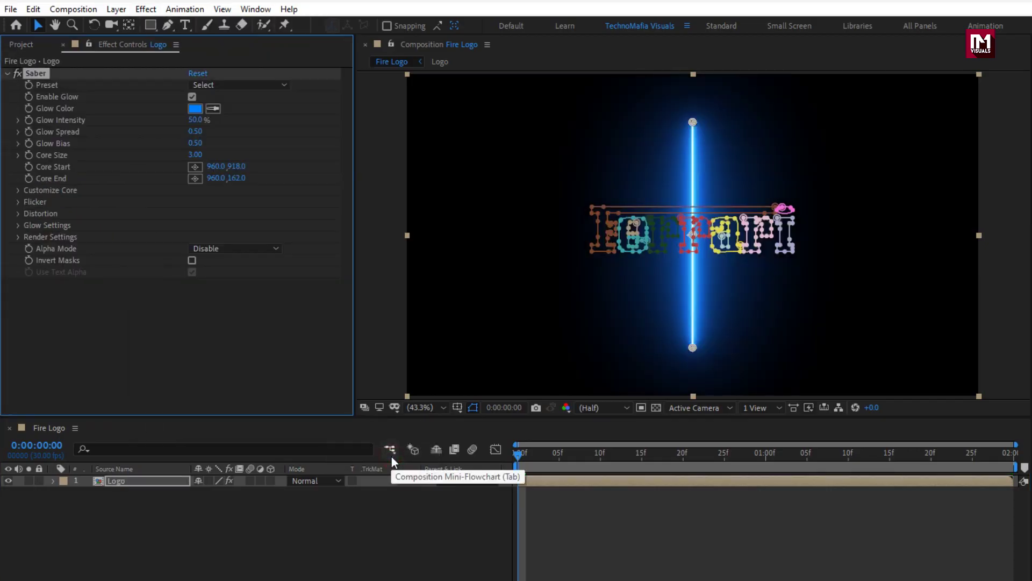
Choose the Saber Replicant preset and set the glow colour to orange.
click(209, 68)
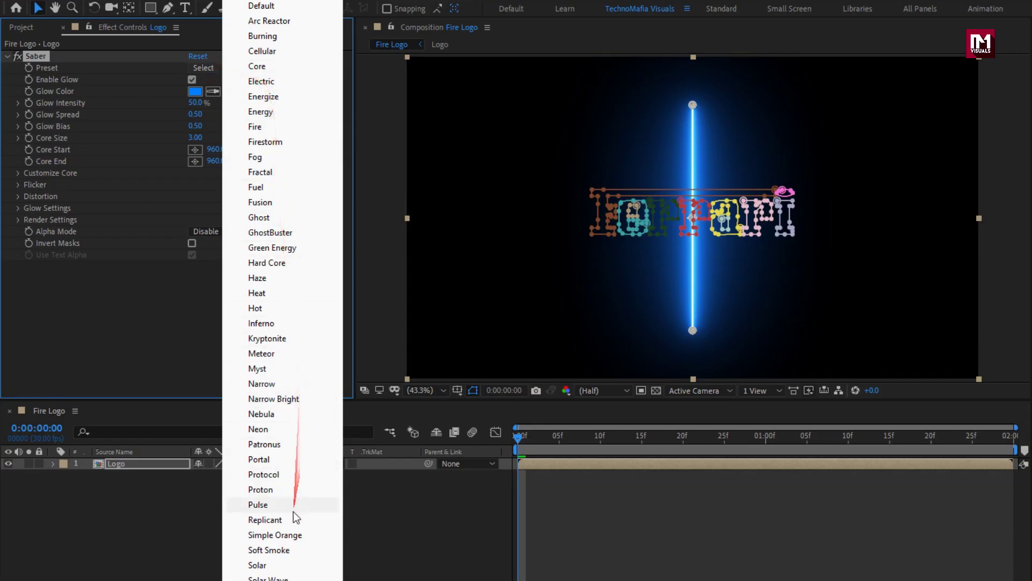
click(292, 518)
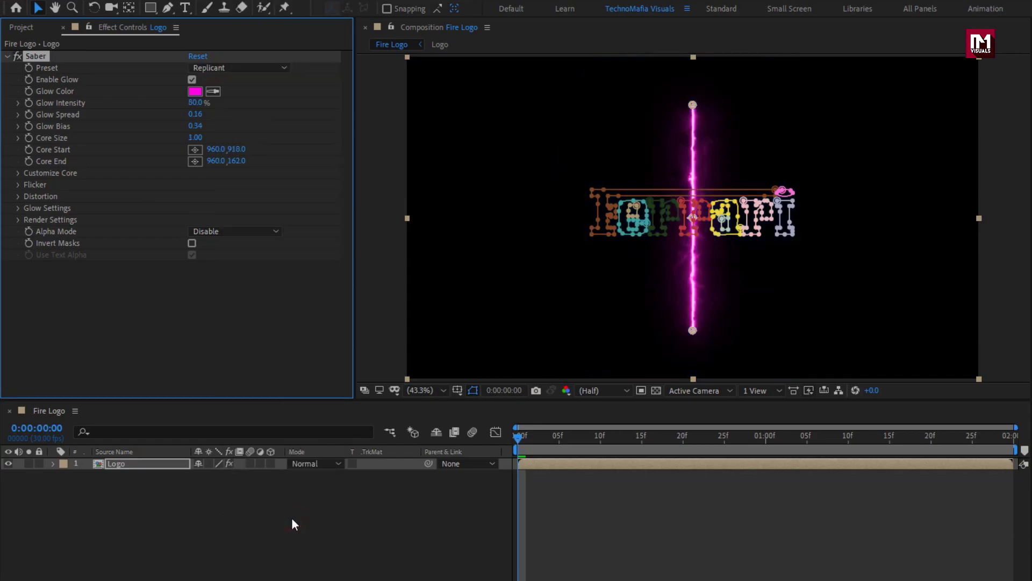
click(195, 92)
drag(327, 385, 329, 434)
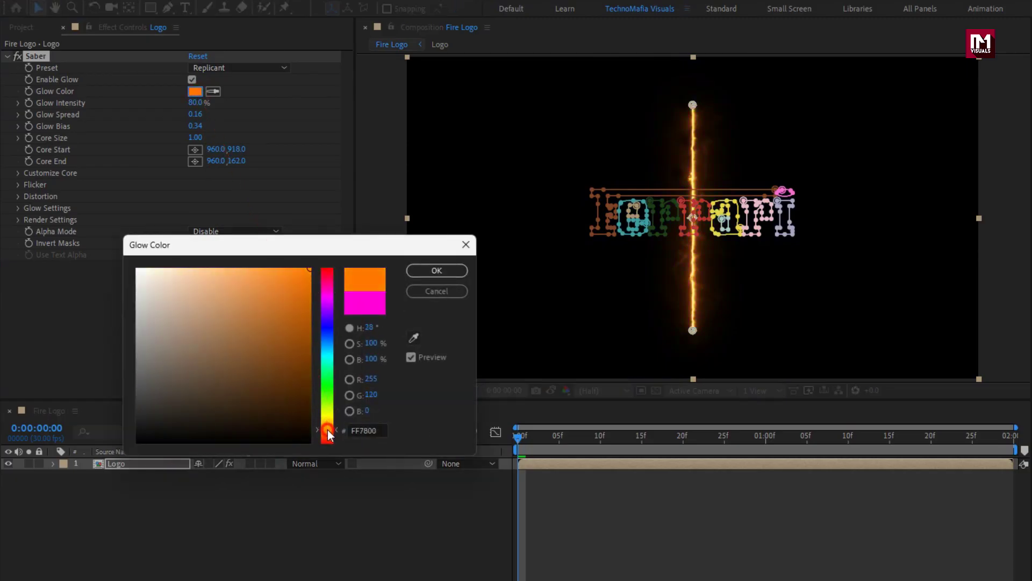
Confirm the orange glow and set the Saber core type to follow the layer masks.
click(423, 269)
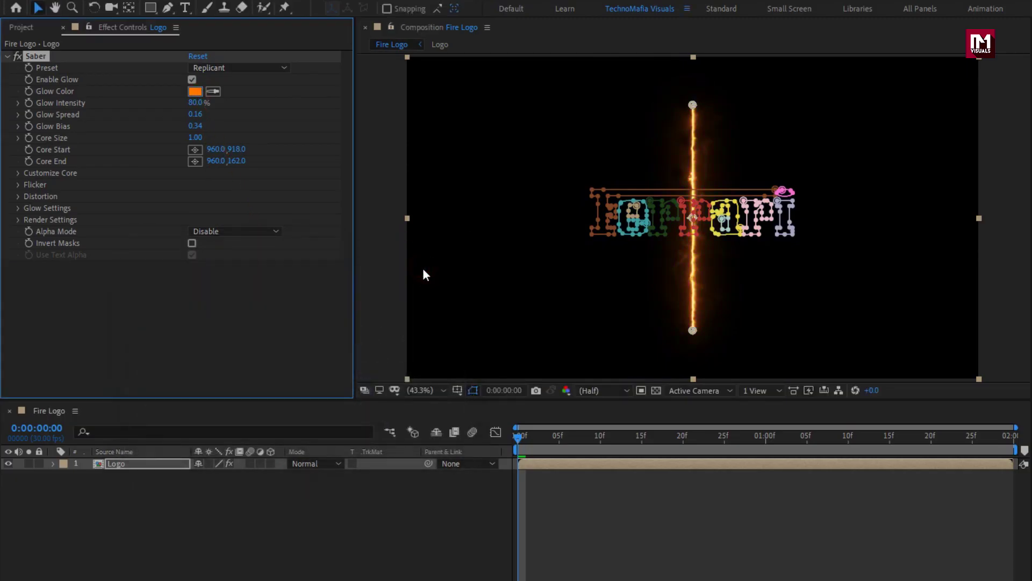
click(20, 173)
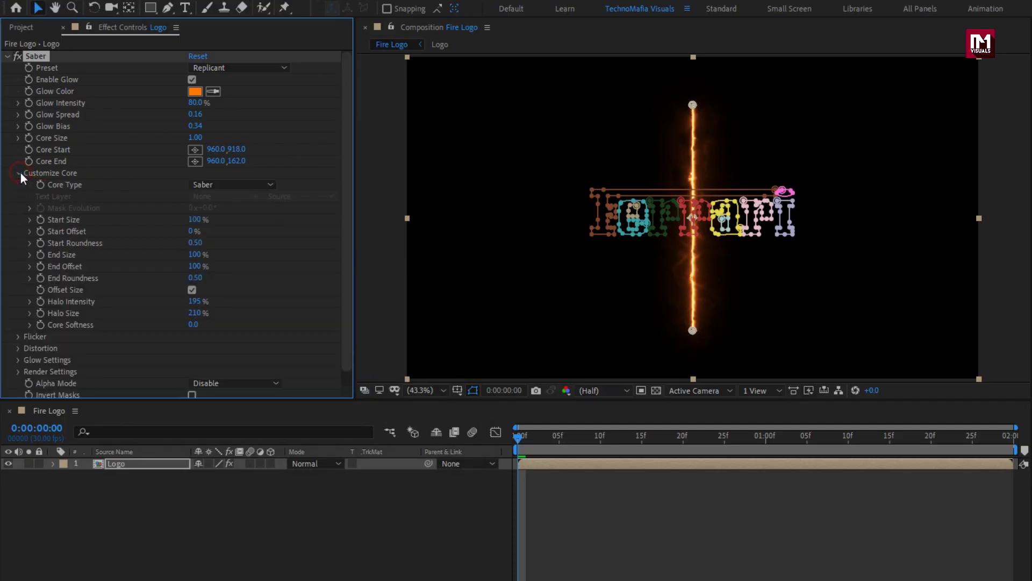
click(258, 184)
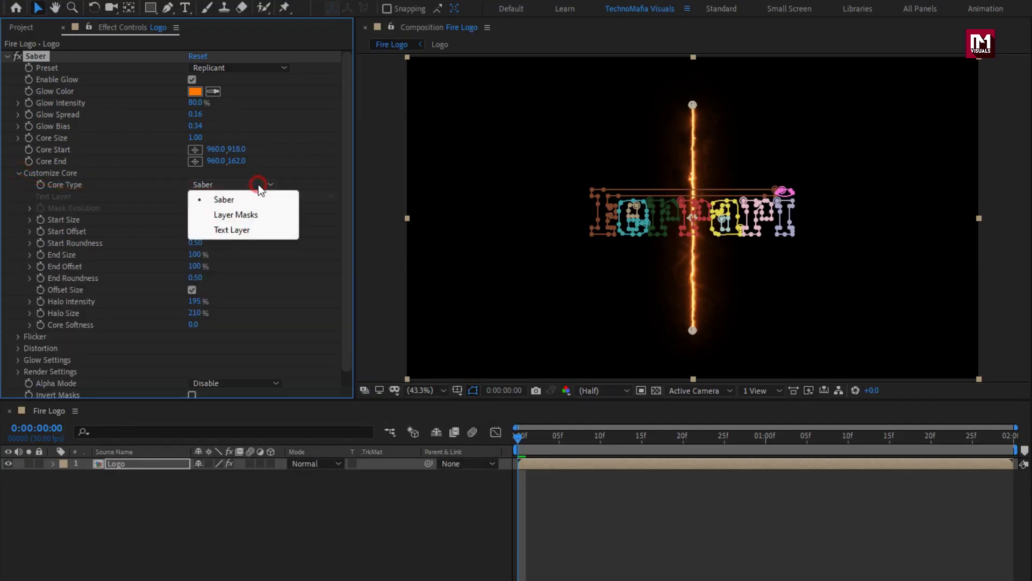
click(259, 213)
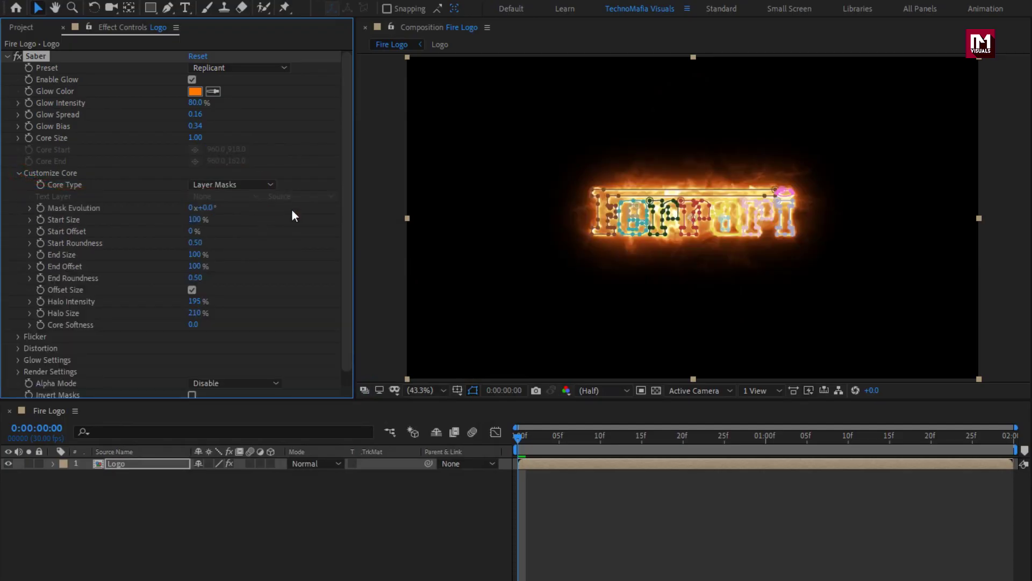
click(473, 391)
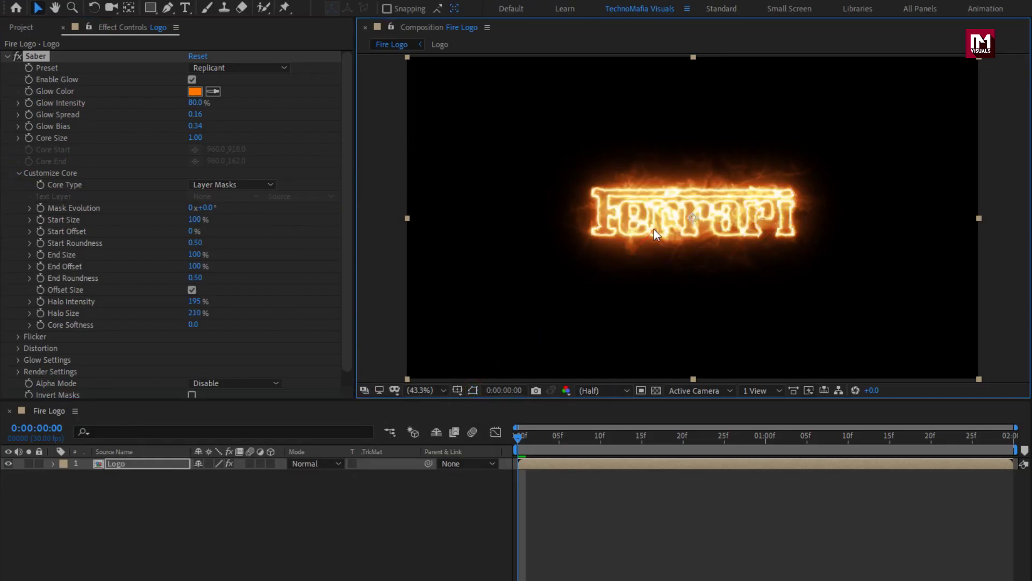
key(slash)
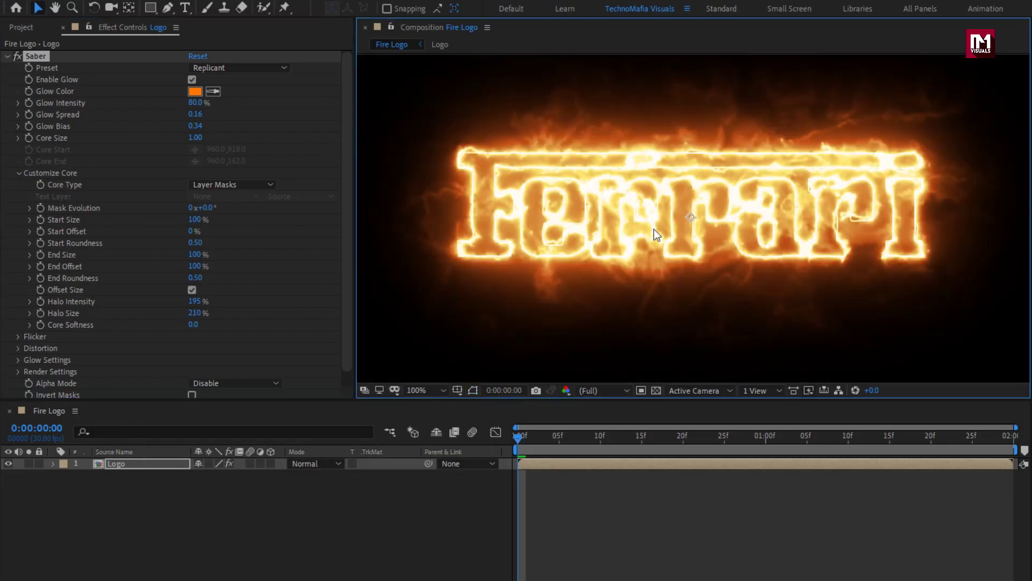
Set Saber Glow Intensity 50, Glow Spread 0.1, Core Size 0.8 and End Size 0.
click(195, 103)
text(50)
key(Return)
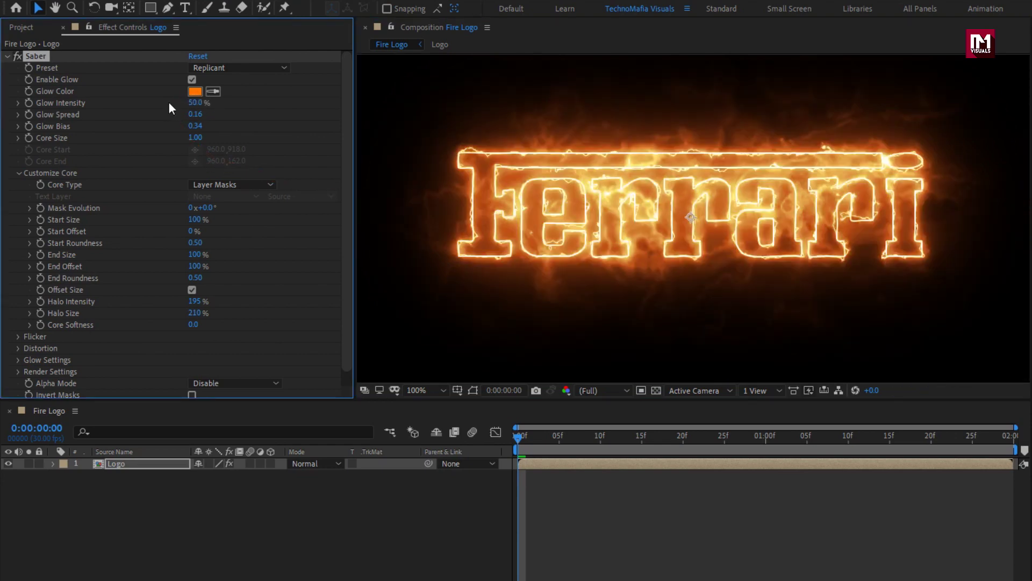
click(192, 113)
text(0.1)
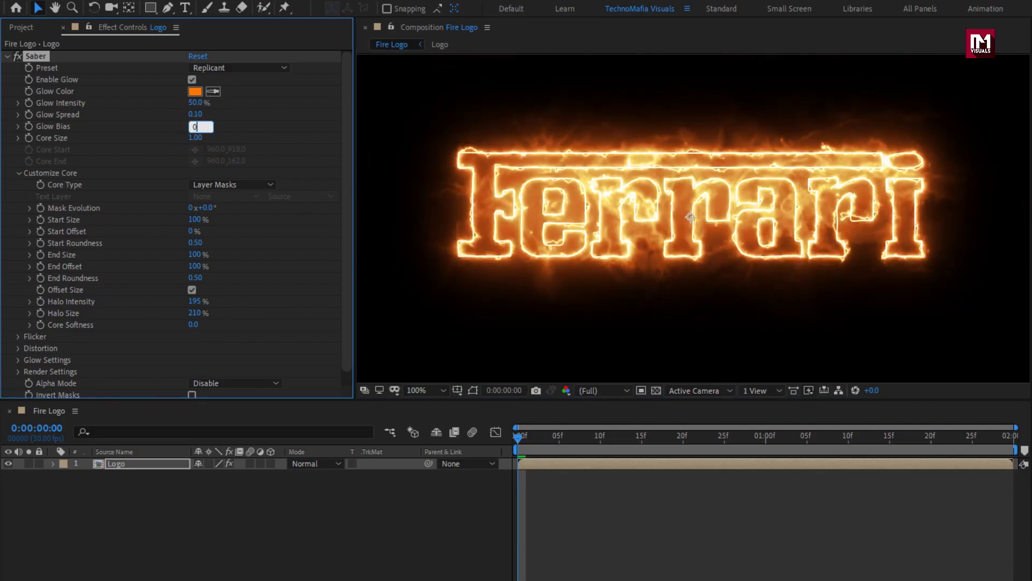
click(194, 139)
text(0)
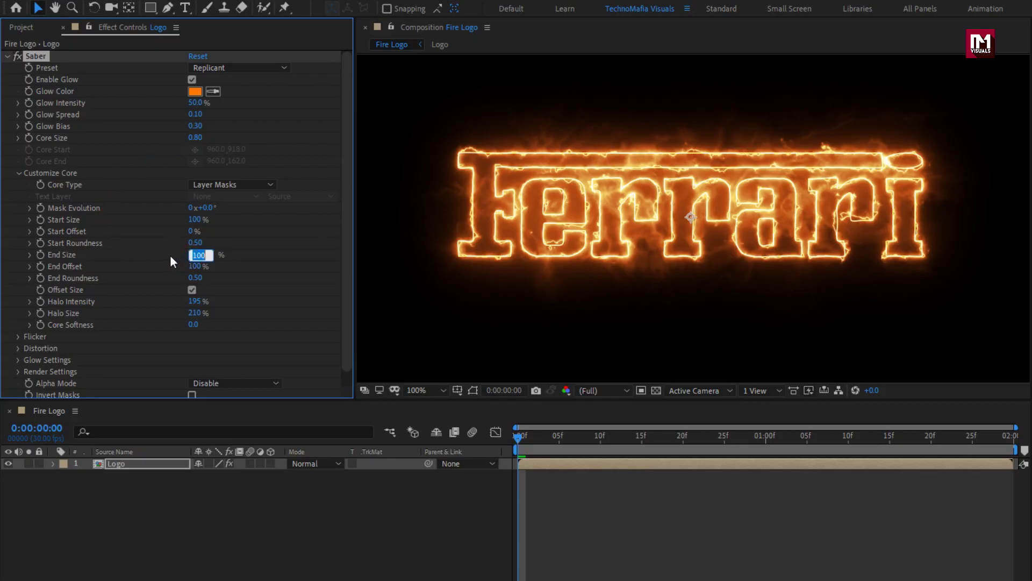
text(0)
key(Return)
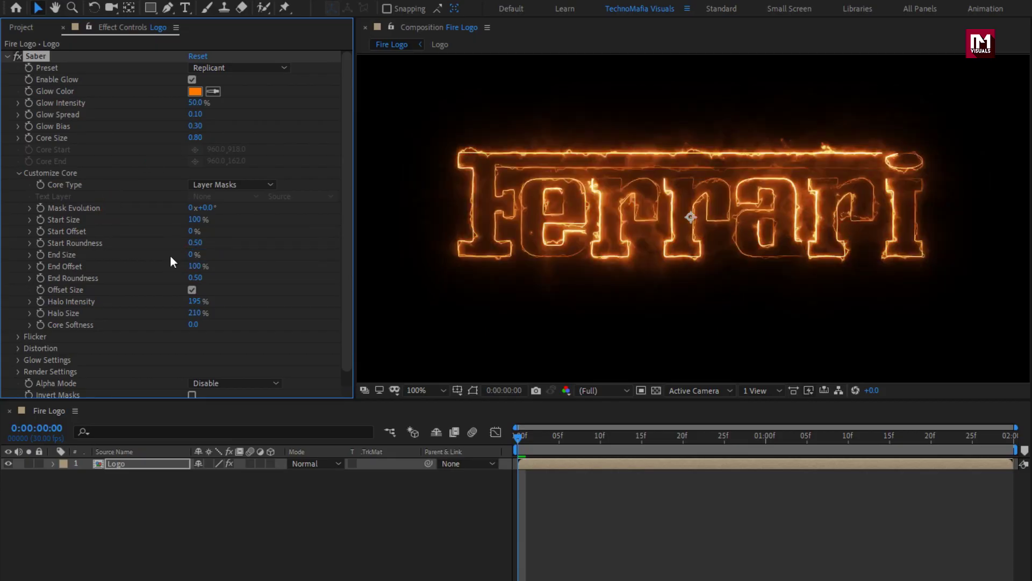
Set the Saber Composite Settings to Transparent and preview a later frame.
click(19, 372)
scroll(37, 317, down, 2)
click(234, 357)
click(237, 371)
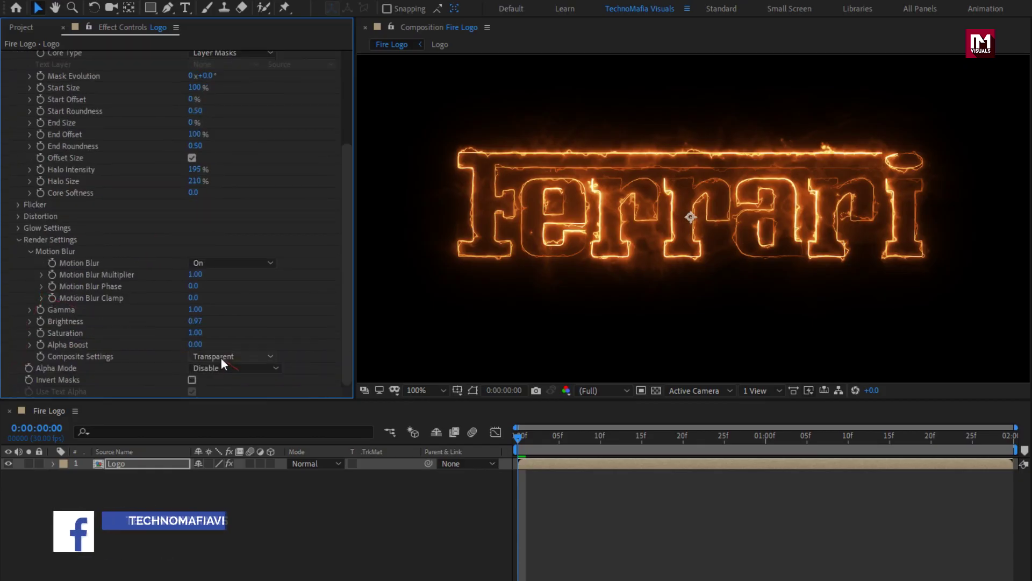
scroll(79, 314, up, 6)
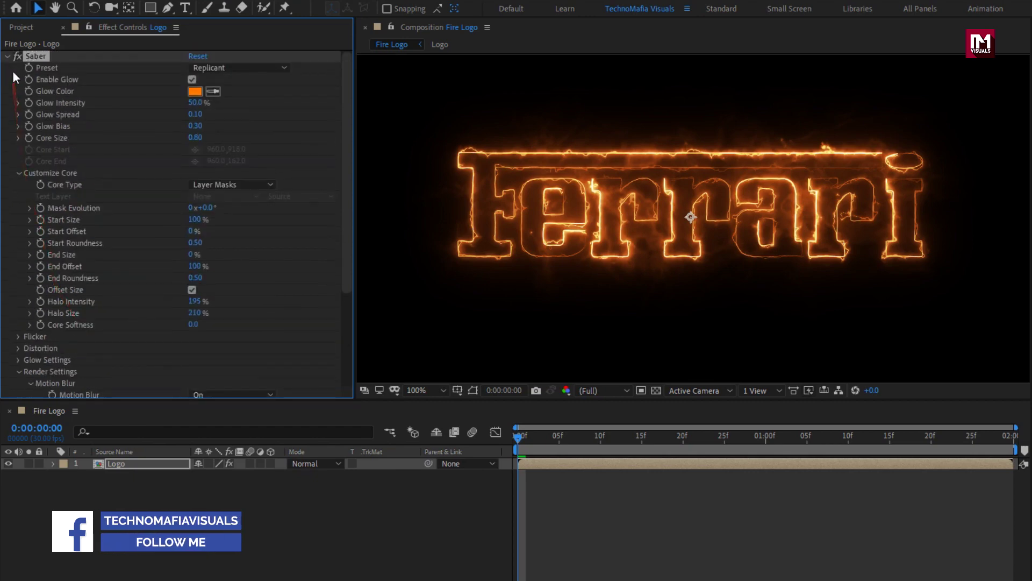
click(7, 56)
drag(589, 439, 814, 439)
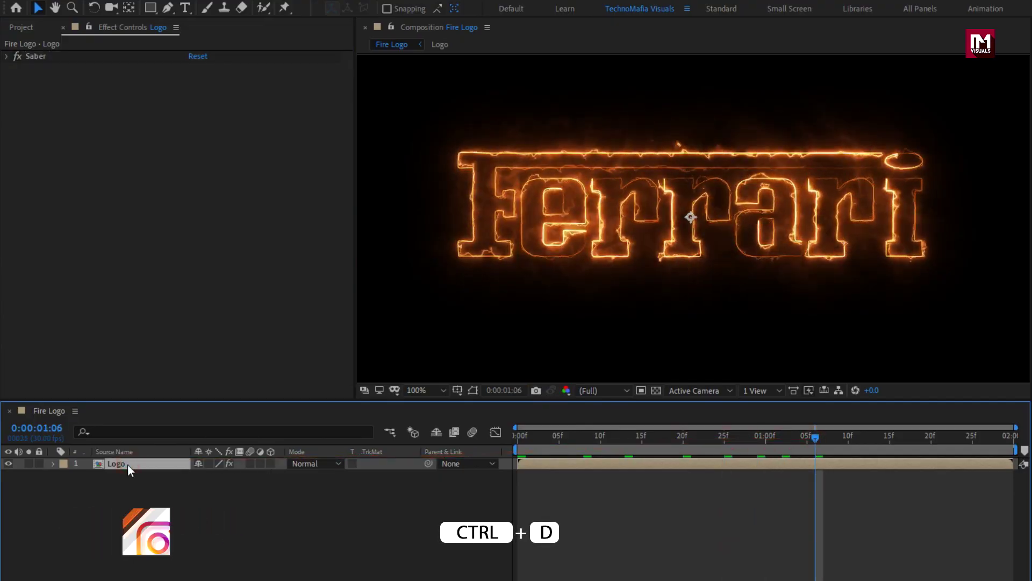
Duplicate the Logo layer, apply the Fire preset, and set Glow Intensity 25 and Core Size 3.
key(ctrl+d)
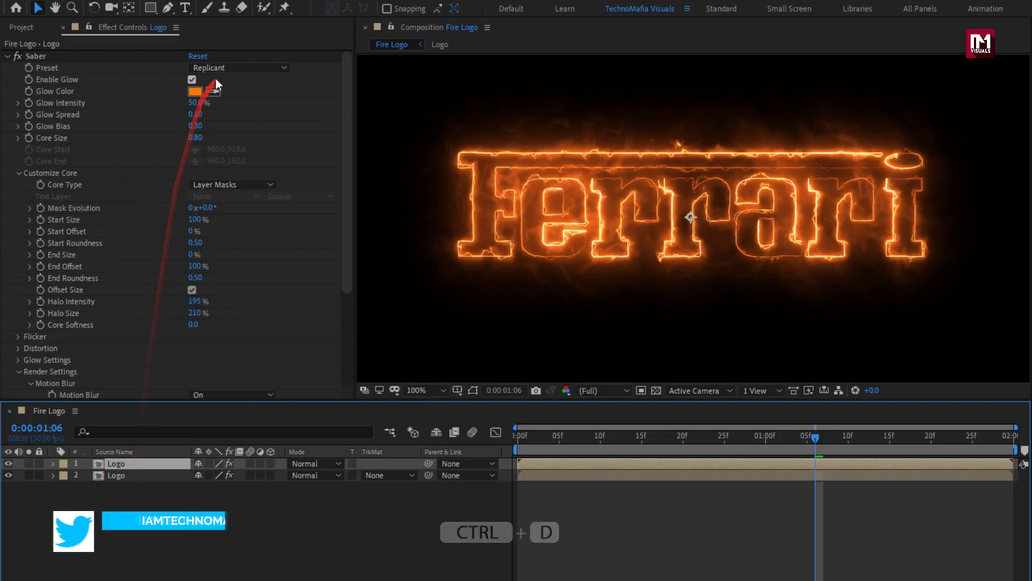
click(243, 67)
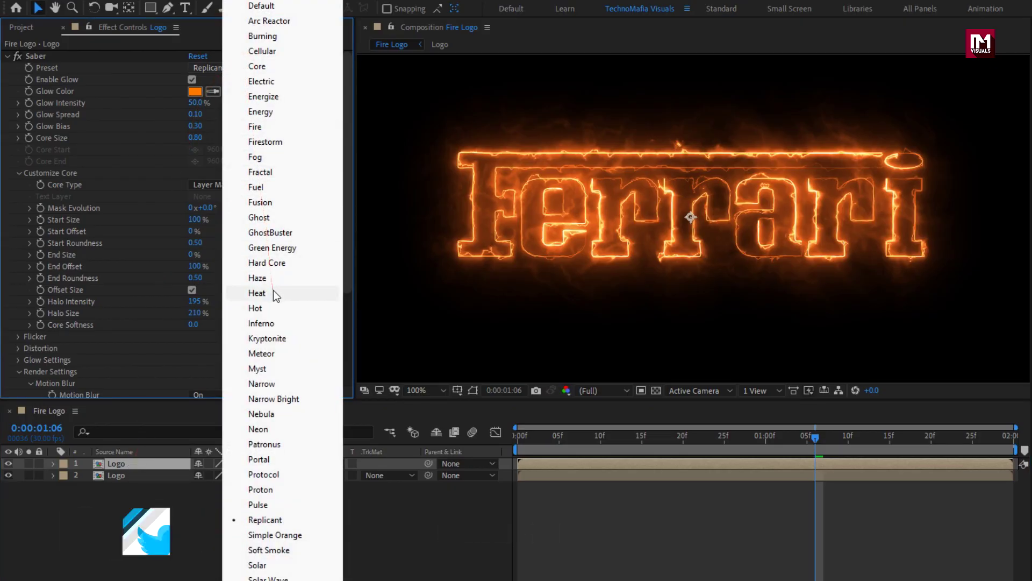
click(257, 127)
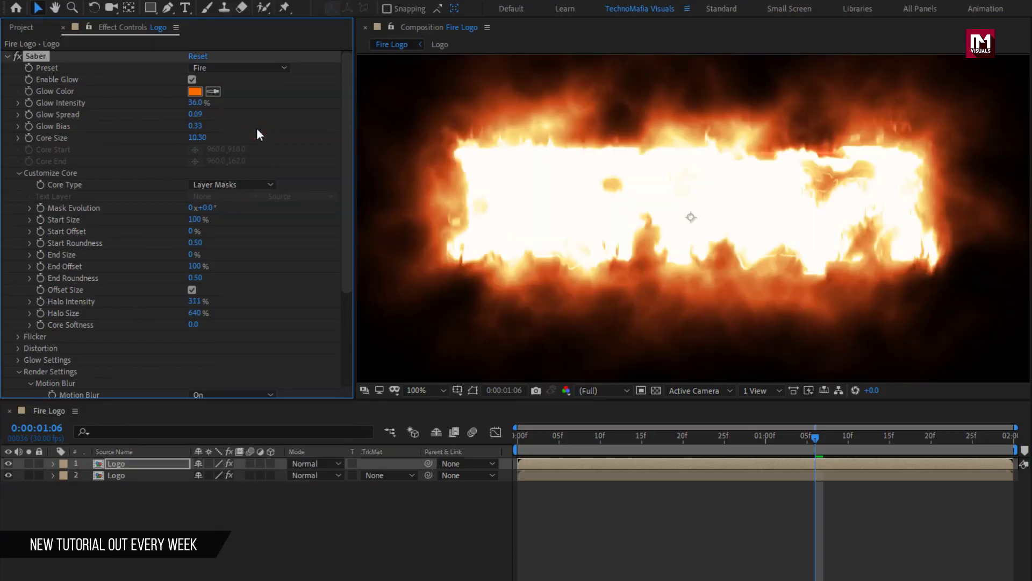
click(195, 102)
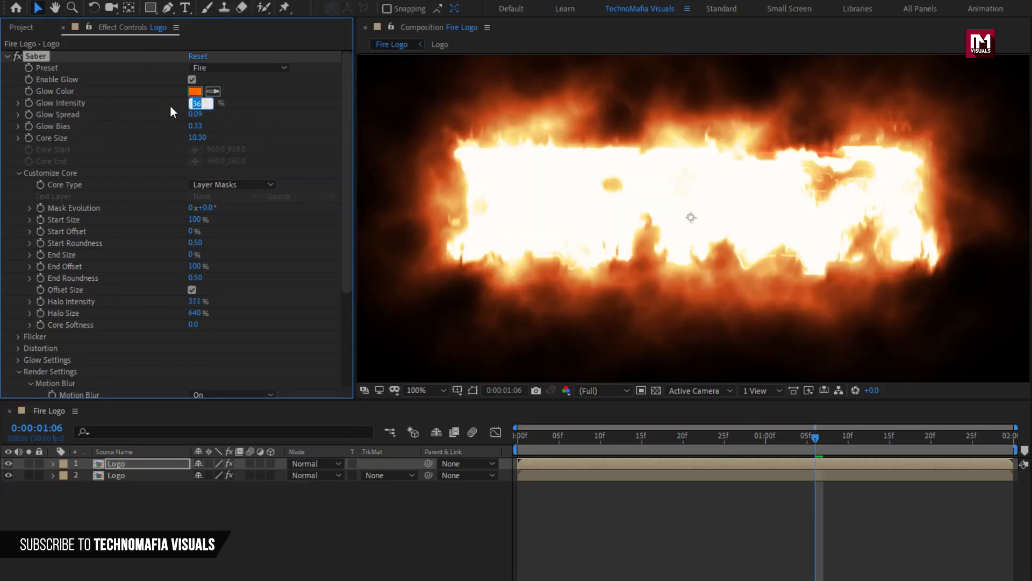
text(25)
key(Return)
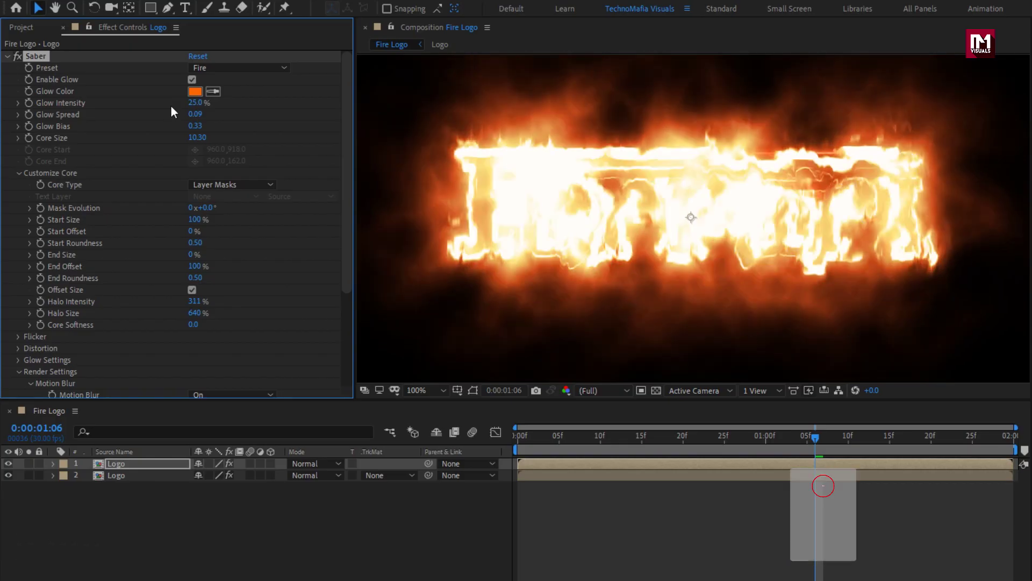
click(196, 137)
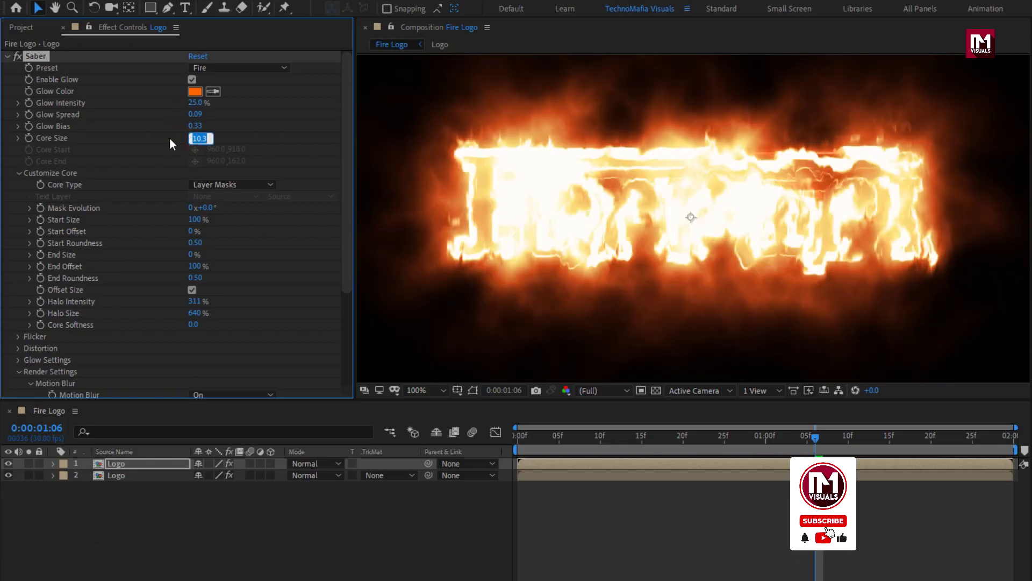
text(3)
key(Return)
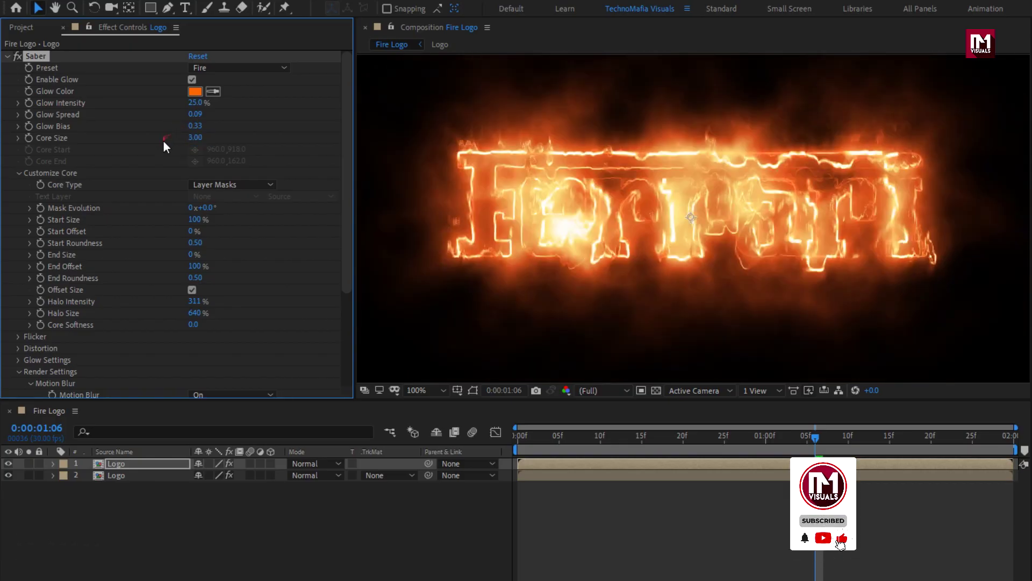
Set the copy's Mask Evolution to 180° and End Offset to 35%.
click(203, 207)
text(180)
key(Return)
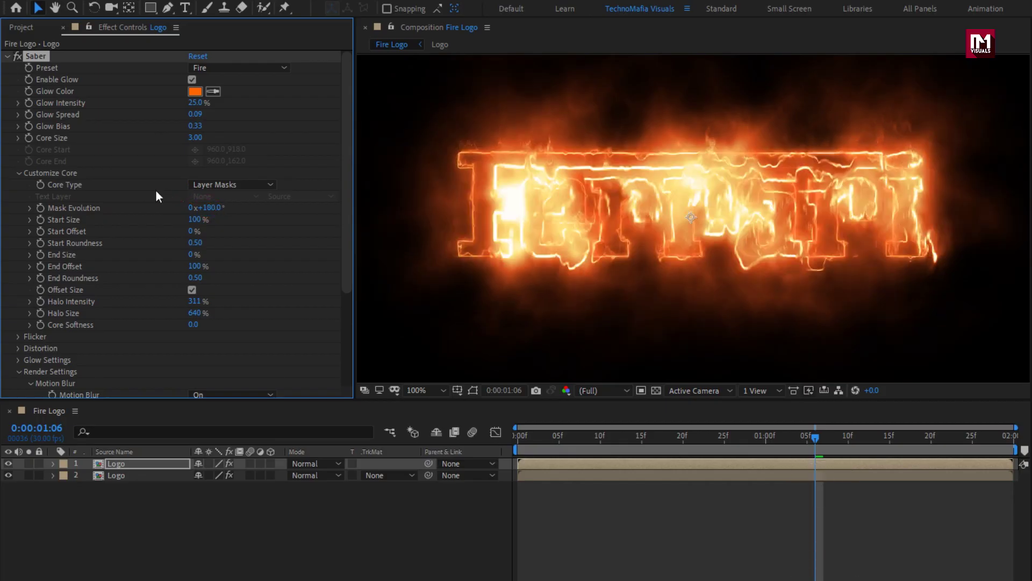
click(193, 266)
text(35)
key(Return)
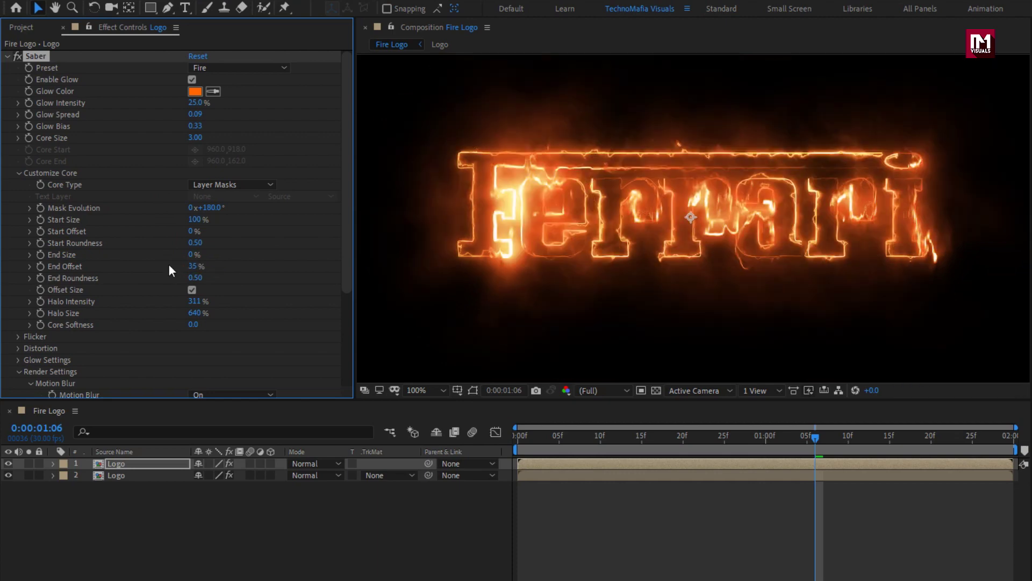
Set Halo Intensity 150% and Halo Size 300%, thin Core Size to 0.8, and compare against the original.
click(189, 302)
text(150)
click(187, 312)
text(300)
key(Return)
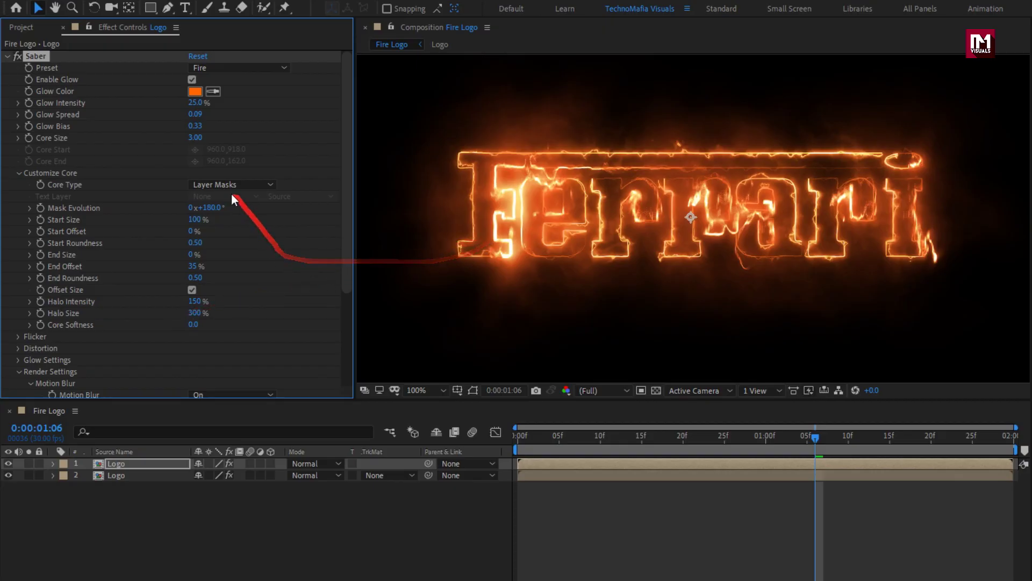
drag(192, 138, 176, 139)
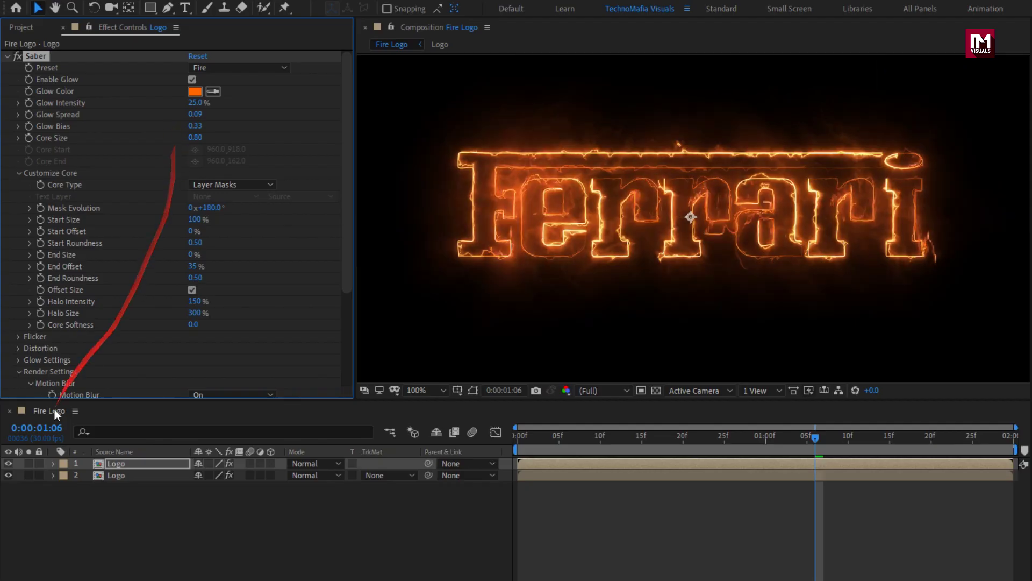
click(8, 463)
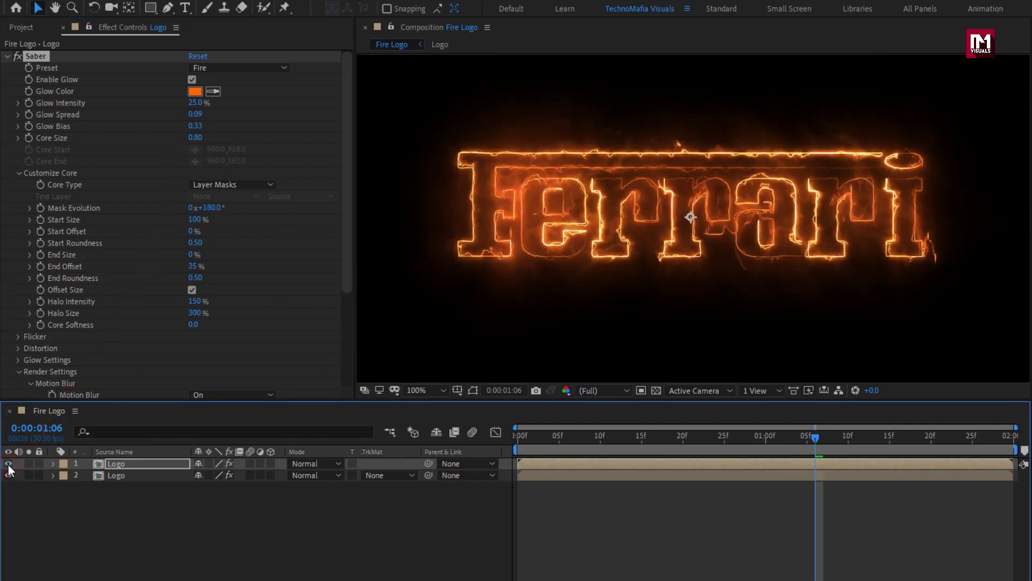
click(9, 476)
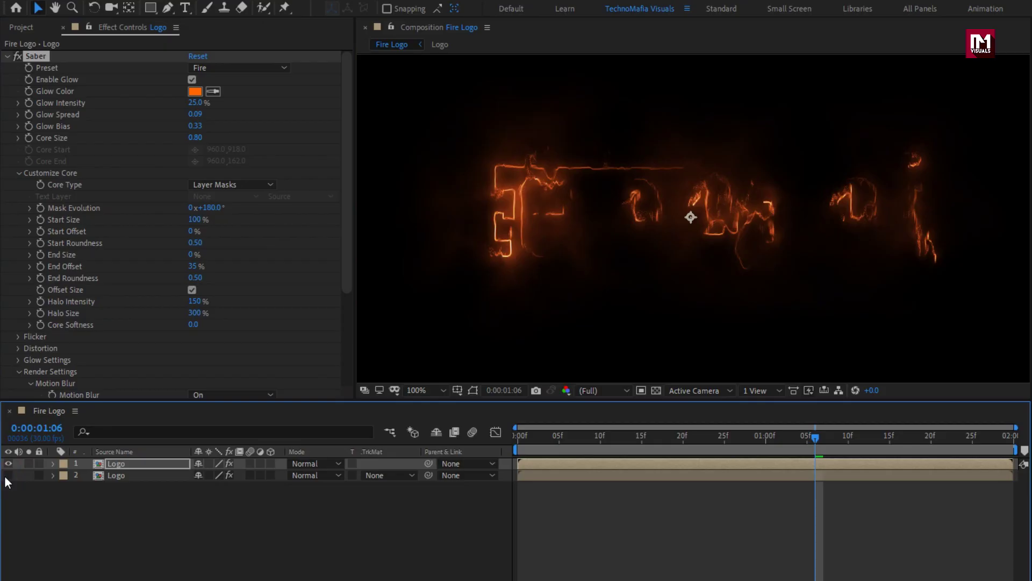
click(6, 476)
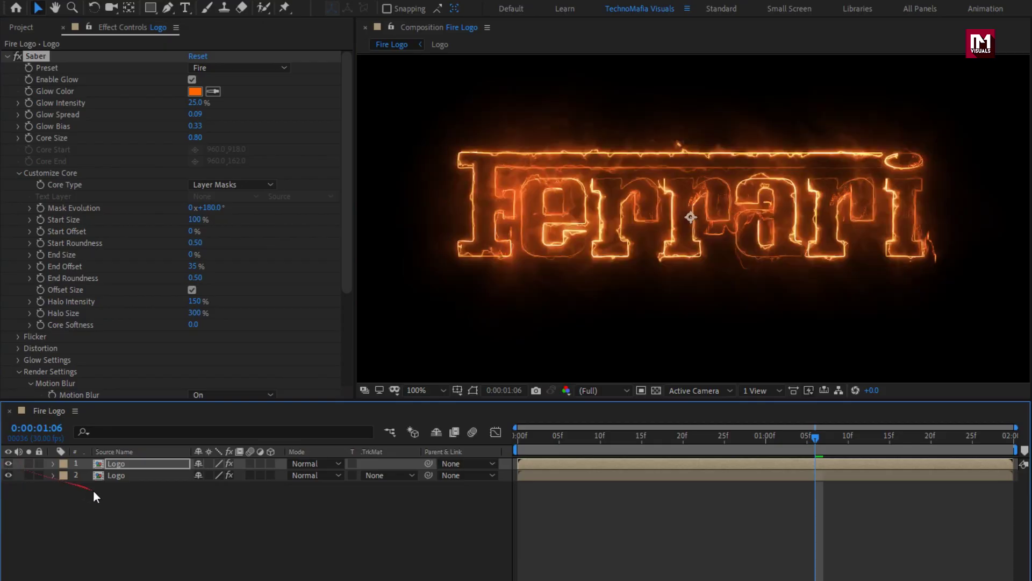
Pre-compose both Logo layers into a new composition named 'Saber'.
drag(117, 493, 116, 465)
right_click(116, 465)
click(139, 402)
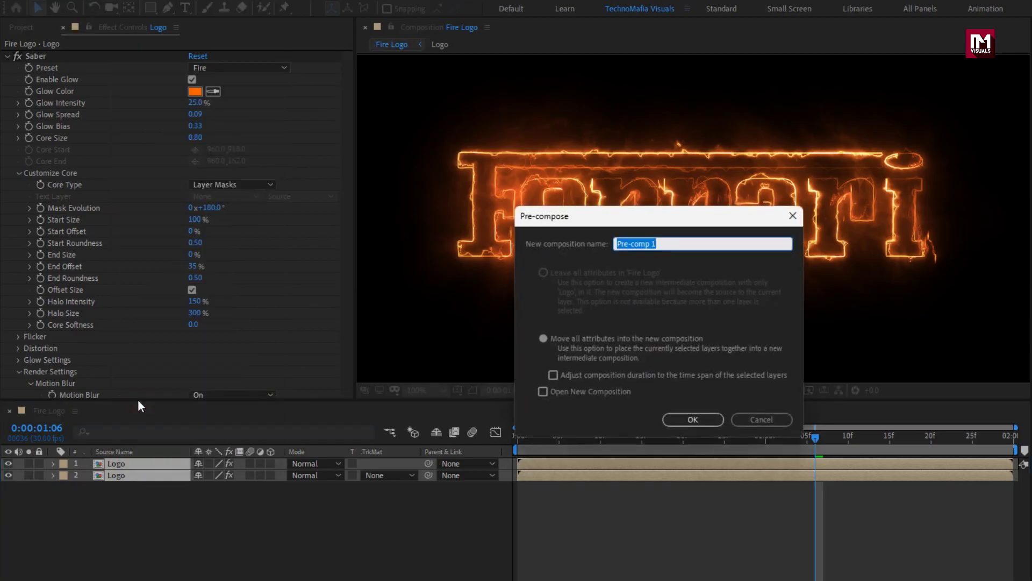
text(Saber)
click(678, 424)
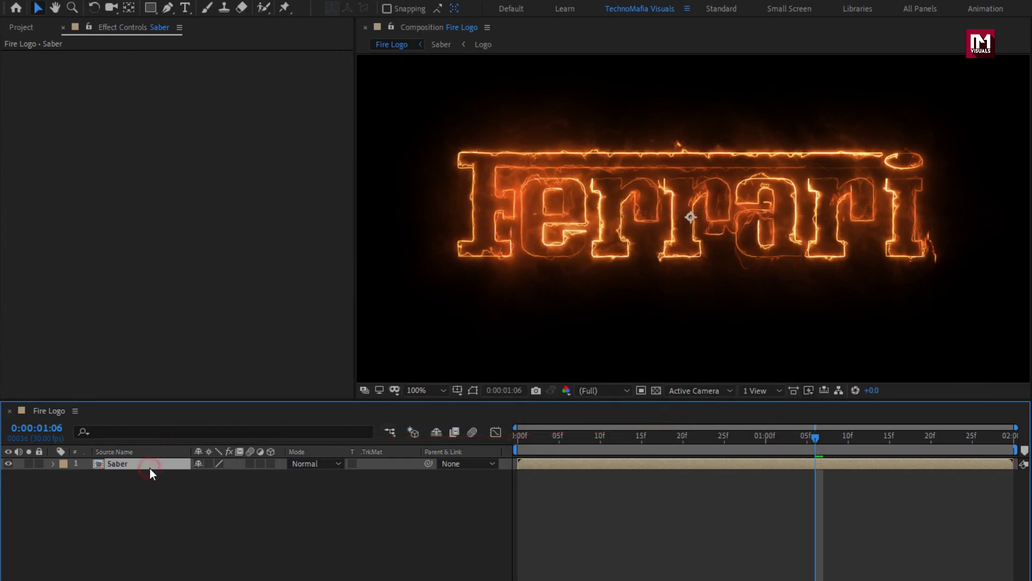
Apply Fast Box Blur to Saber with radius 70, repeated edge pixels and 1 iteration.
click(963, 26)
click(848, 43)
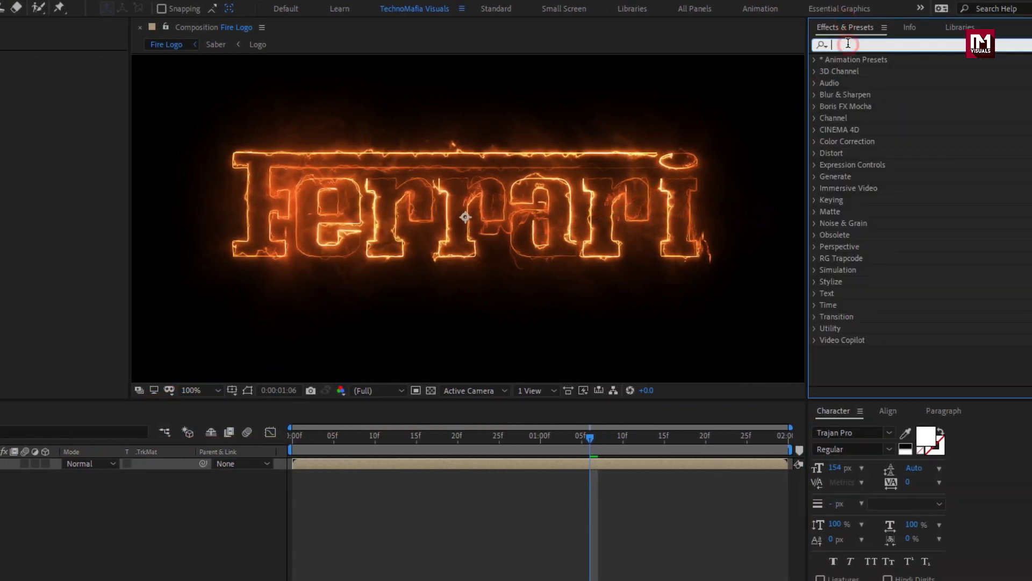
text(fas)
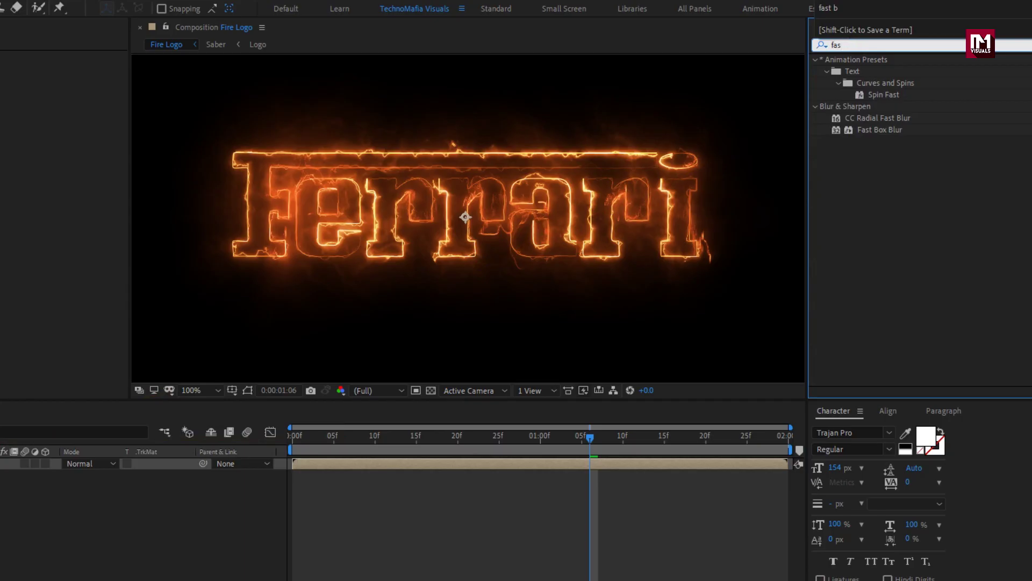
double_click(881, 131)
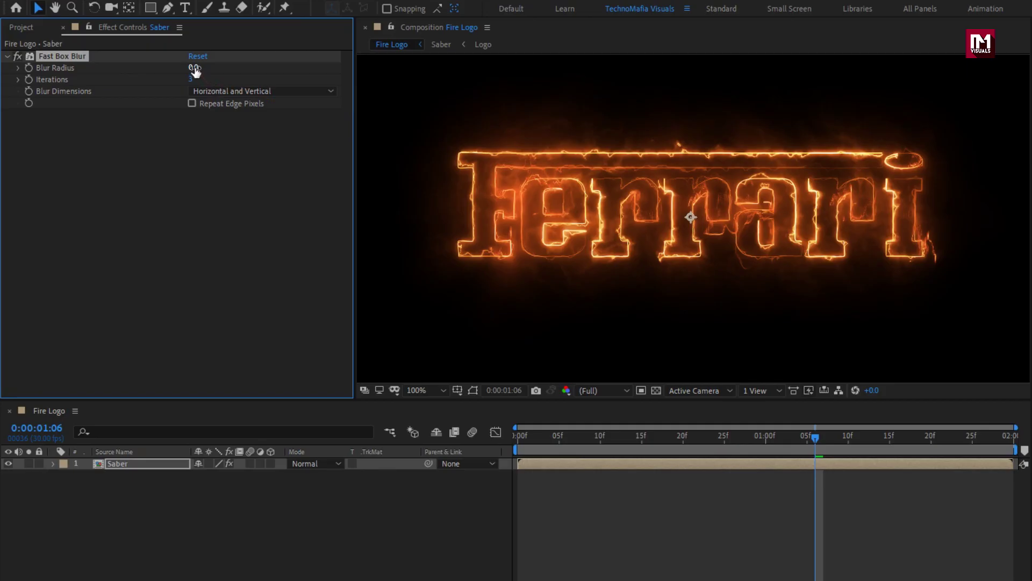
click(194, 69)
text(70)
key(Return)
click(192, 103)
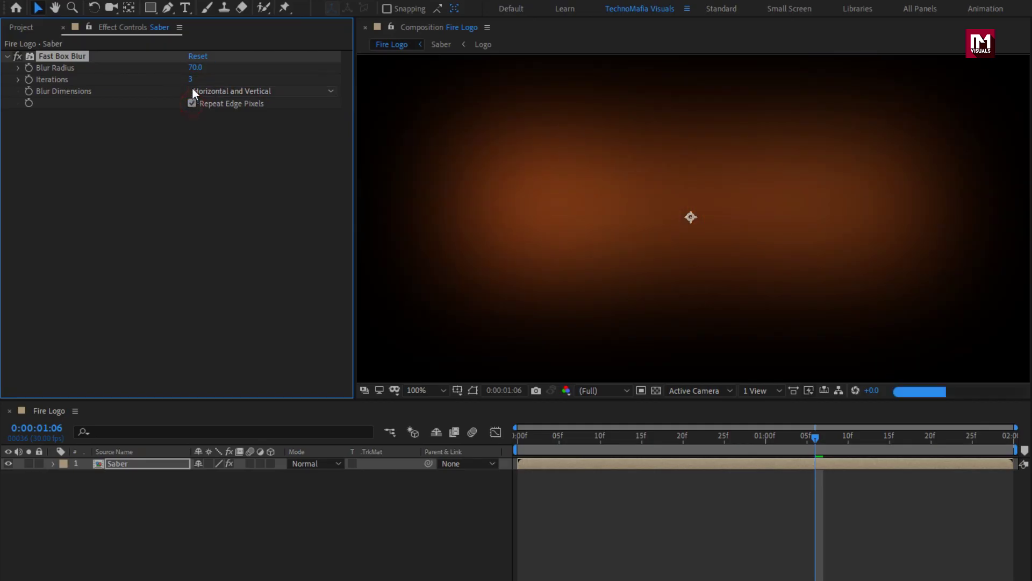
click(191, 79)
text(1)
key(Return)
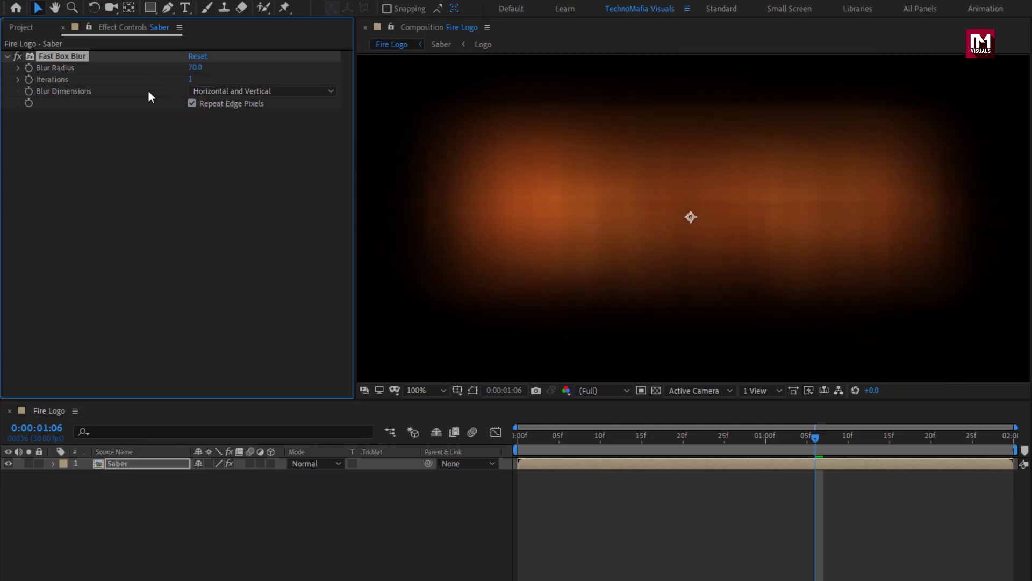
Duplicate the Saber layer and set the top copy's blur radius to 3.
click(135, 463)
key(ctrl+d)
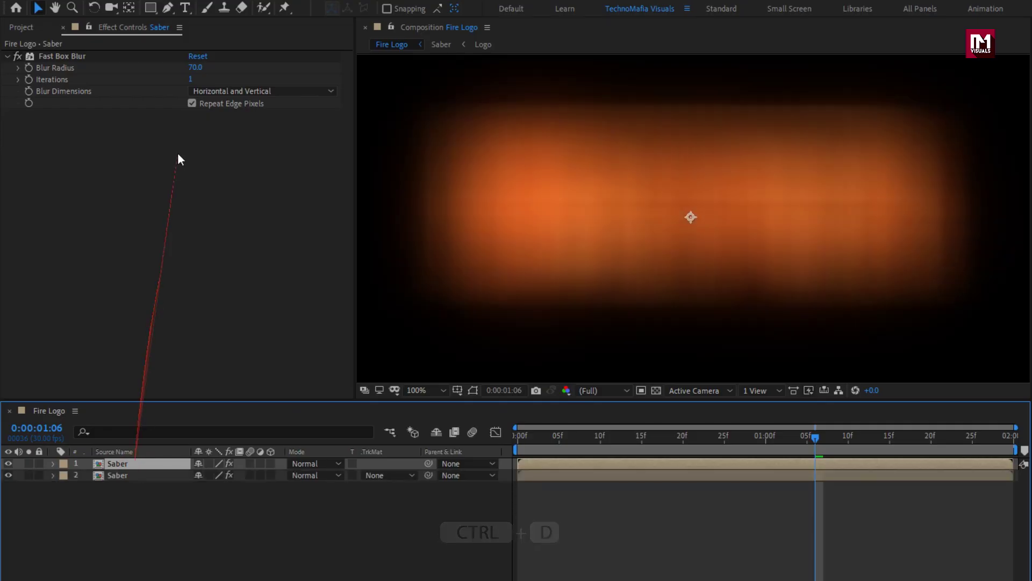
click(195, 68)
text(3)
key(Return)
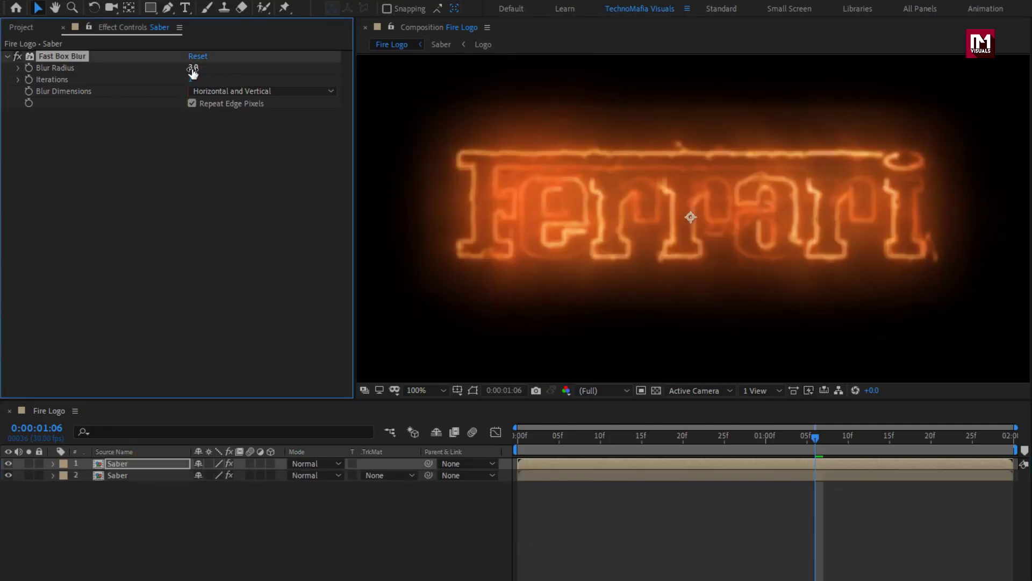
Set the lower Saber layer's opacity to 25%.
click(121, 473)
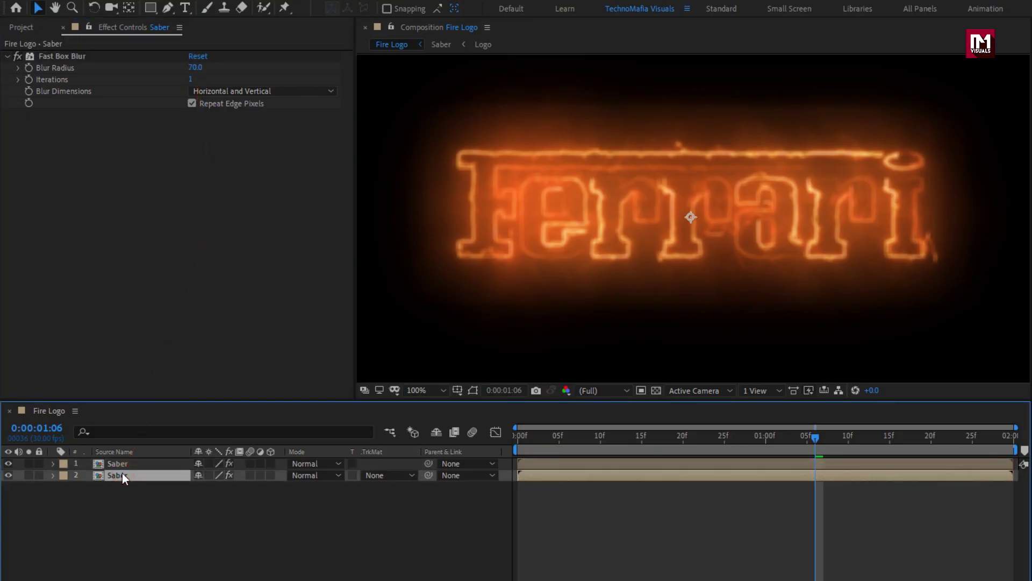
key(t)
click(200, 486)
text(25)
key(Return)
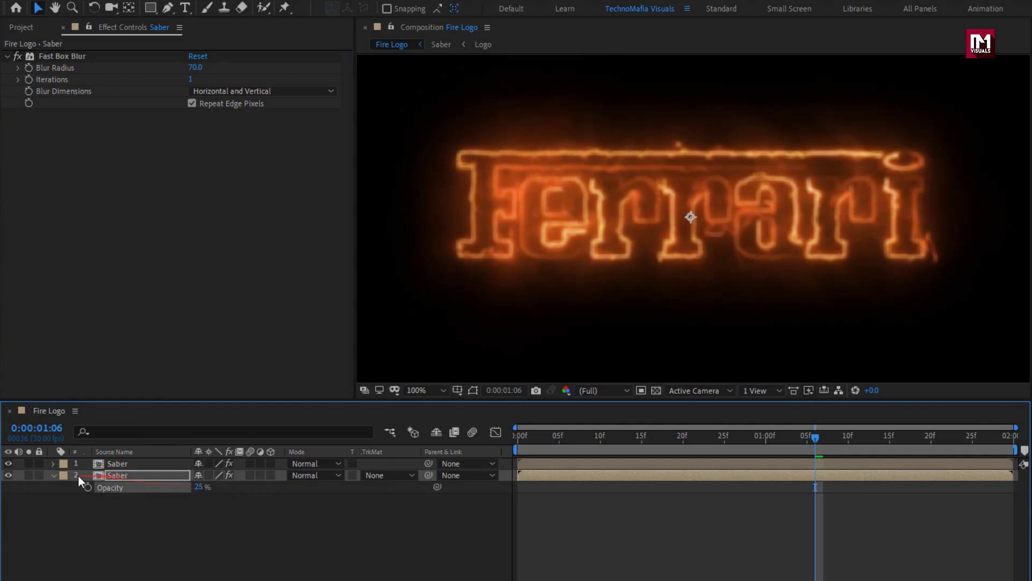
click(53, 474)
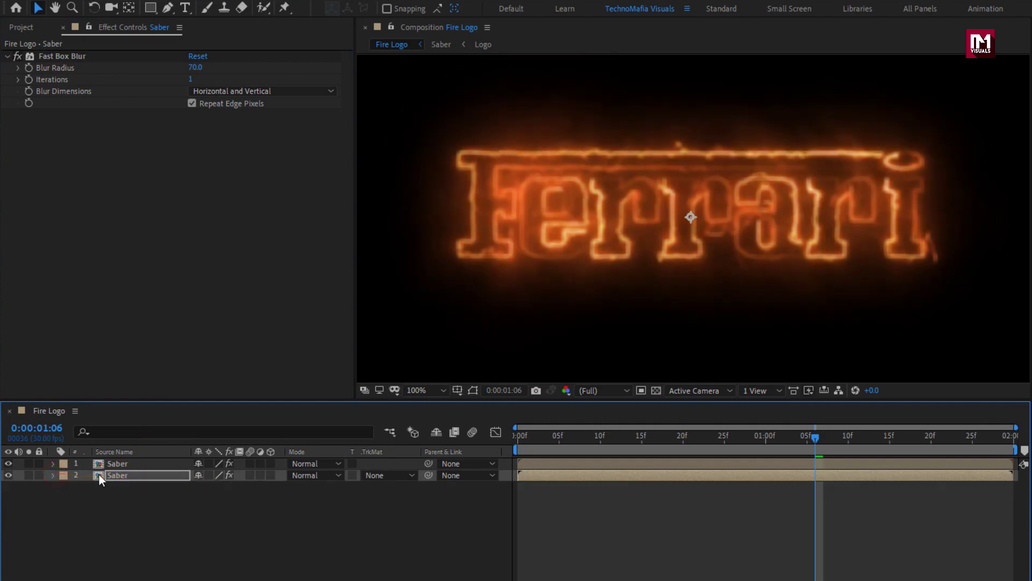
Place crack.png above the Saber layers, fit the viewer, and scale the cracks to 50%.
click(124, 485)
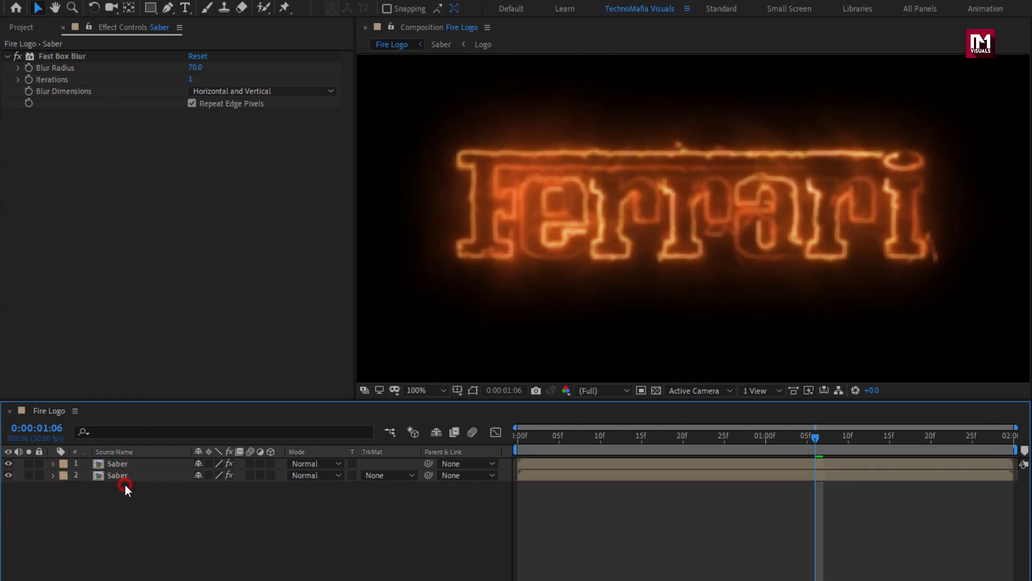
click(21, 28)
click(43, 154)
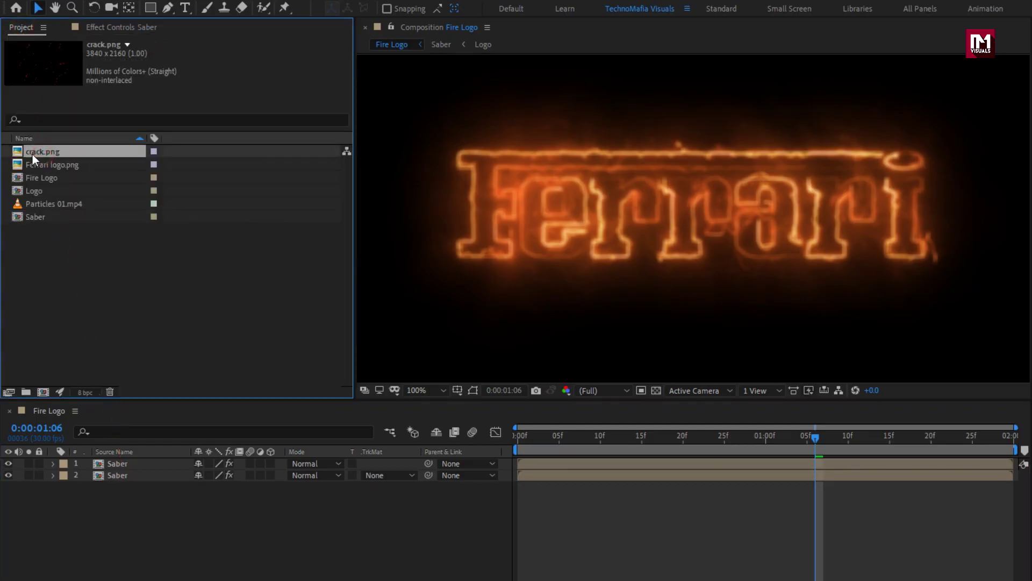
drag(33, 154, 137, 461)
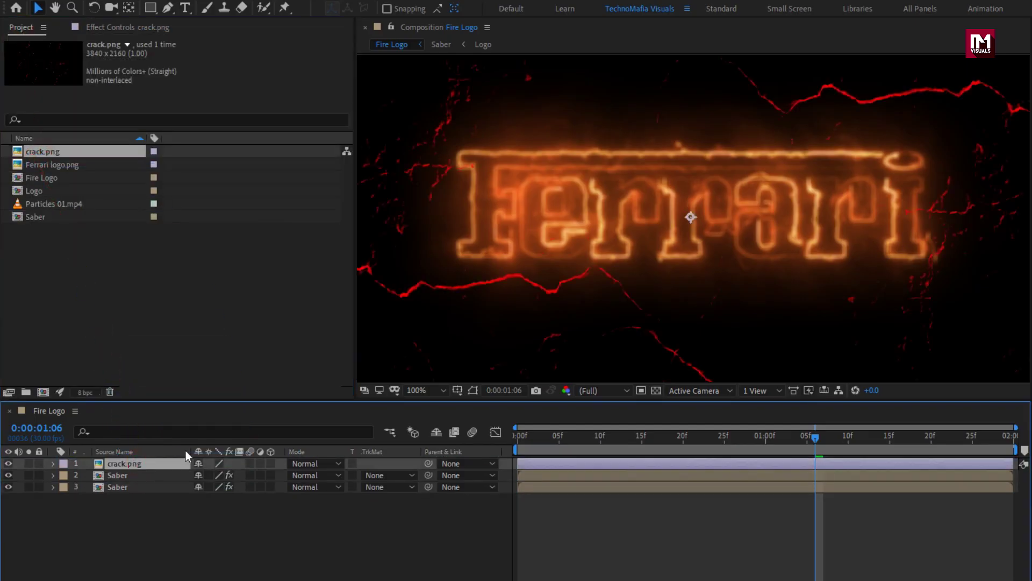
click(431, 389)
click(440, 420)
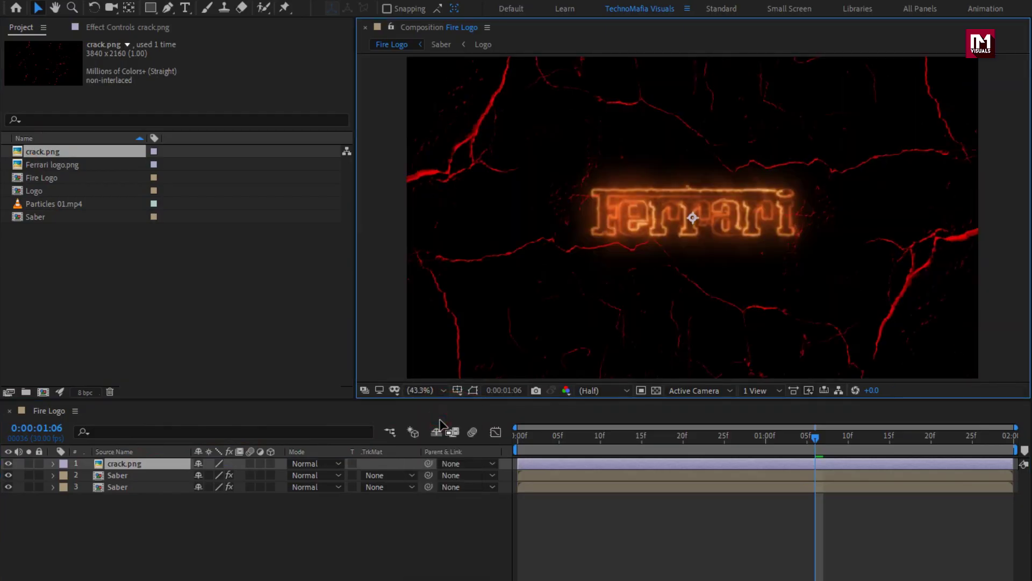
key(s)
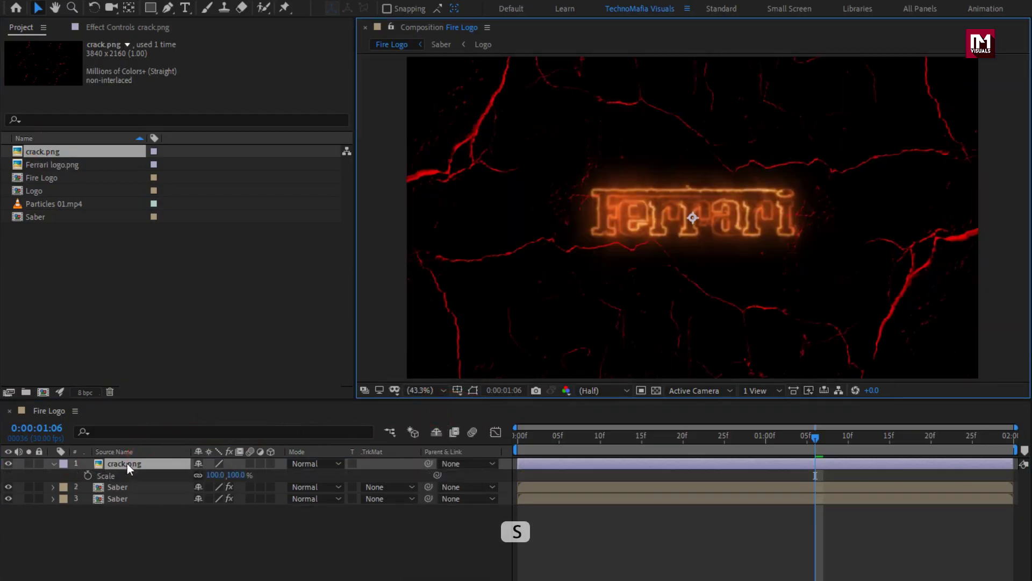
mouse_move(215, 475)
mouse_down()
mouse_move(229, 475)
mouse_move(204, 477)
mouse_up()
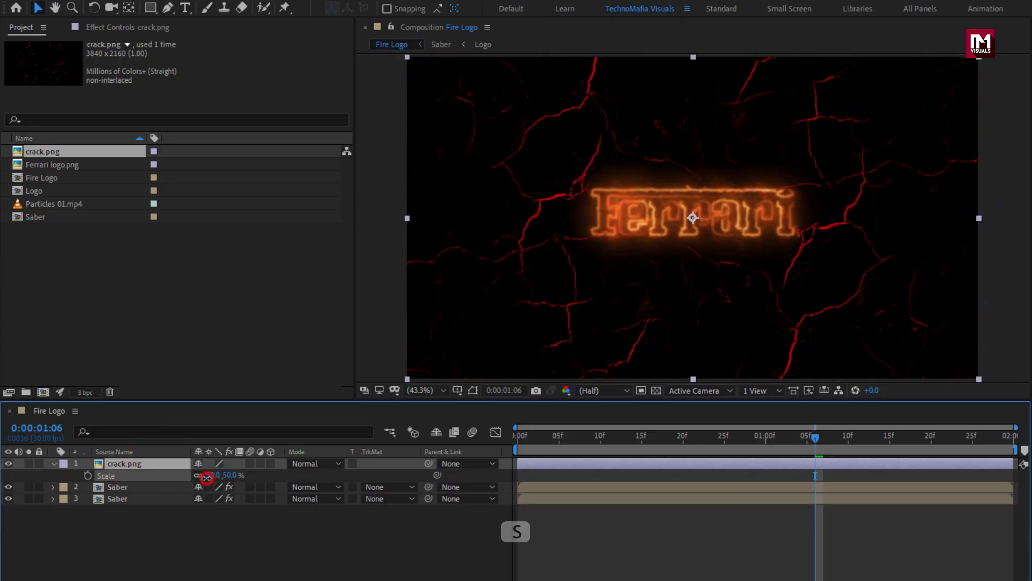
click(56, 463)
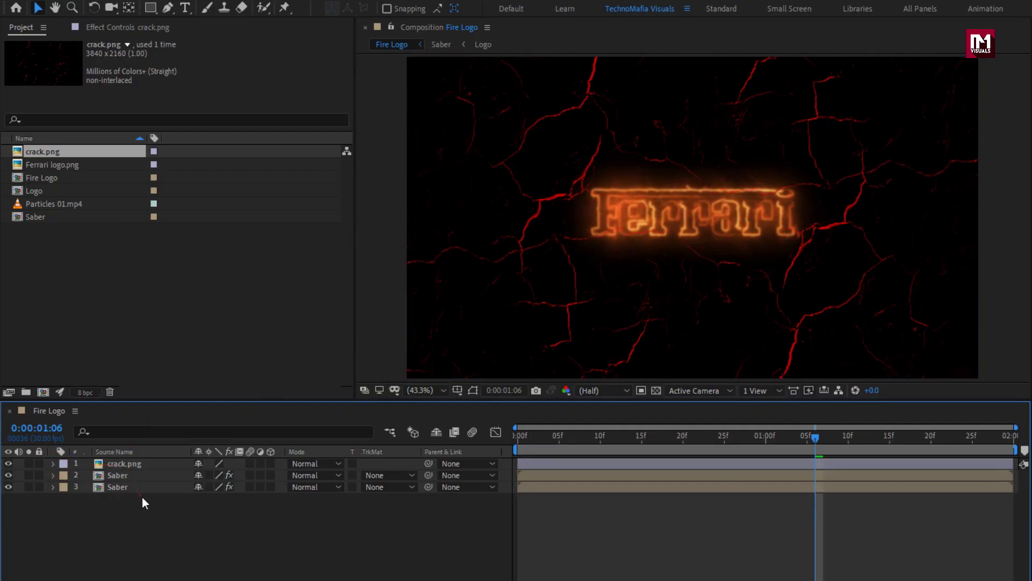
Create a new solid layer named 'Noise'.
right_click(142, 499)
mouse_move(233, 509)
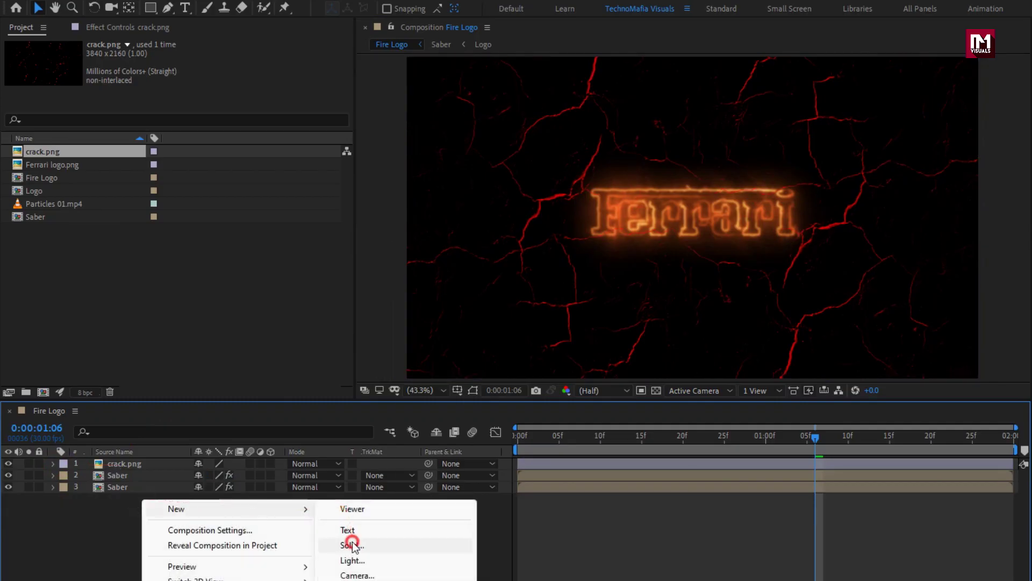
click(353, 545)
text(Noise)
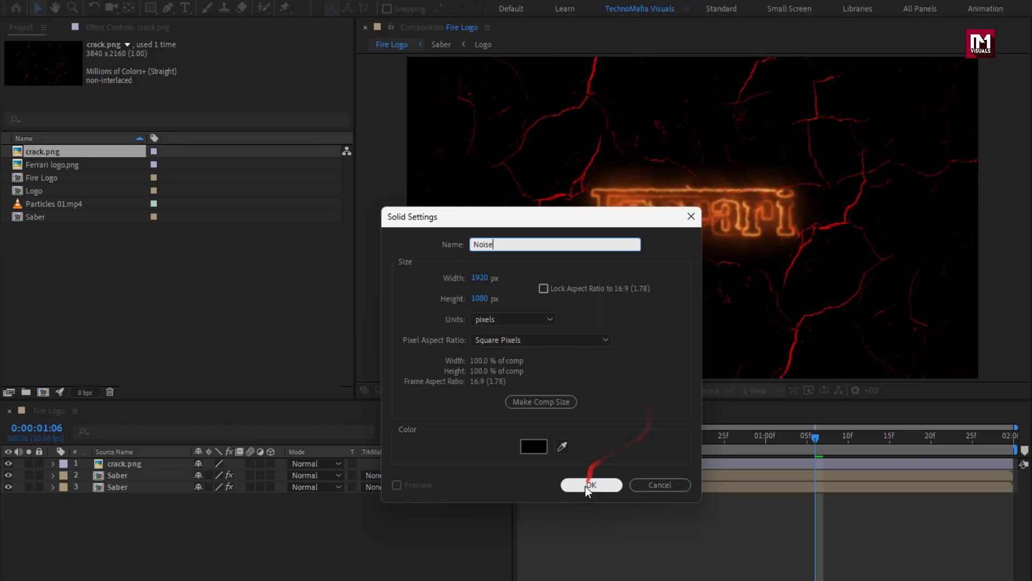
click(591, 484)
Apply inverted Fractal Noise to the Noise solid with contrast 250 and brightness -20.
click(1029, 45)
text(fract)
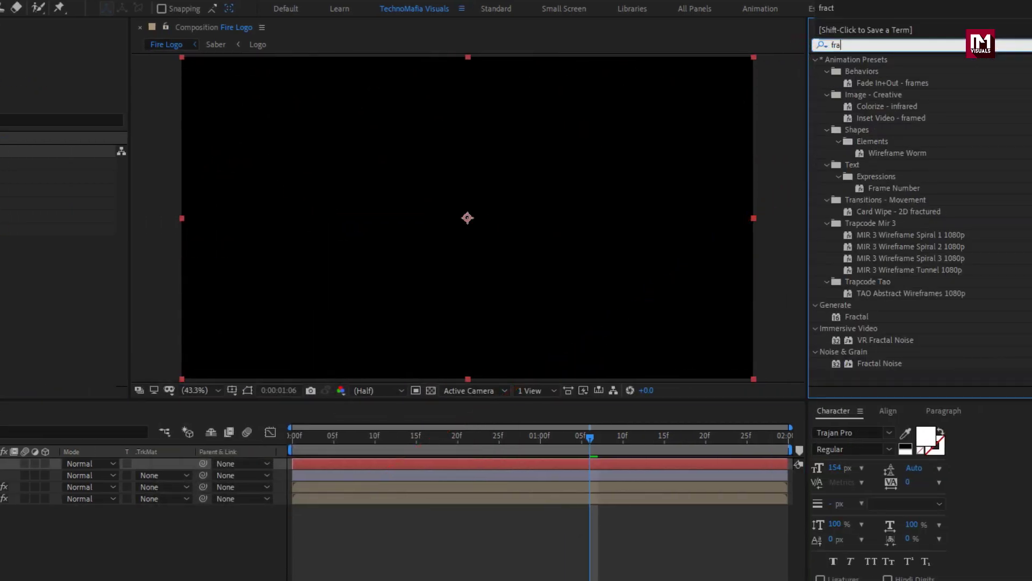
double_click(871, 155)
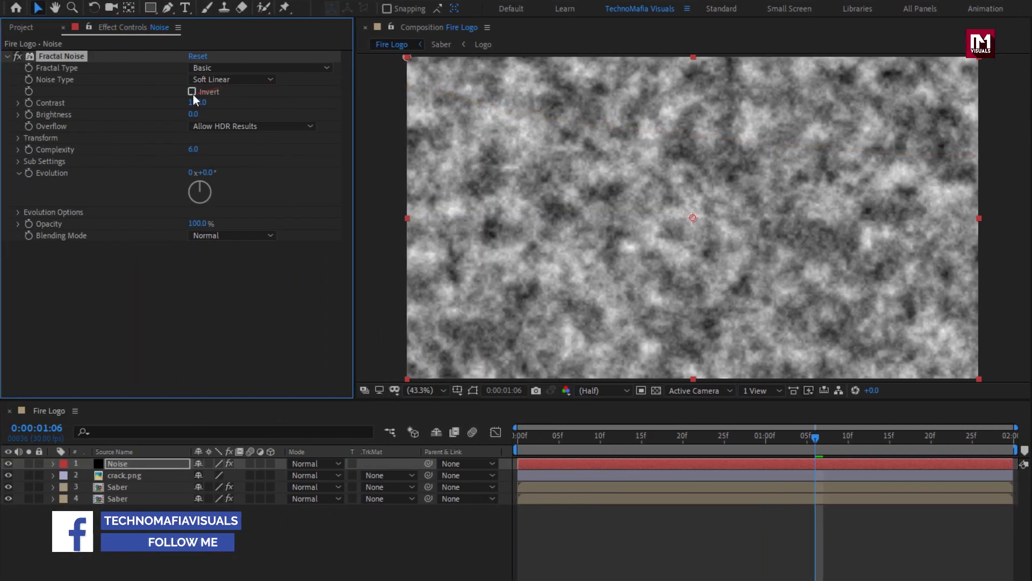
click(192, 91)
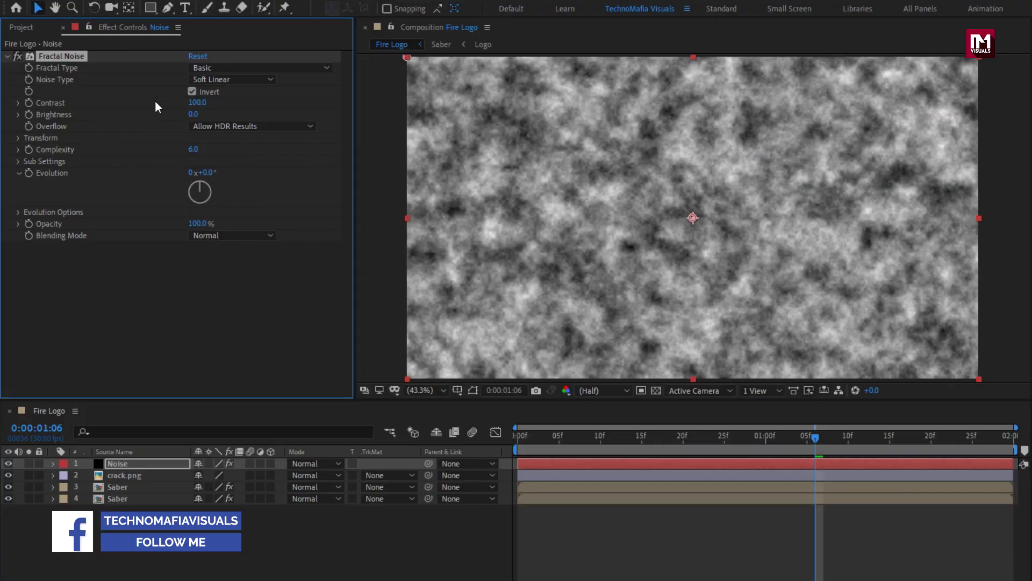
click(197, 103)
text(250)
key(Return)
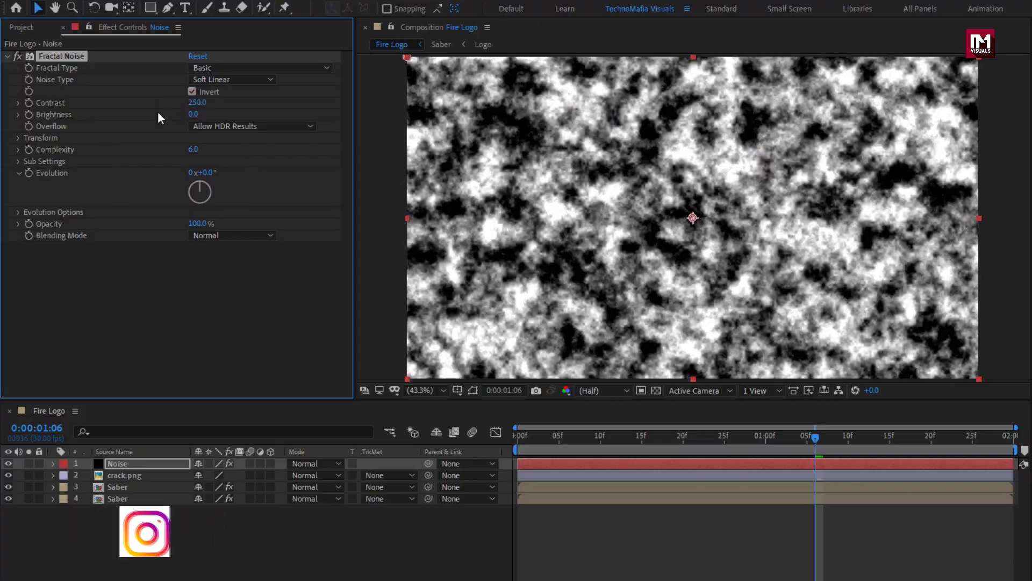
click(192, 114)
text(-20)
key(Return)
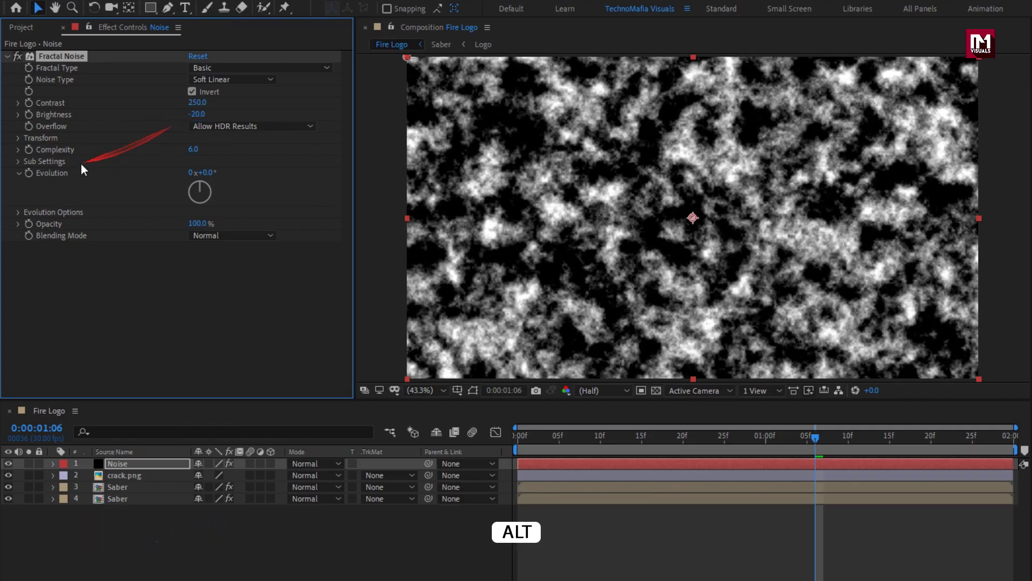
Drive the noise Evolution with the expression time*200 and scrub to preview it.
alt+click(29, 174)
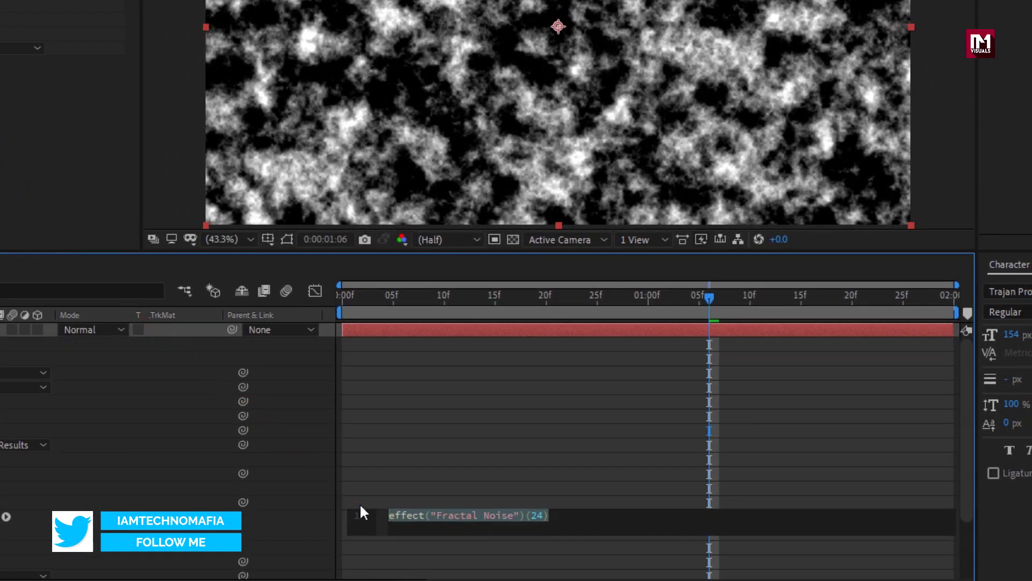
text(time*)
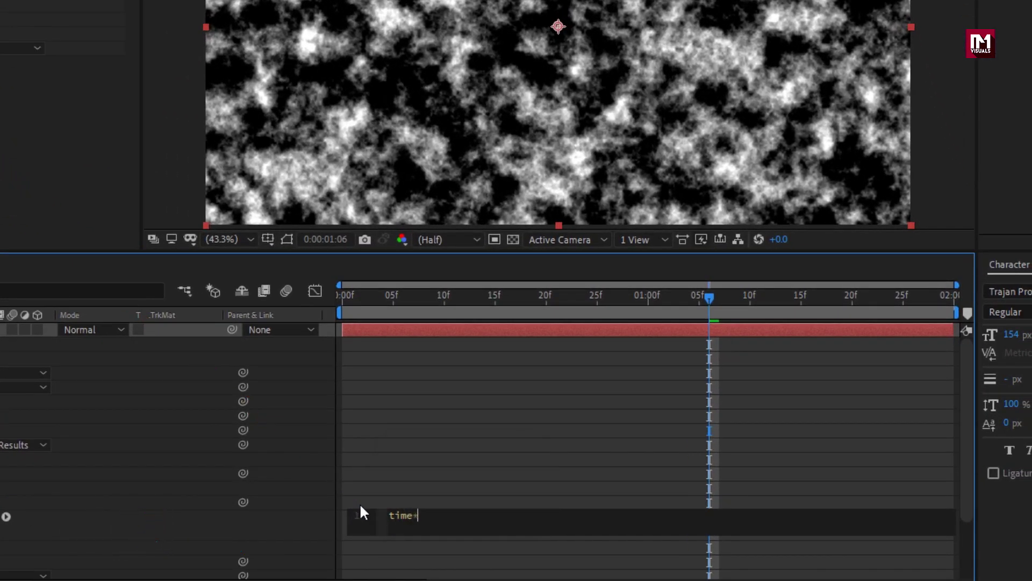
text(200)
key(KP_Enter)
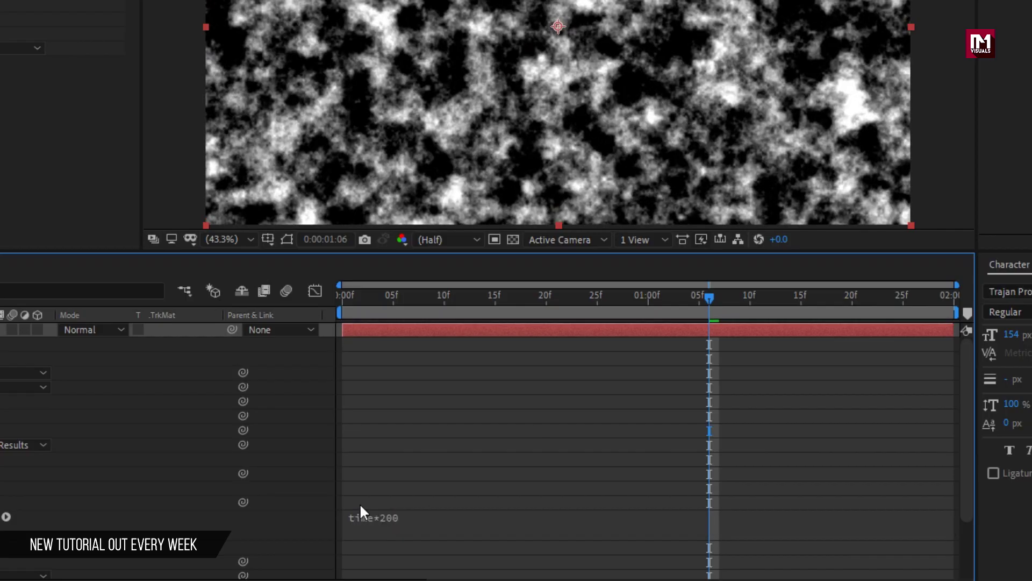
drag(527, 436, 713, 444)
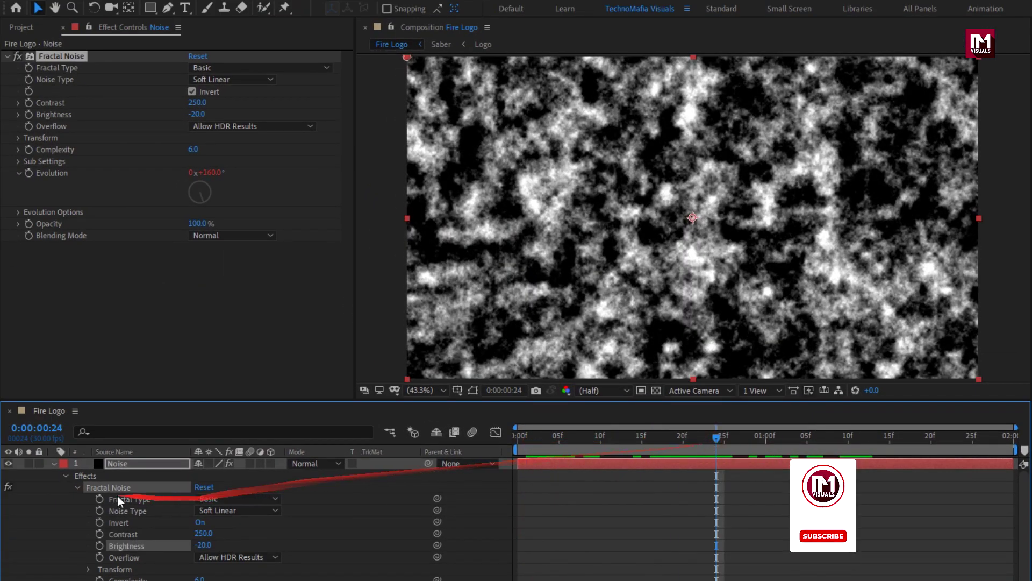
Luma-matte crack.png with the Noise layer and preview the masked cracks earlier in time.
click(54, 464)
click(125, 476)
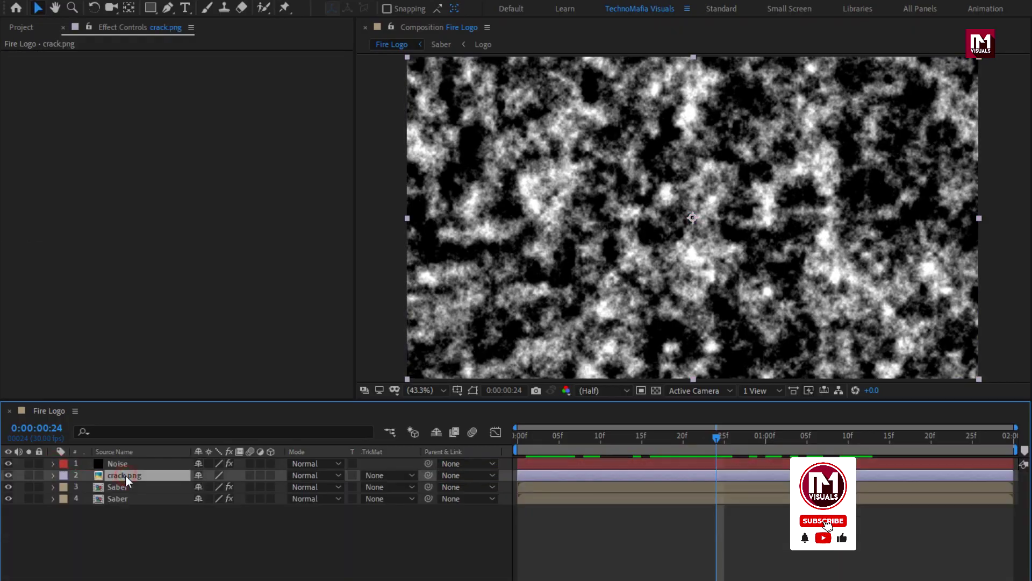
click(371, 475)
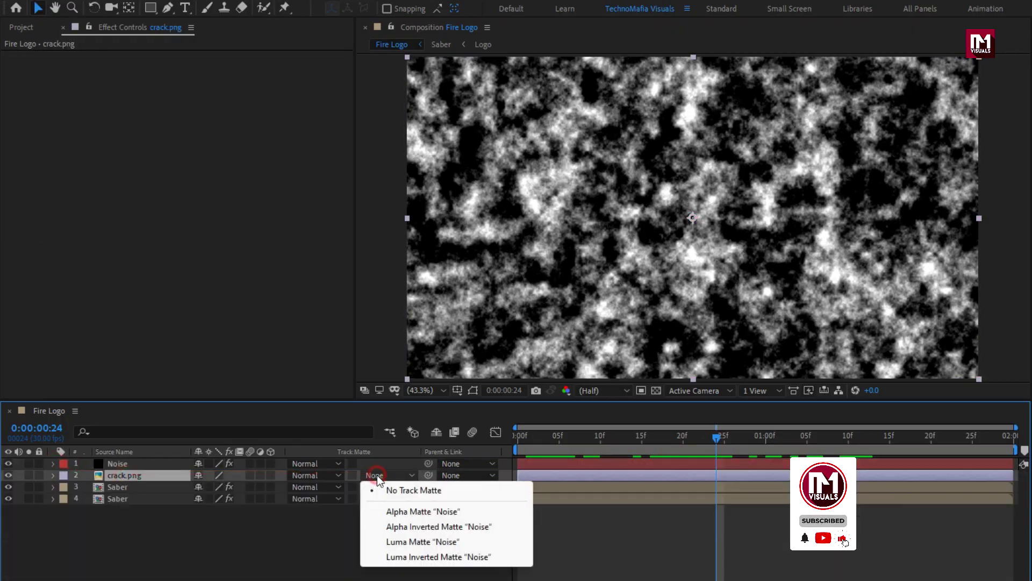
click(450, 542)
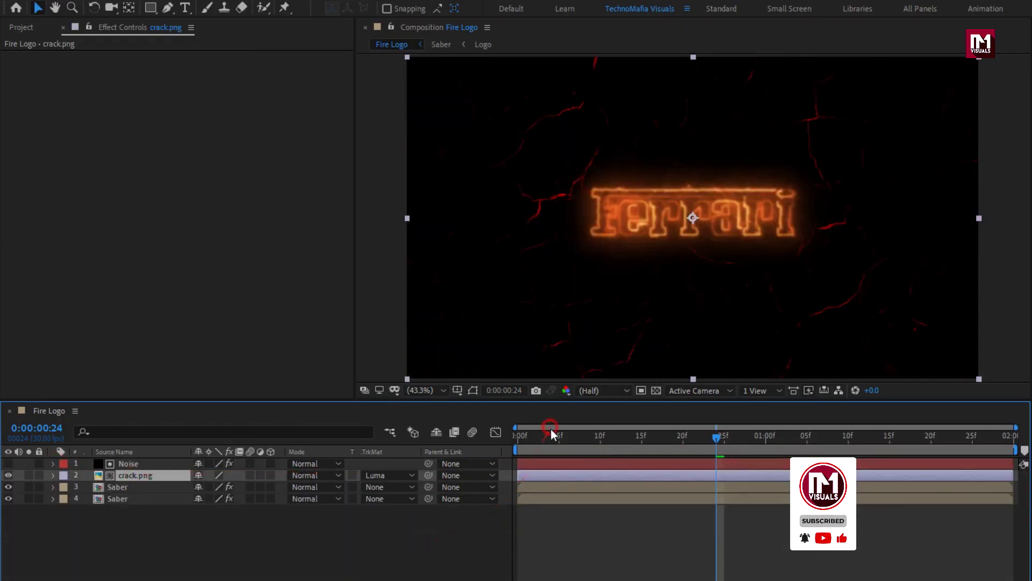
drag(550, 432, 617, 438)
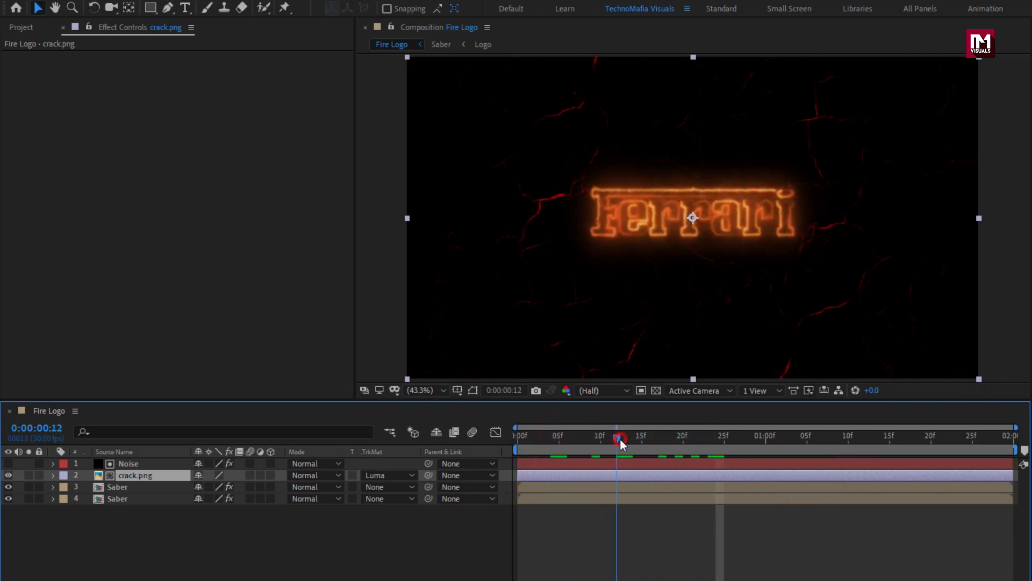
Pre-compose Noise and crack.png into a comp named Fractal Noise.
shift+click(128, 464)
right_click(128, 466)
click(164, 404)
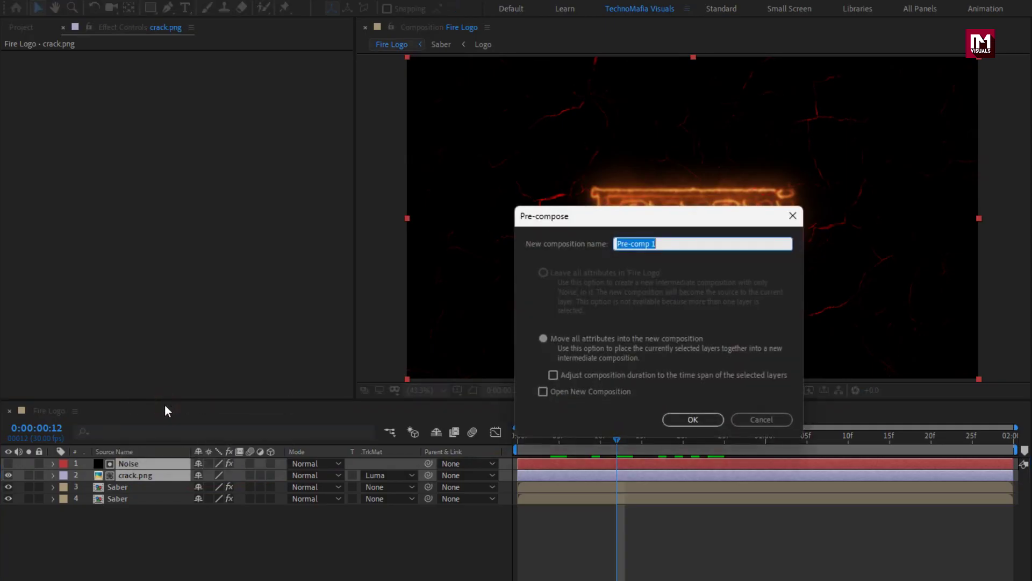
text(Fractal Noise)
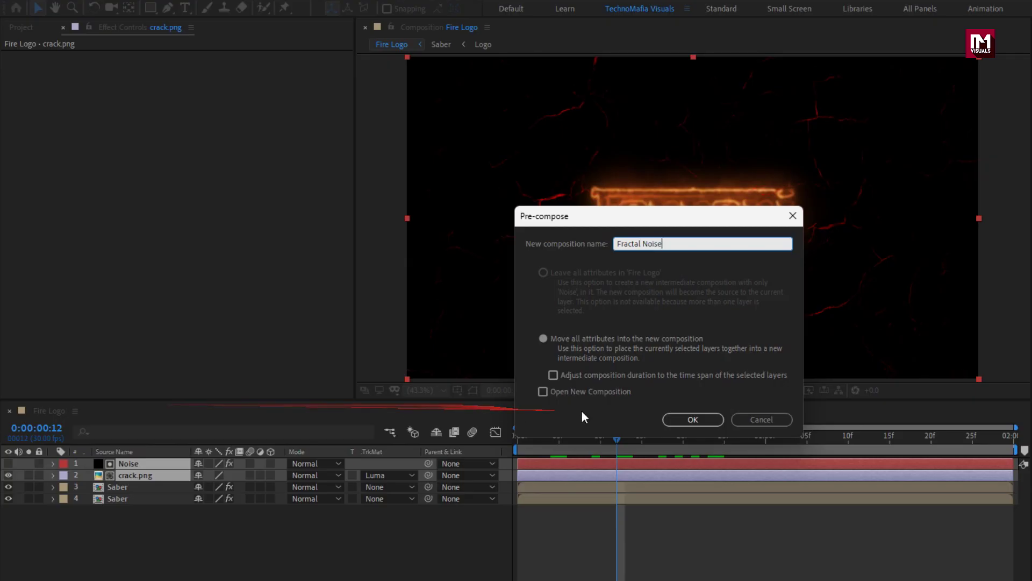
click(691, 419)
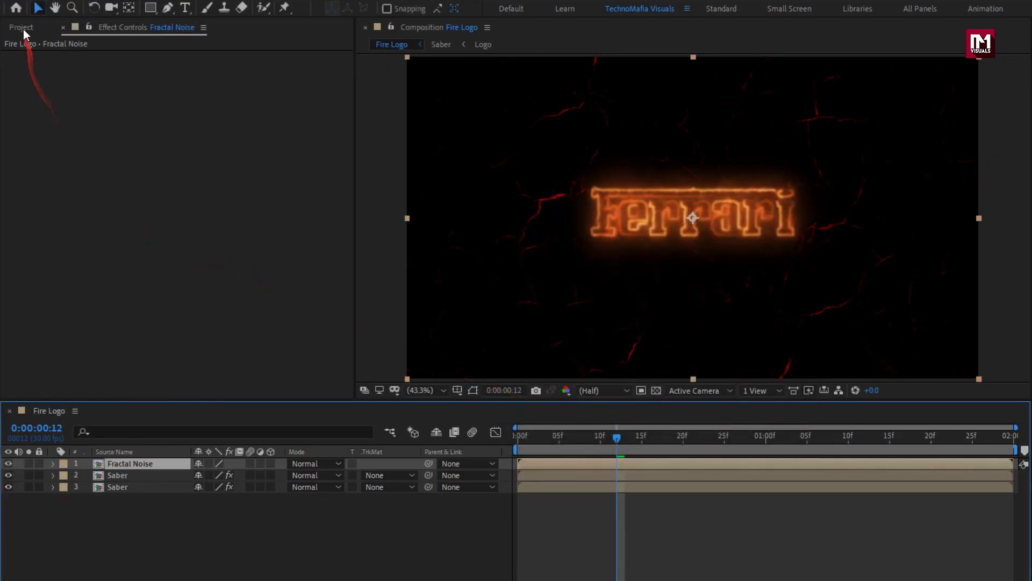
Add the Logo composition as the top layer and alpha-matte Fractal Noise with it.
click(21, 27)
click(38, 203)
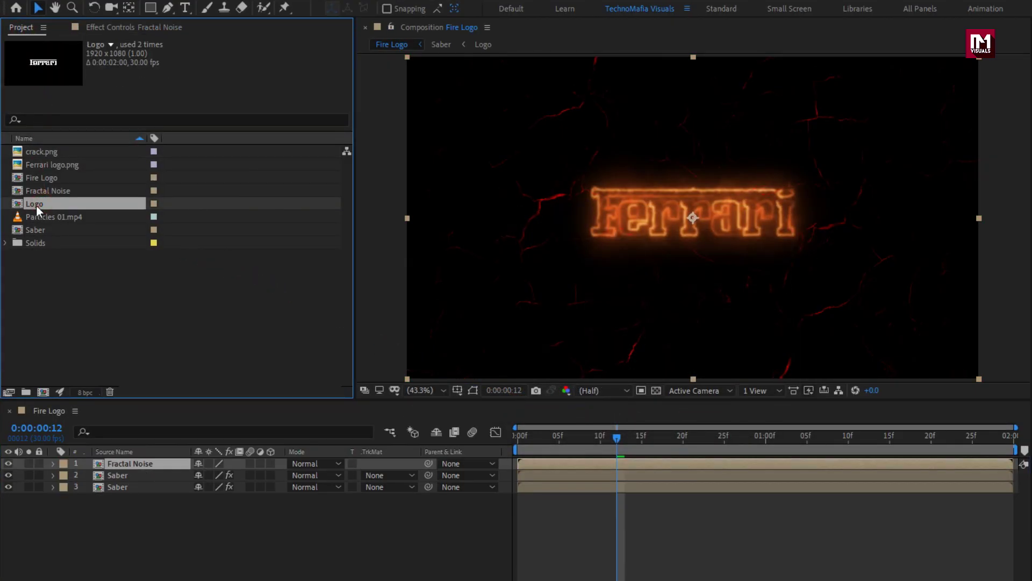
drag(37, 203, 147, 462)
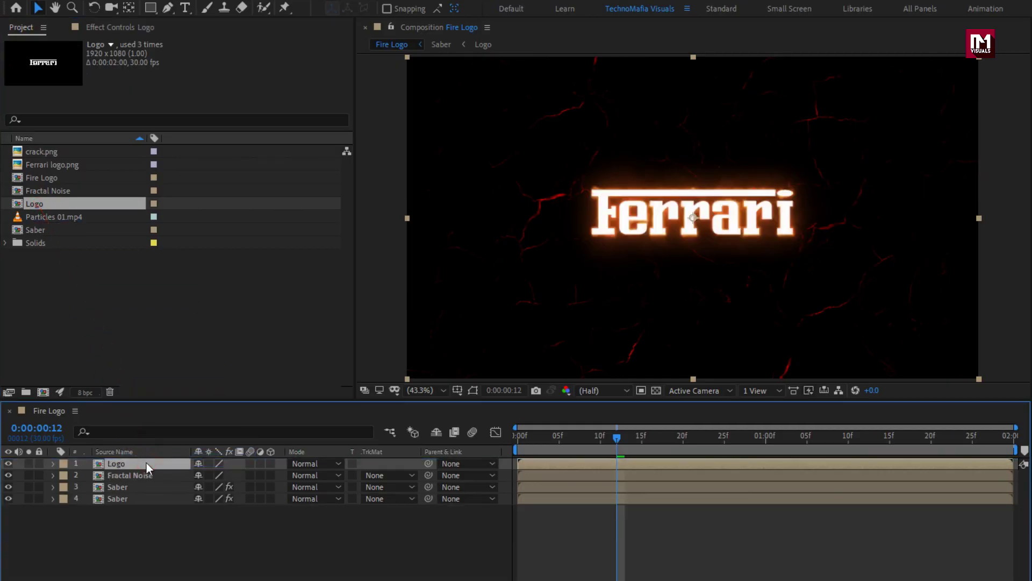
click(144, 475)
drag(218, 472, 360, 474)
click(359, 475)
click(432, 512)
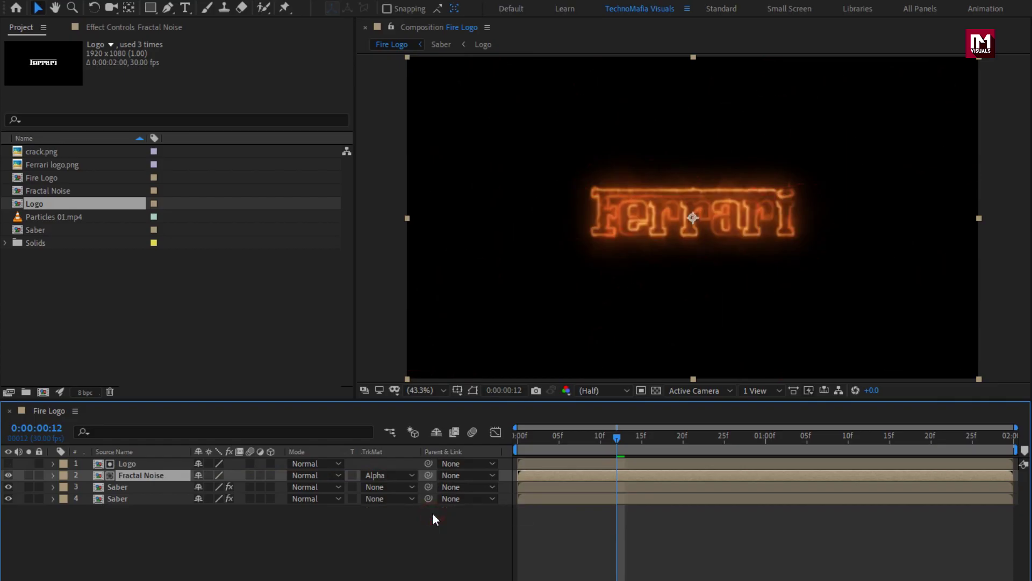
Pre-compose Logo and Fractal Noise into a comp named Logo Noise.
shift+click(141, 465)
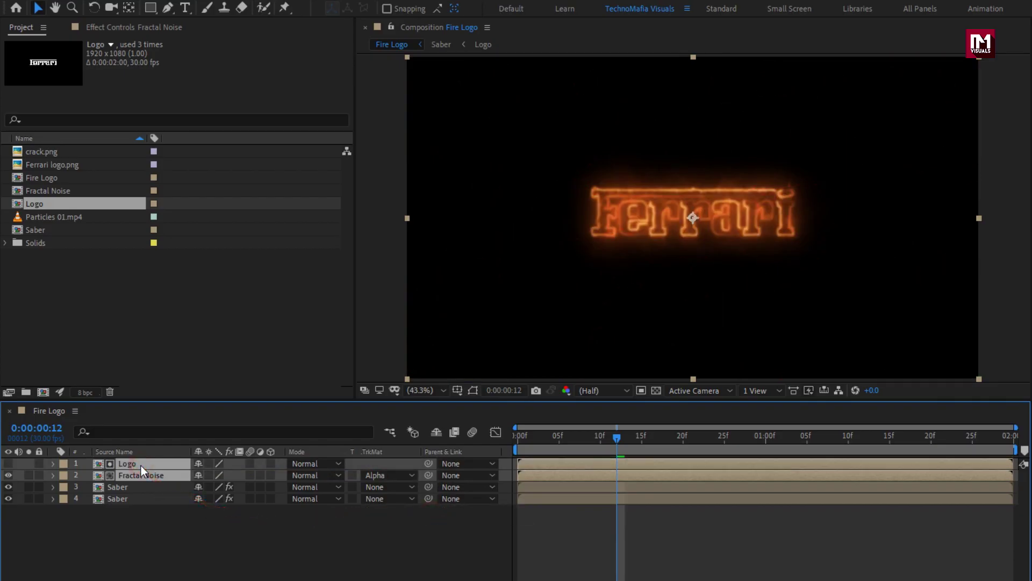
right_click(141, 465)
click(183, 404)
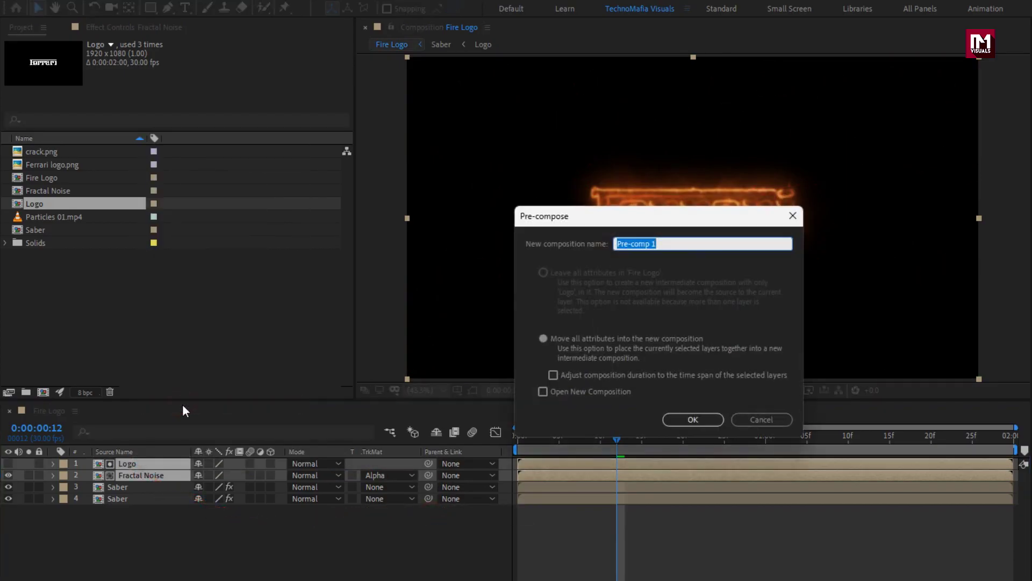
text(Logo Noise)
click(693, 420)
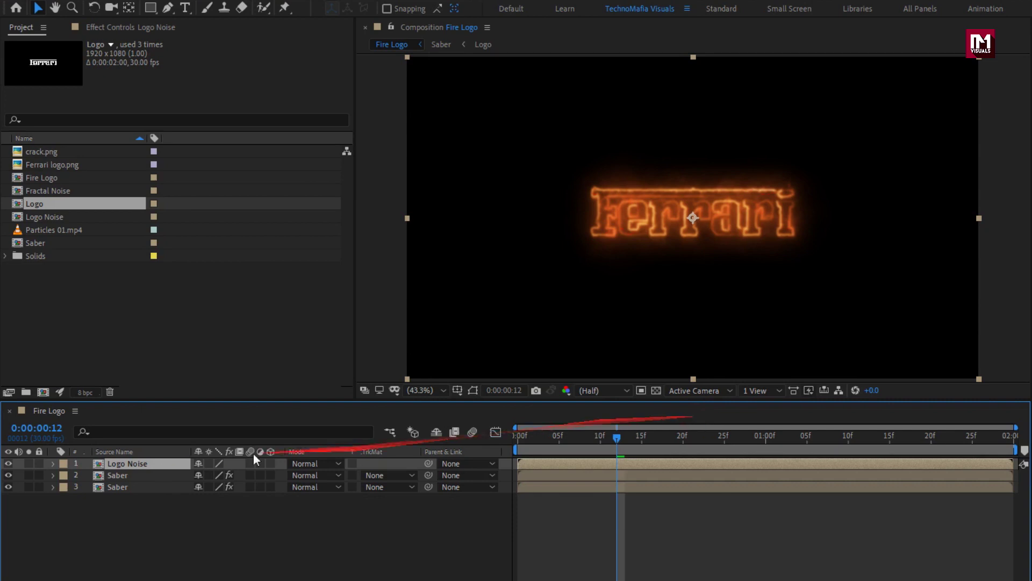
Apply Tint to Logo Noise with Map Black To set to bright orange FC6A08.
click(783, 48)
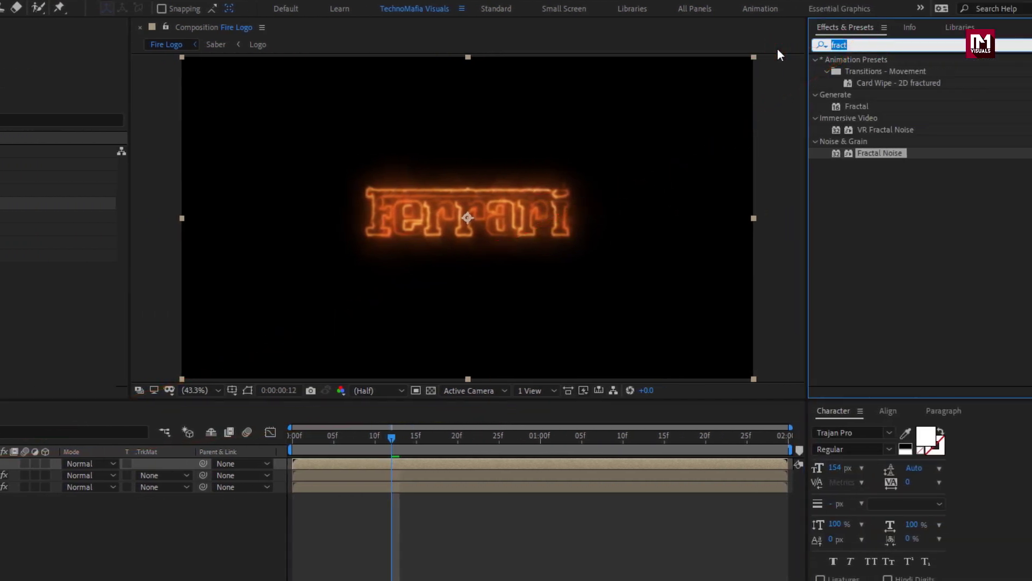
text(tint)
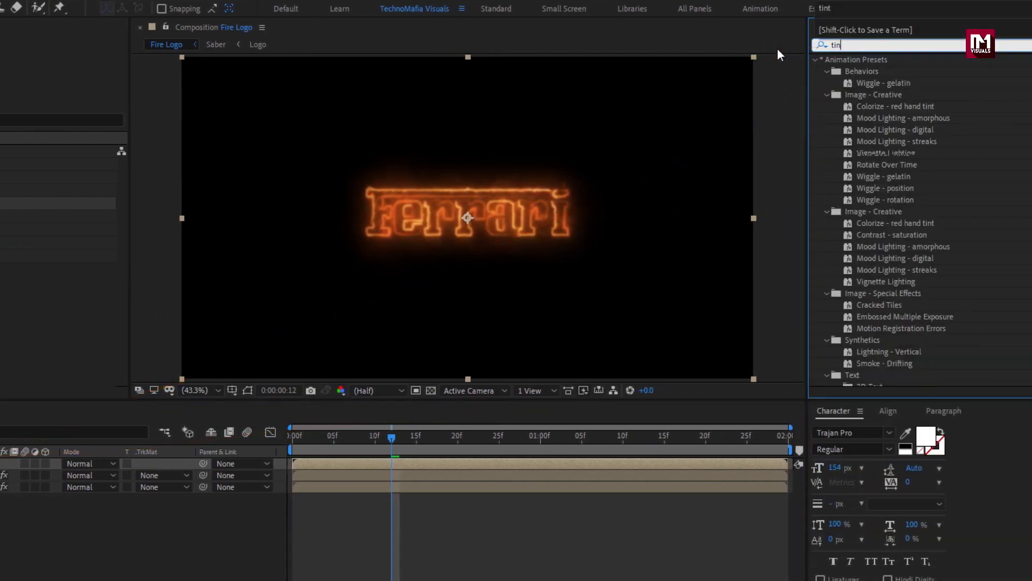
double_click(863, 106)
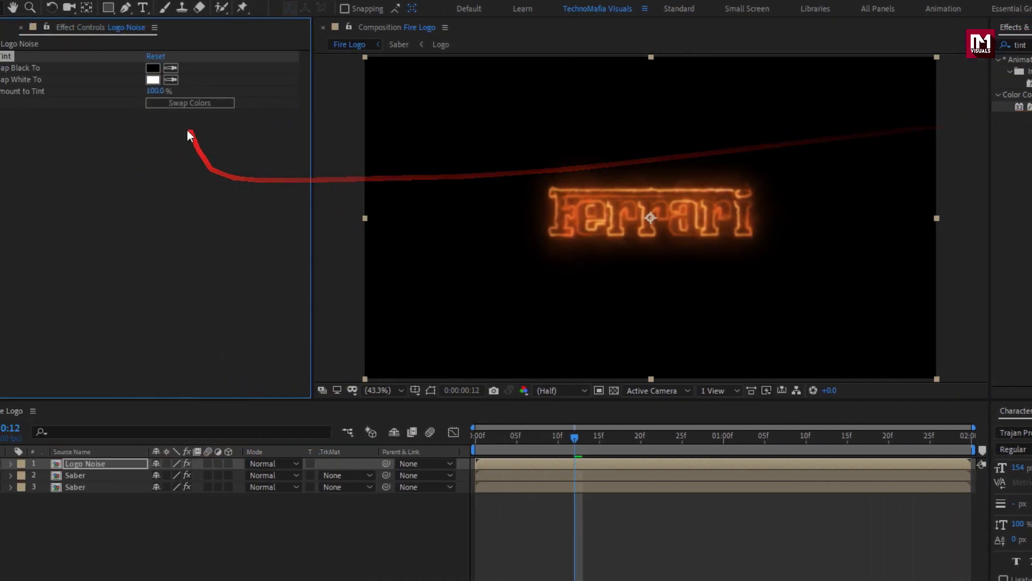
click(153, 68)
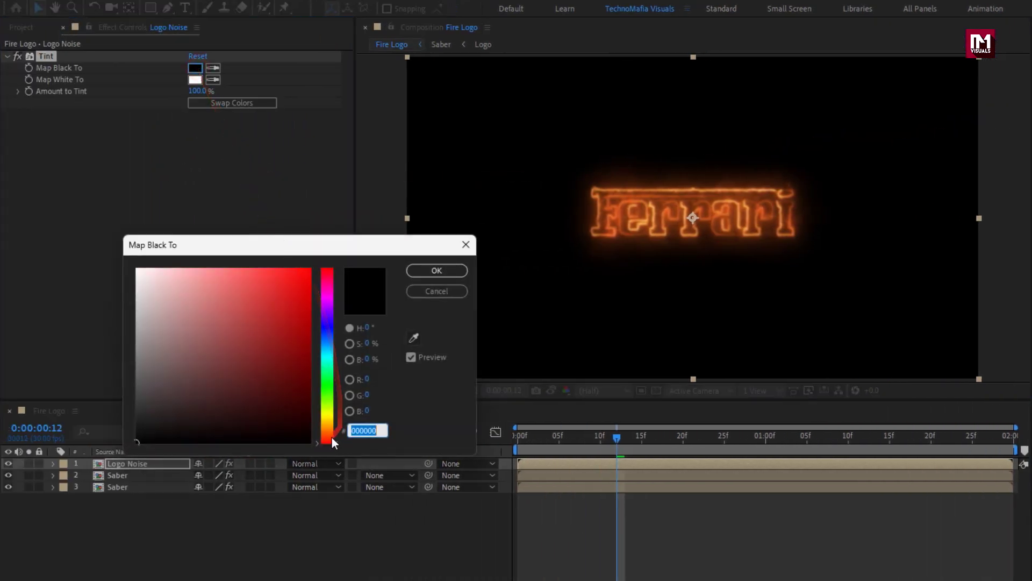
drag(333, 442, 325, 432)
drag(291, 320, 315, 259)
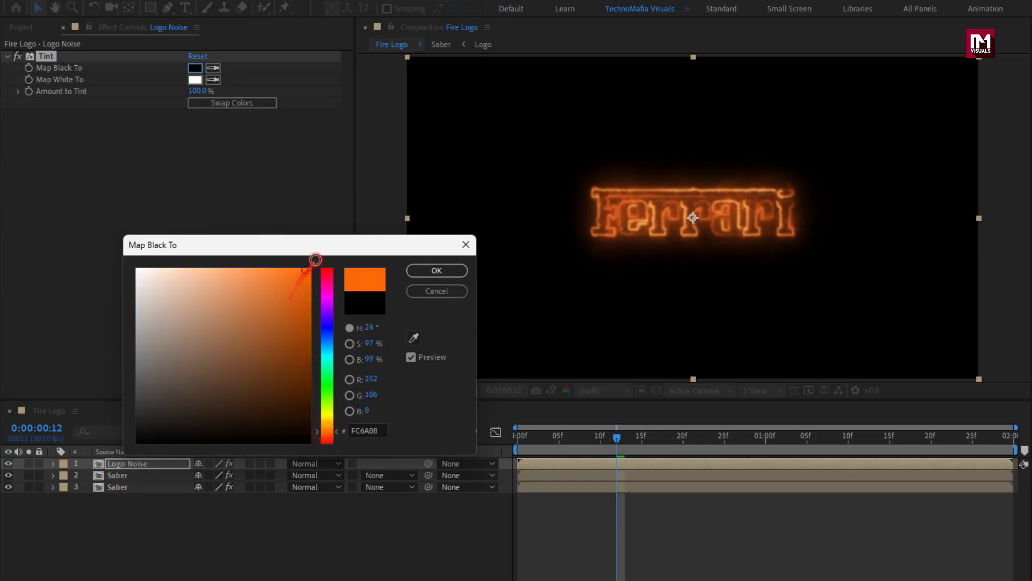
click(441, 271)
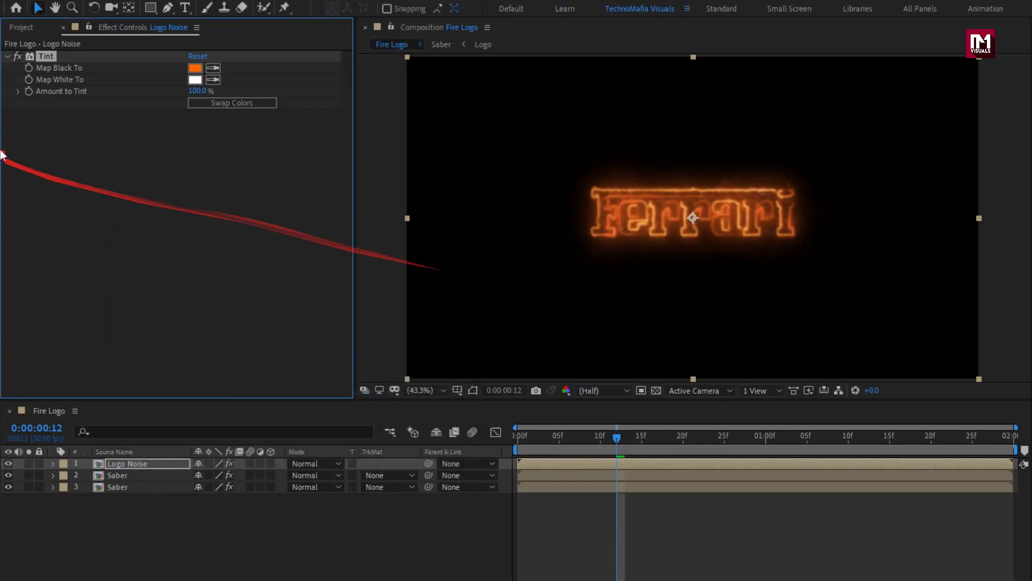
click(7, 55)
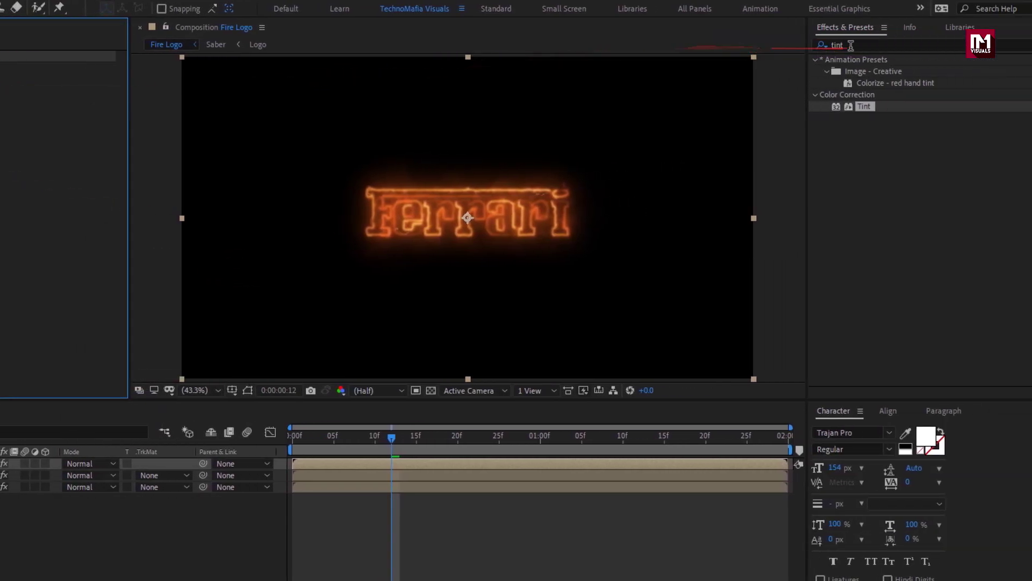
Add a default Glow effect to Logo Noise.
click(852, 45)
text(glow)
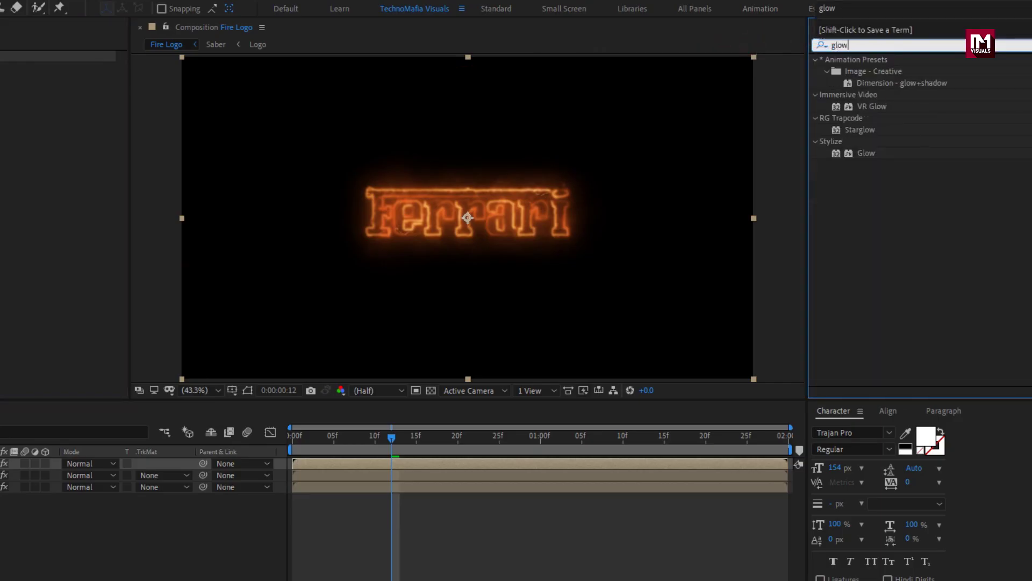
double_click(867, 153)
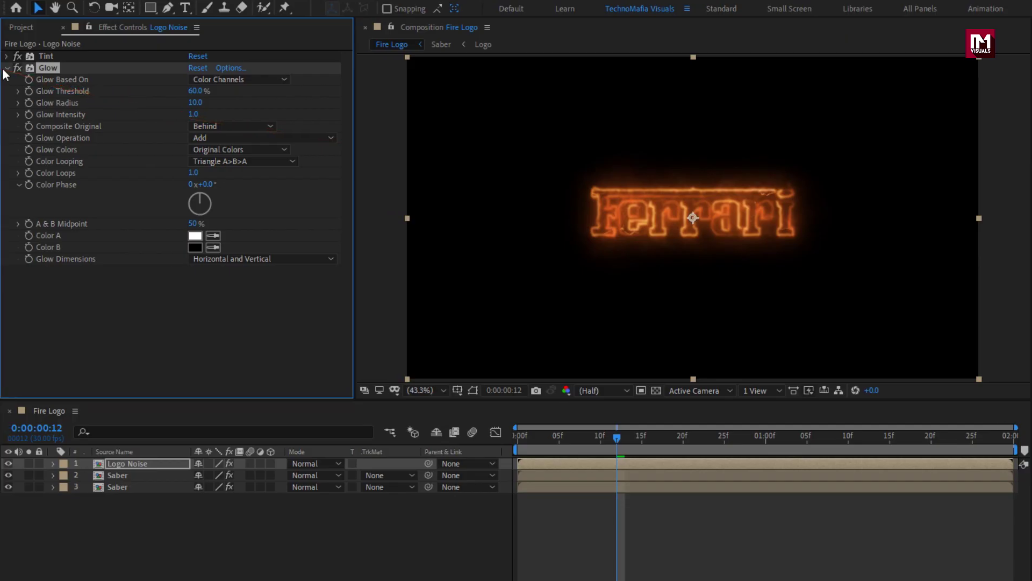
click(7, 68)
Pre-compose all three layers into a comp named Reflection.
drag(115, 509, 116, 465)
right_click(118, 463)
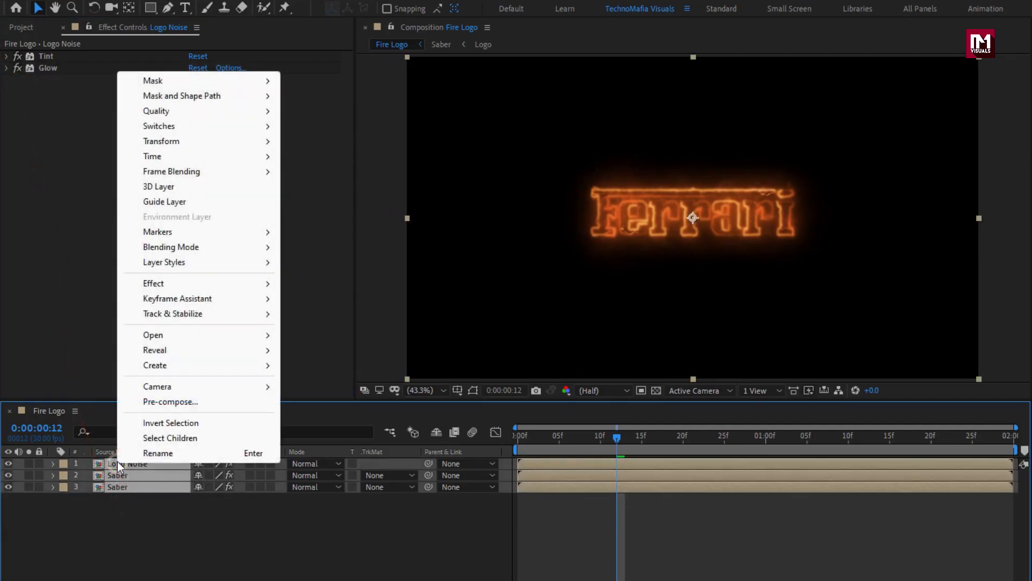
click(149, 406)
text(Reflection)
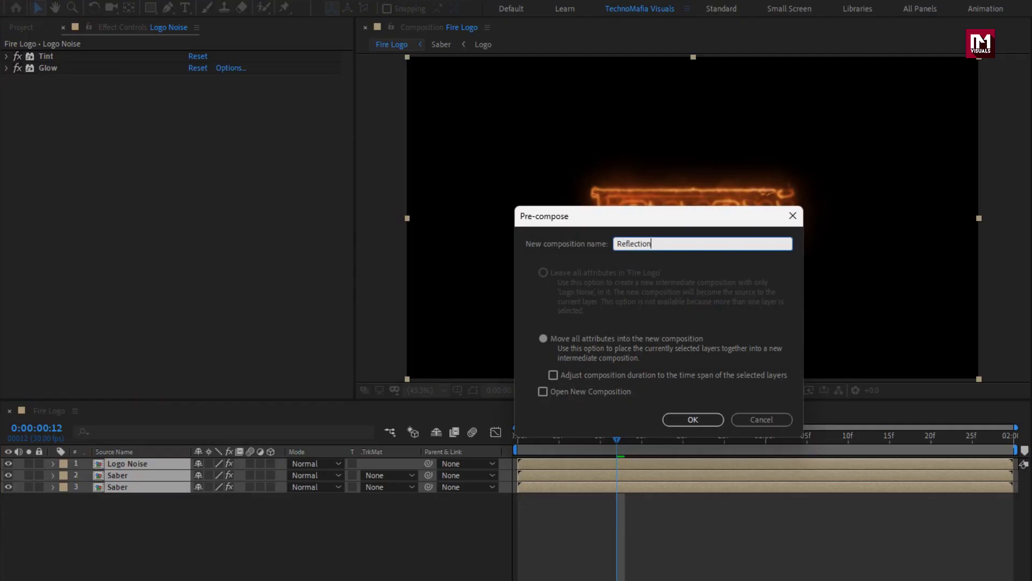
click(689, 423)
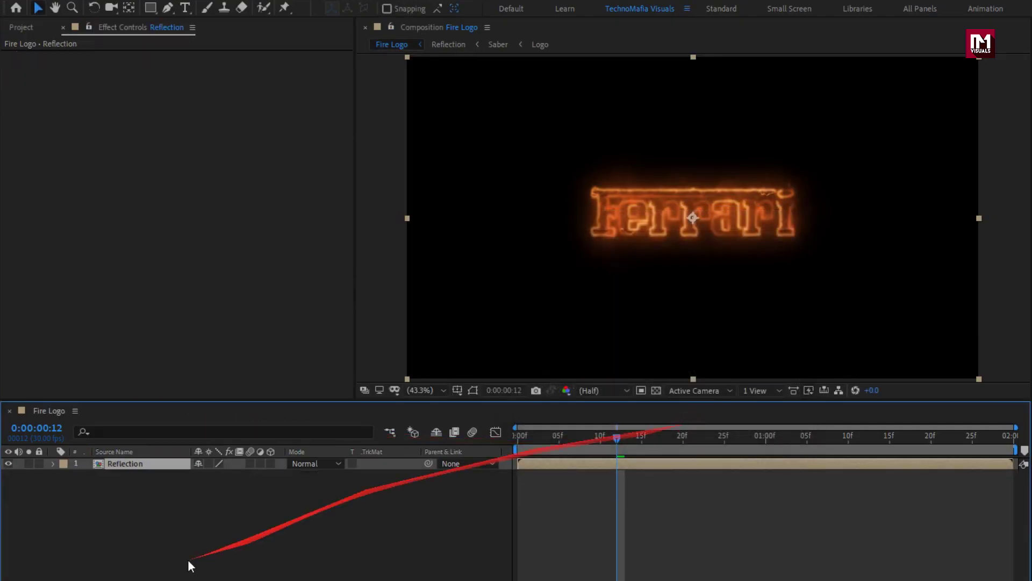
Create a black 1920×1080 solid named BG and place it beneath Reflection.
click(142, 492)
right_click(147, 476)
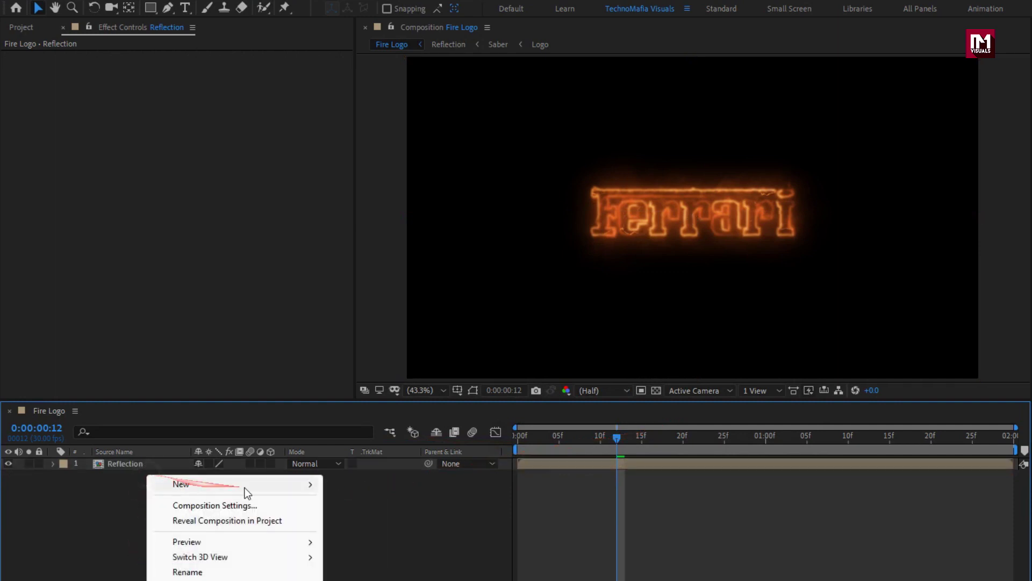
mouse_move(253, 486)
click(355, 520)
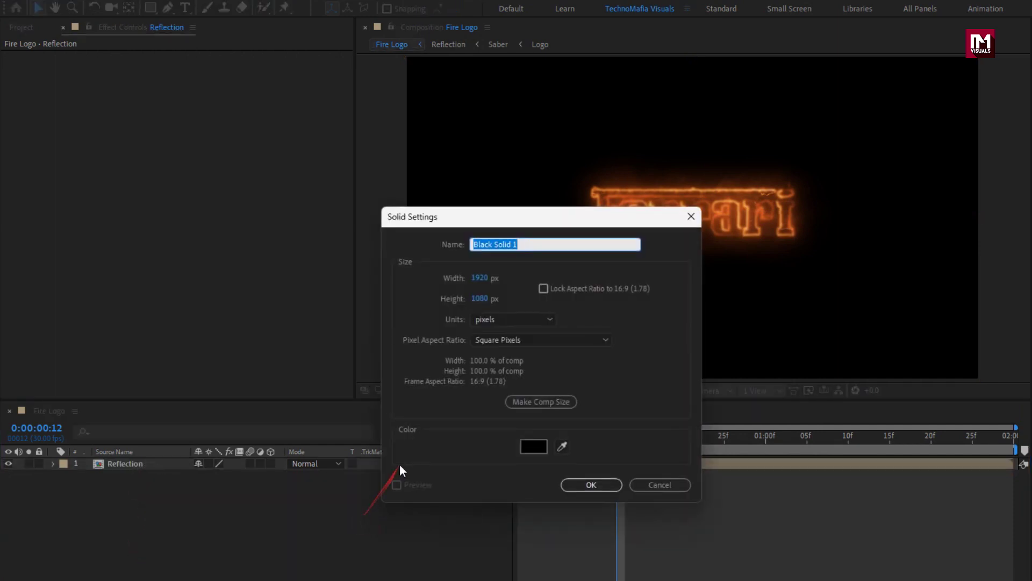
text(BG)
click(579, 483)
click(140, 465)
drag(140, 467, 133, 482)
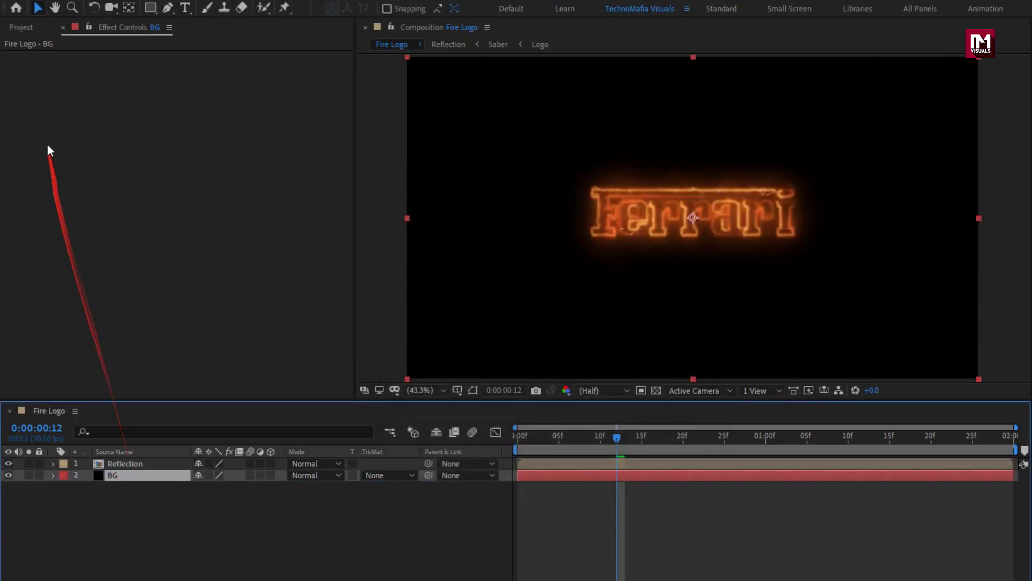
Add the Logo comp to the timeline with Simple Choker at Choke Matte 3.
click(21, 30)
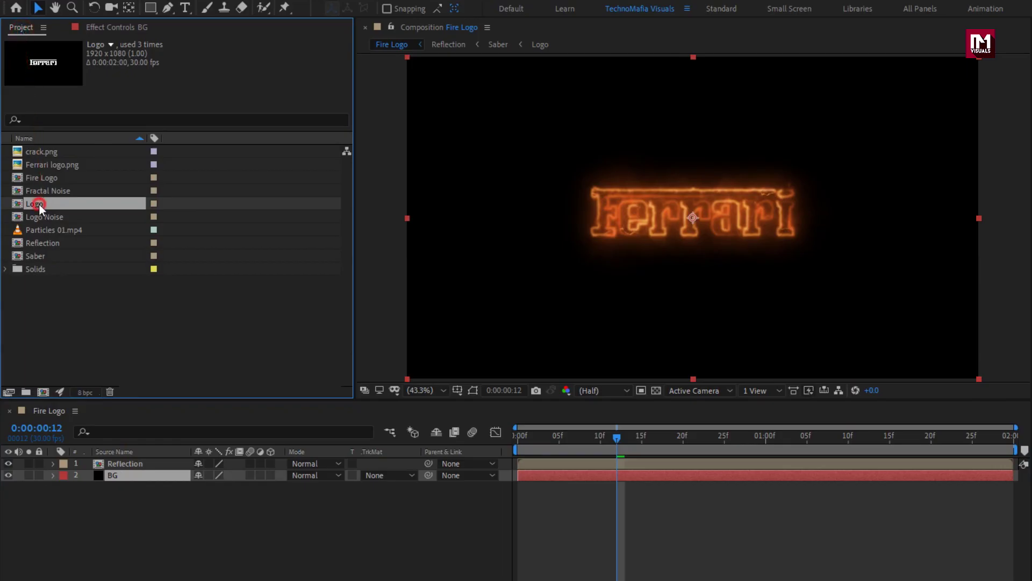
drag(37, 204, 131, 460)
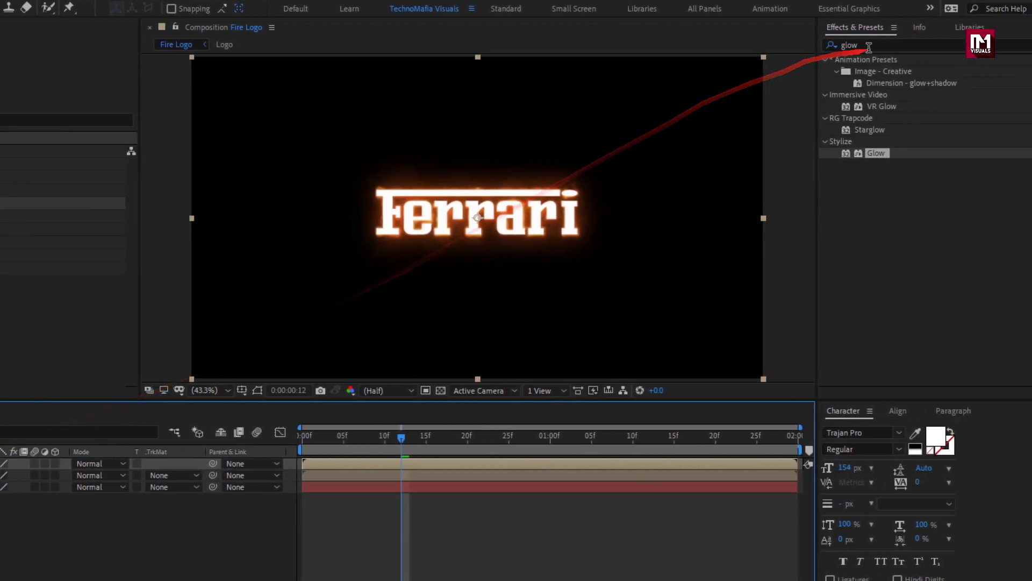
drag(860, 46, 790, 47)
text(simpl)
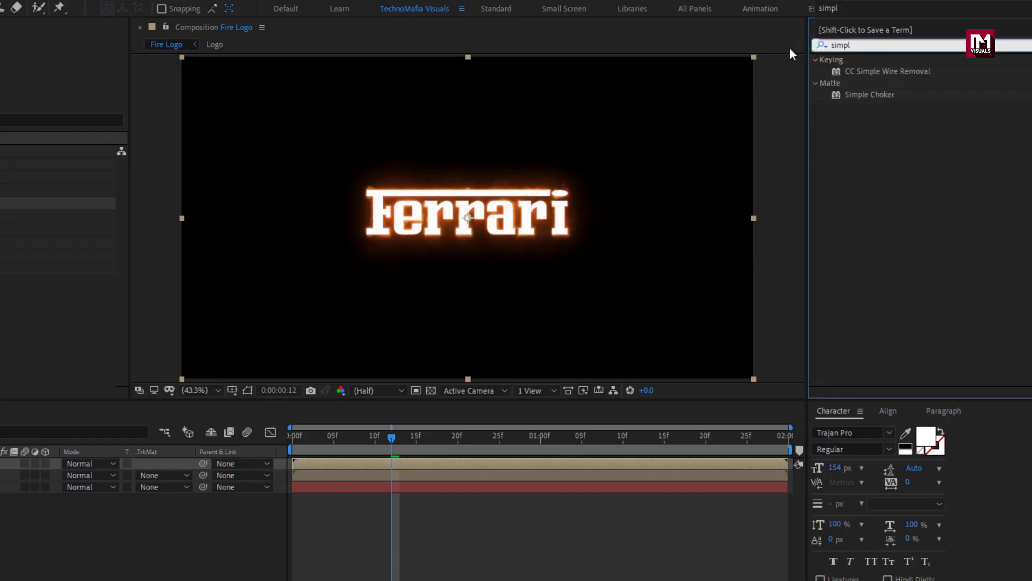
double_click(879, 96)
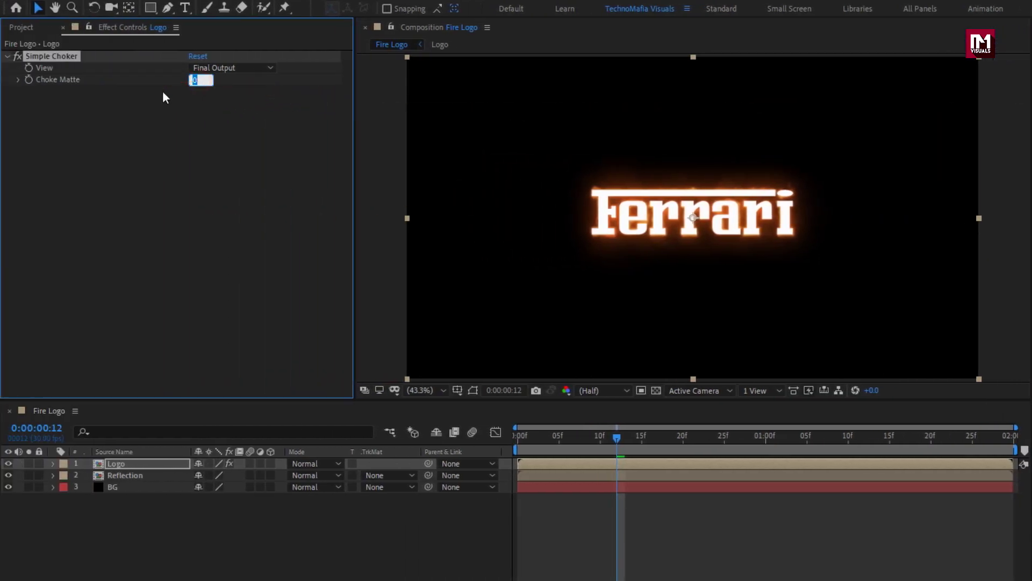
text(3)
key(Return)
Set Reflection's track matte to the Logo layer's alpha.
click(138, 475)
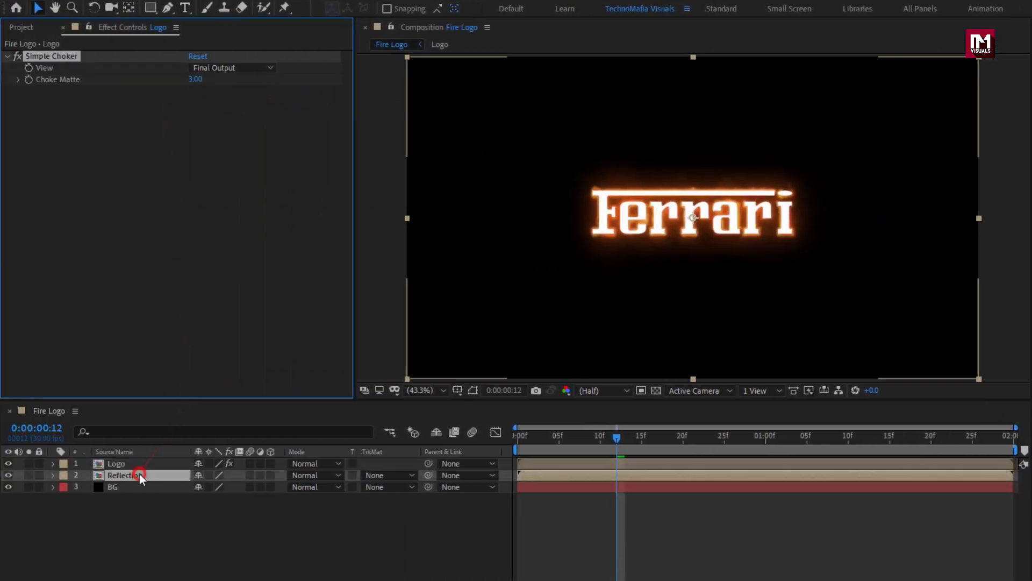
click(376, 475)
click(470, 508)
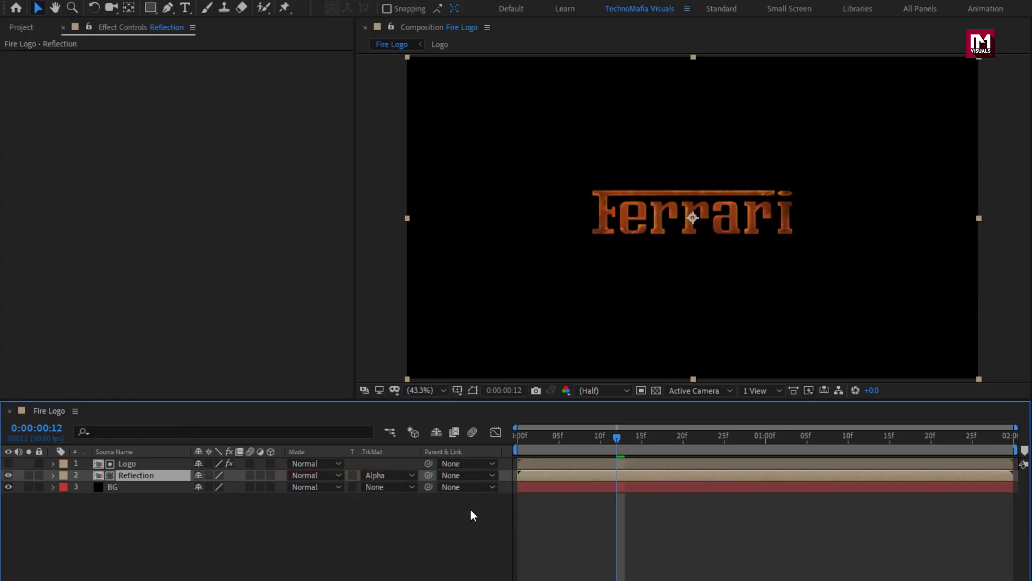
Add Logo Noise as the top layer and apply a Tint effect to it.
click(14, 27)
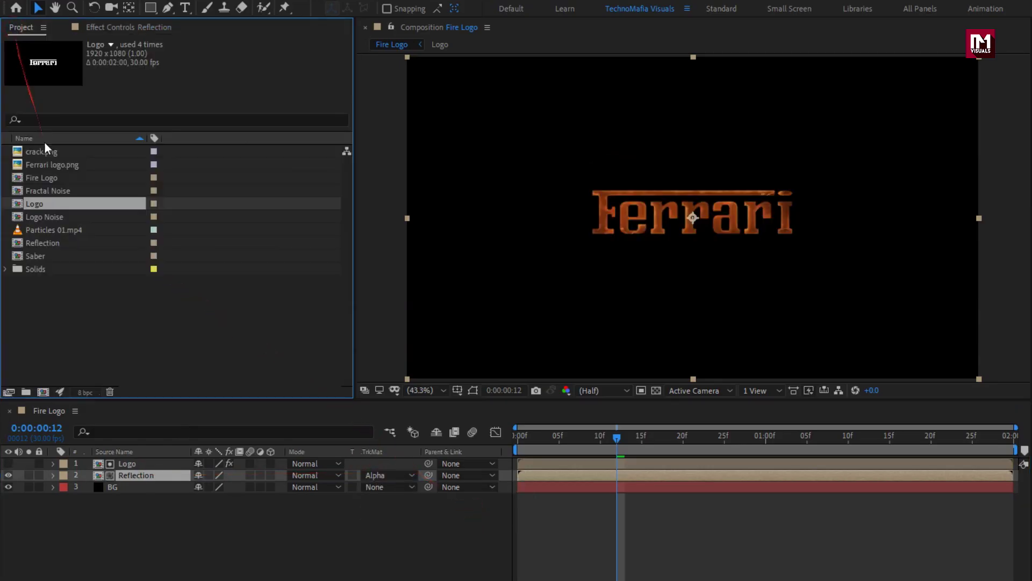
drag(59, 215, 153, 462)
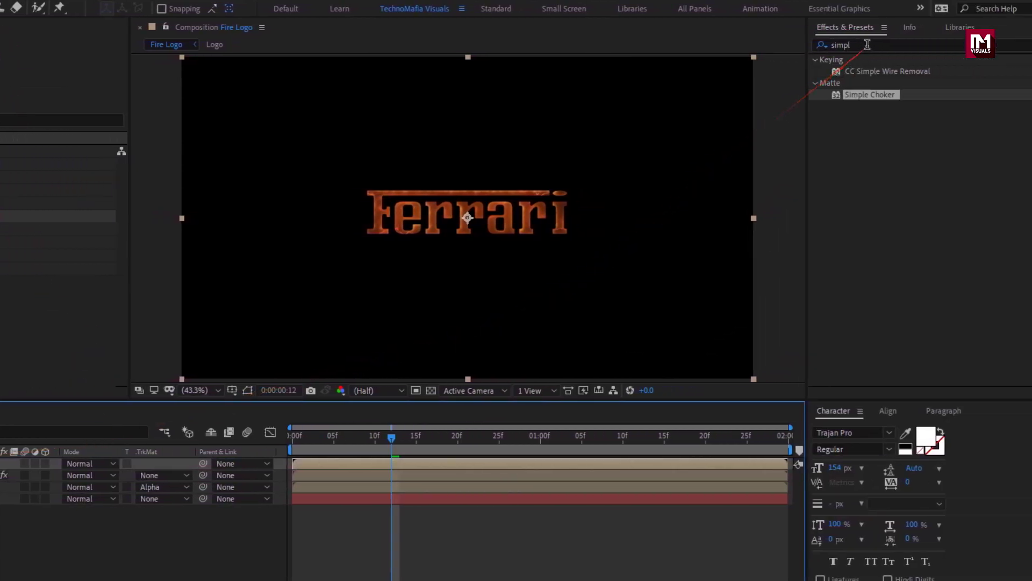
click(1005, 46)
text(tint)
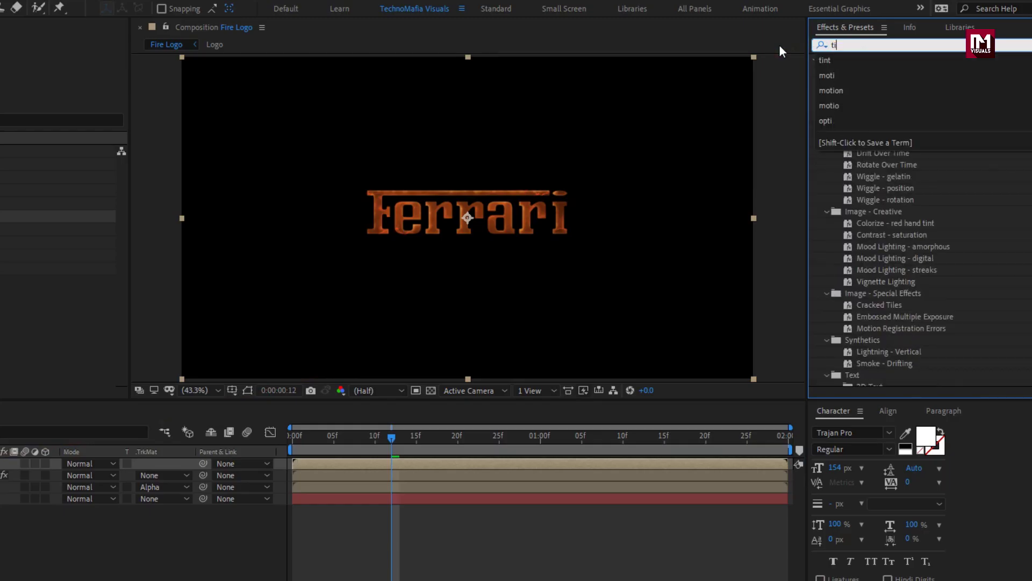
double_click(864, 106)
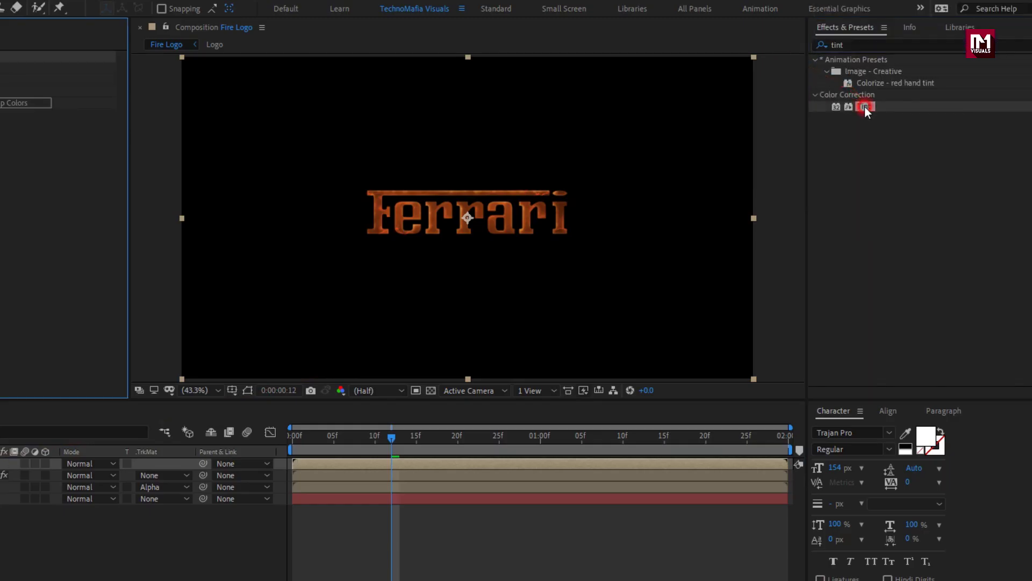
View the comp at 100% and set Tint's Map Black To a bright orange (FF6600).
key(period)
key(period)
key(period)
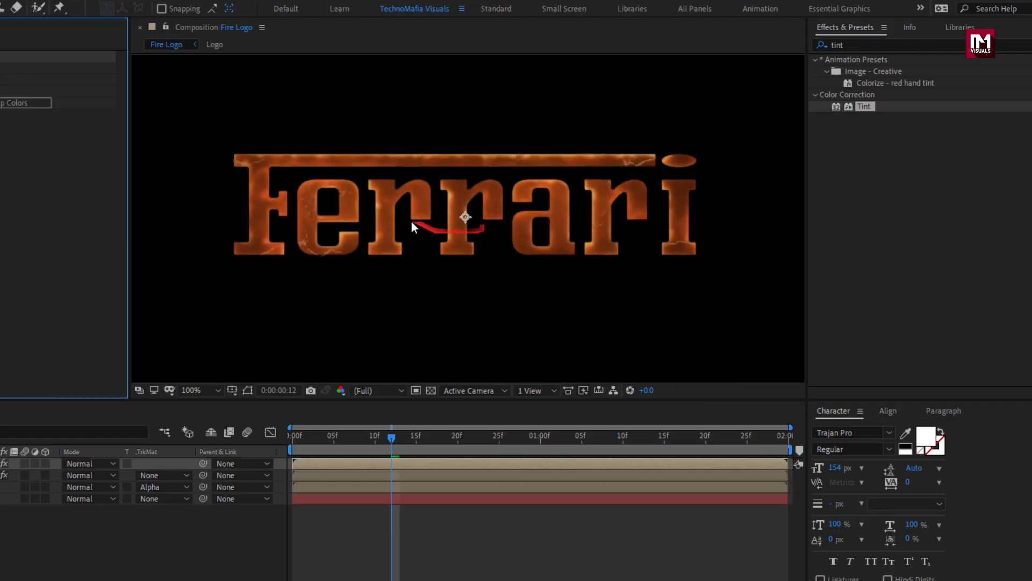
click(196, 69)
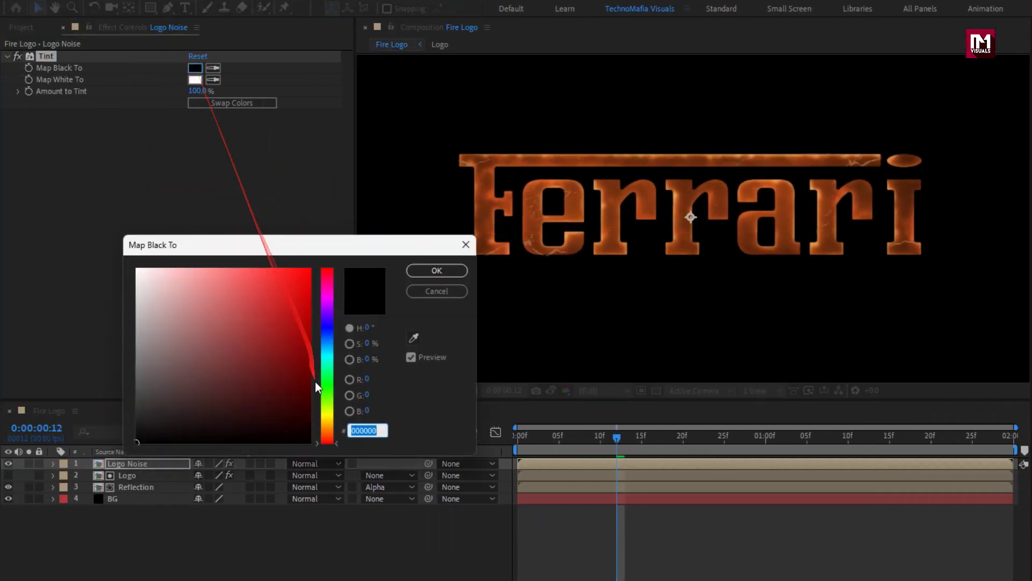
drag(327, 426, 328, 433)
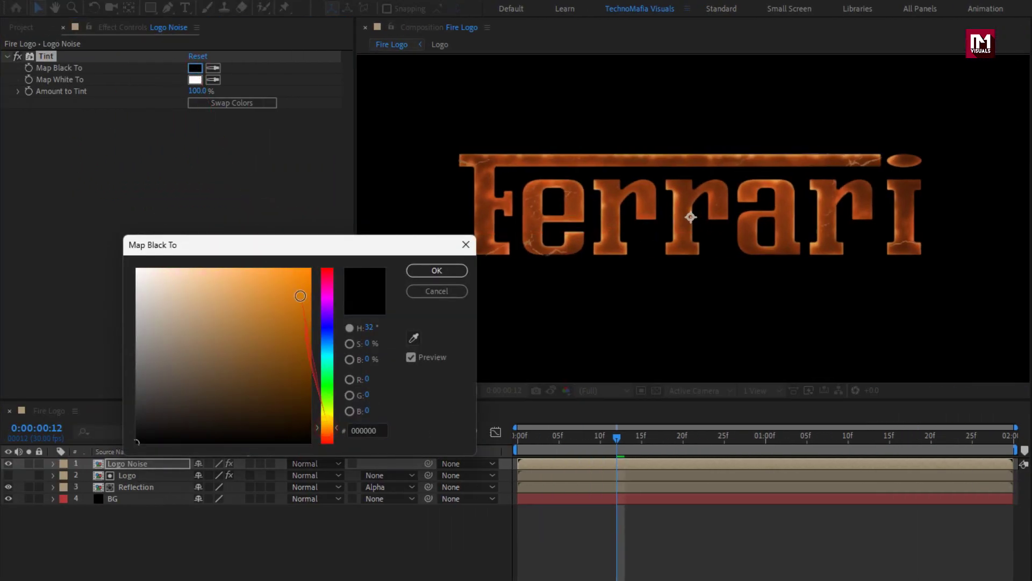
drag(299, 290, 316, 260)
drag(326, 432, 327, 436)
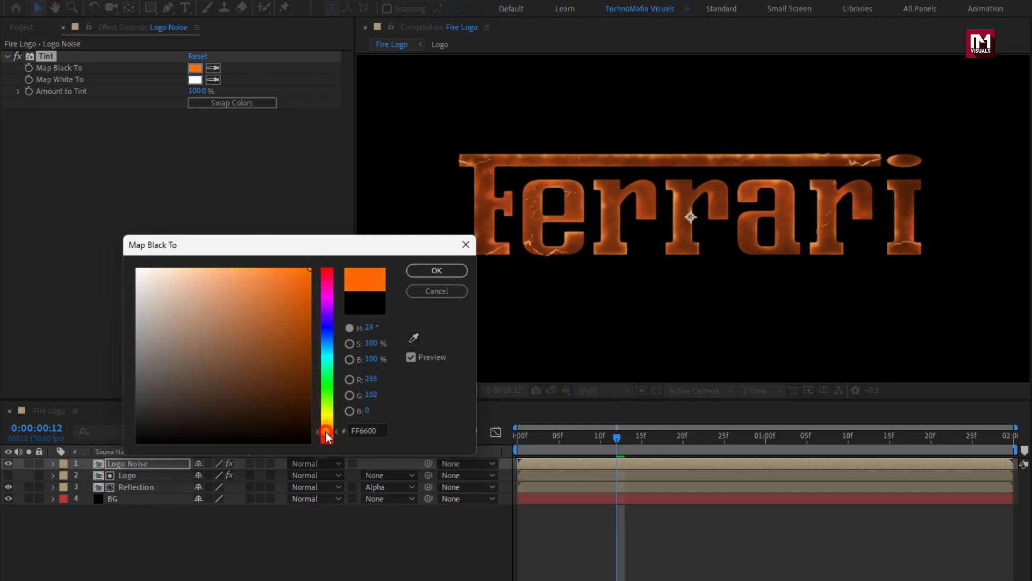
click(424, 273)
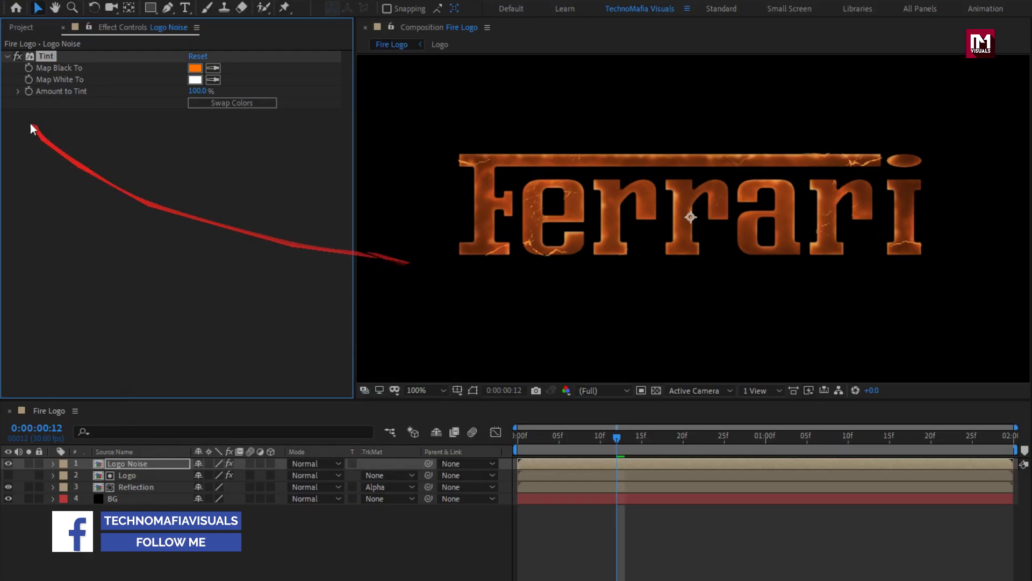
Add Glow to Logo Noise with Glow Threshold 25.5% and Glow Radius 25.
click(8, 56)
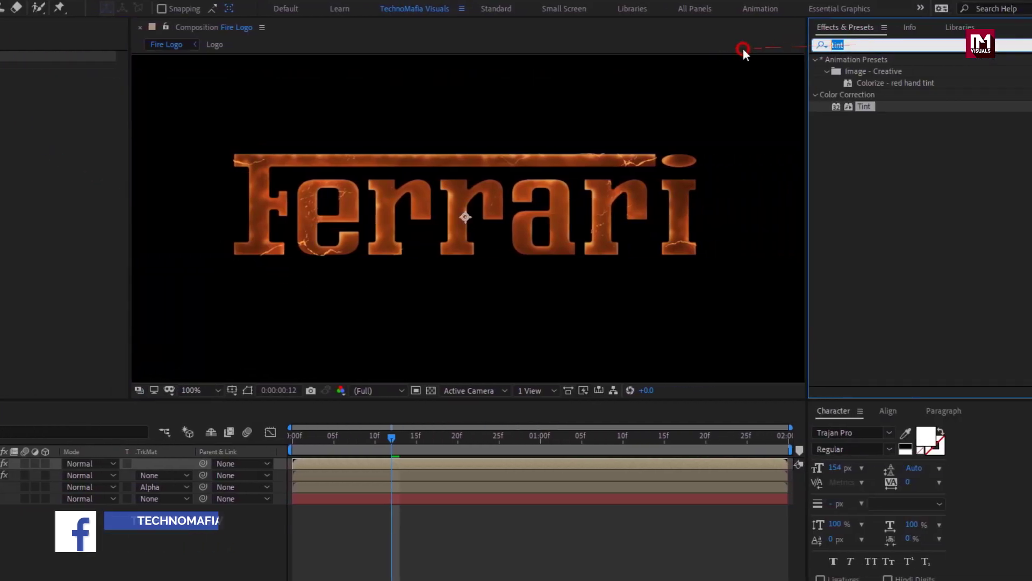
text(glow)
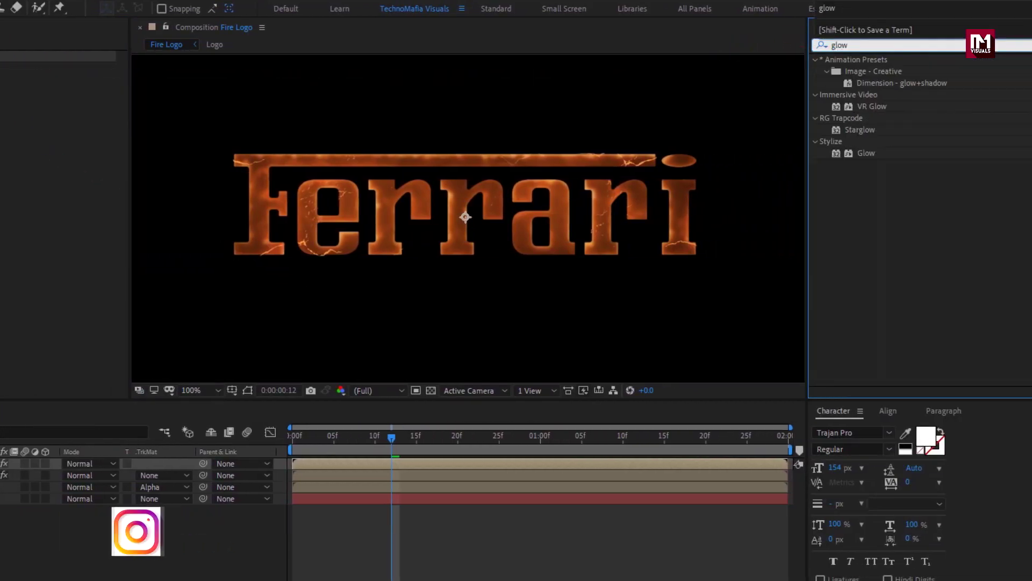
click(864, 153)
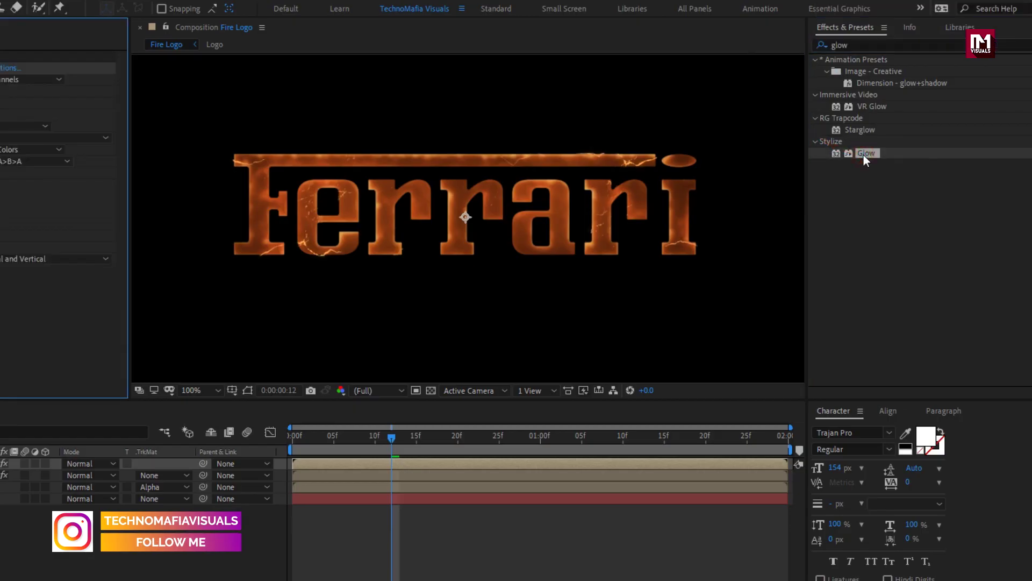
drag(863, 155, 199, 132)
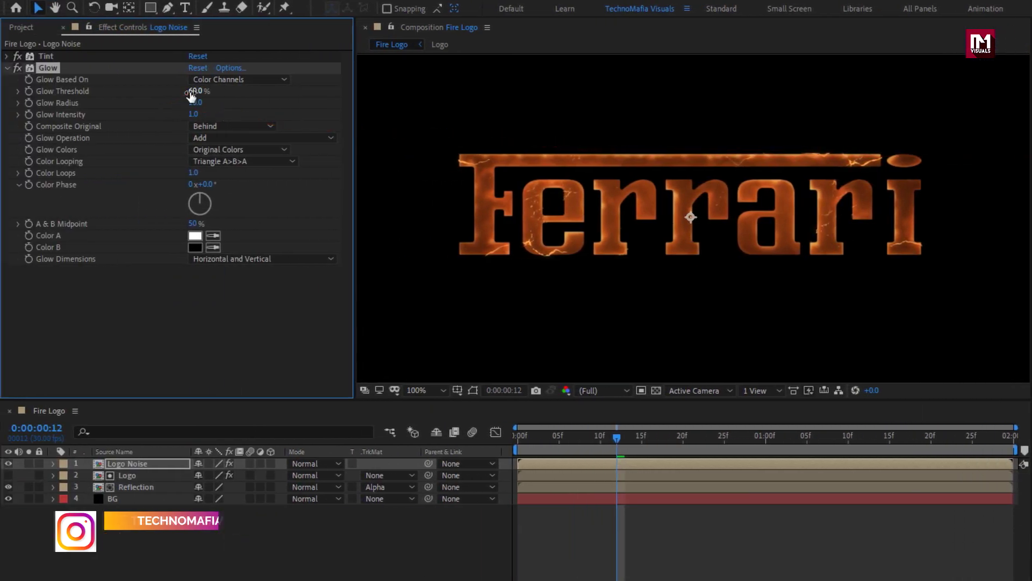
drag(194, 91, 131, 89)
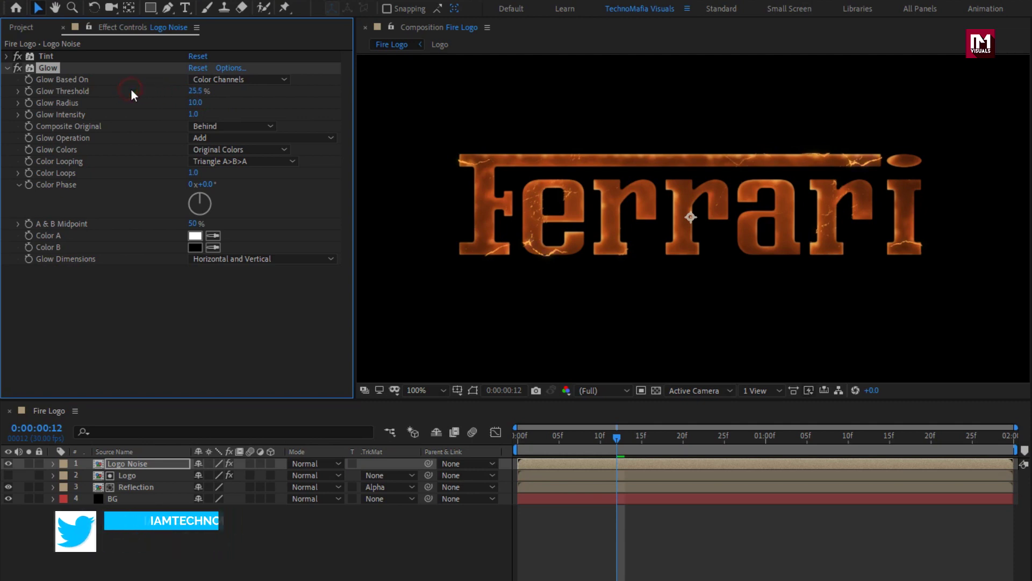
drag(196, 104, 203, 106)
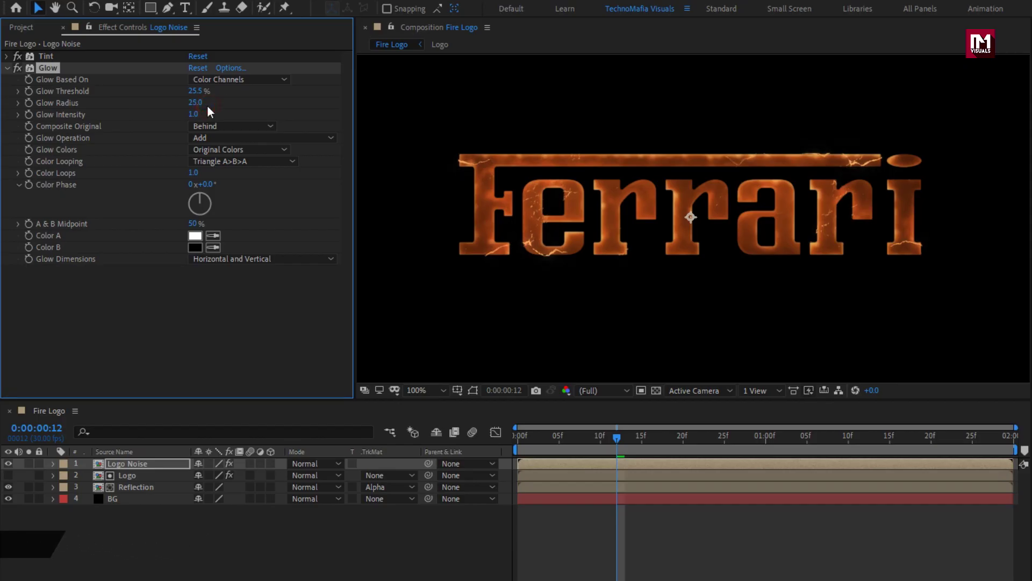
Place Saber and Particles 01.mp4 atop Fire Logo, both in Add blending mode.
click(22, 27)
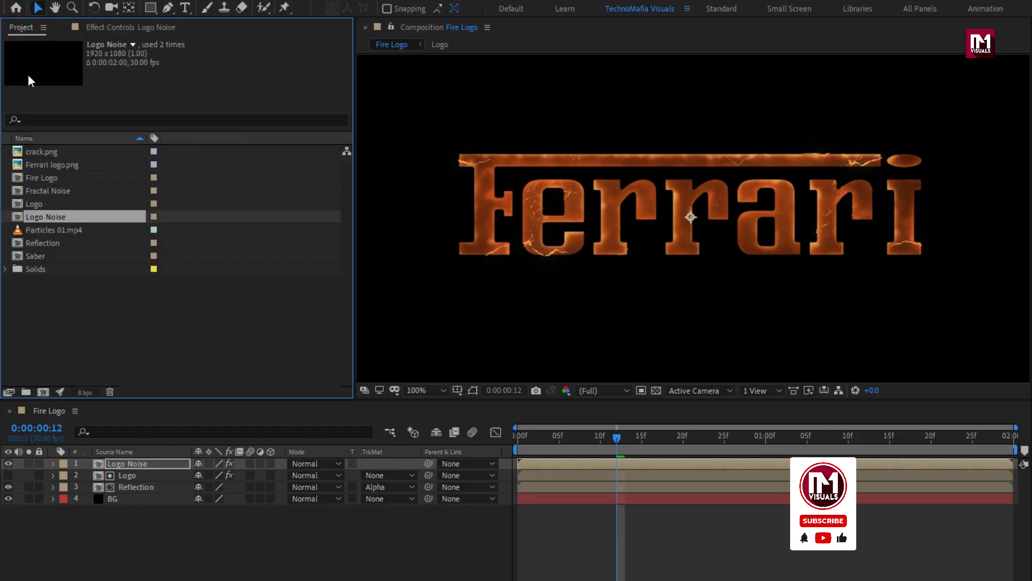
click(39, 260)
drag(35, 259, 130, 460)
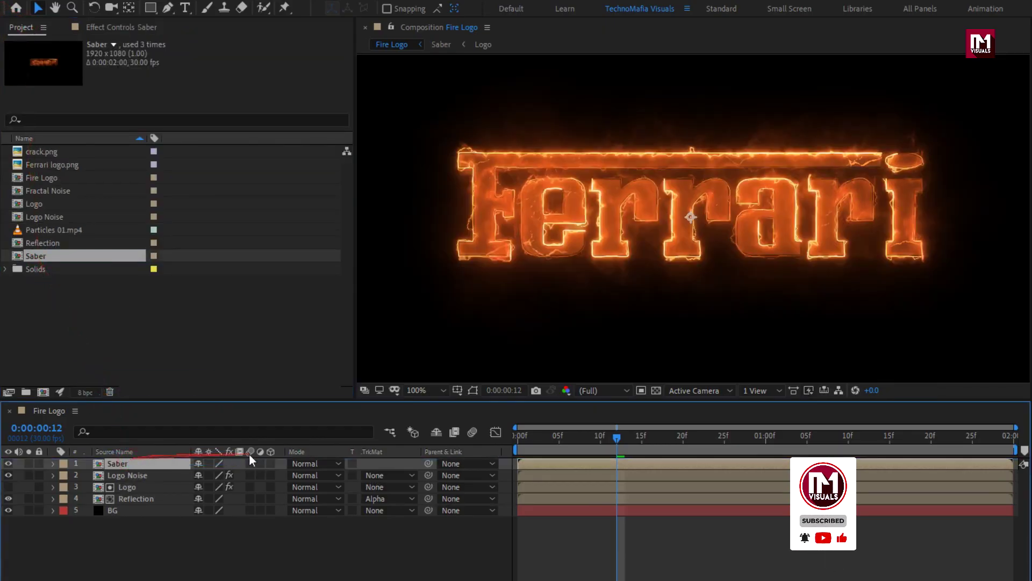
click(308, 463)
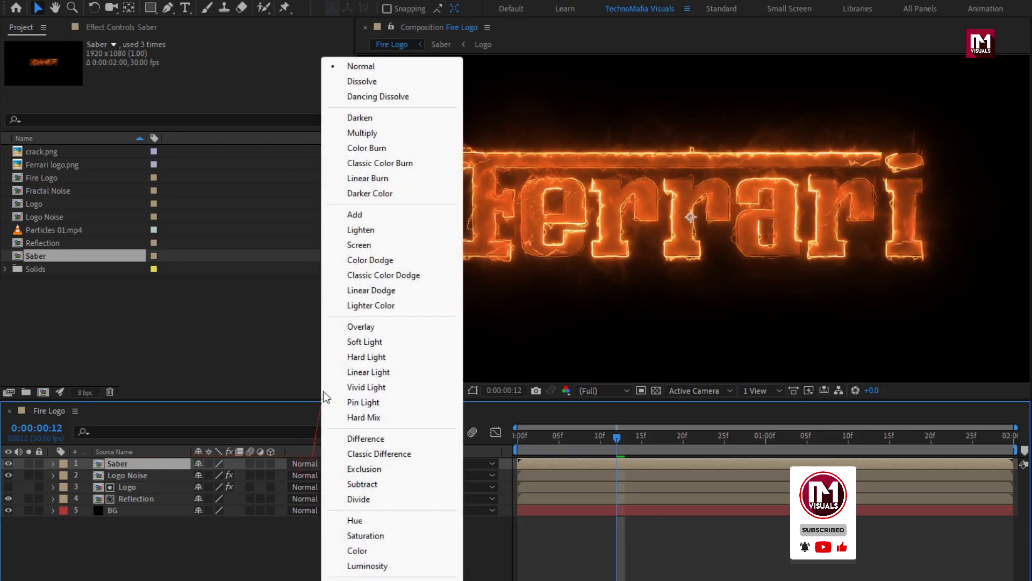
click(352, 214)
drag(88, 230, 143, 467)
click(302, 461)
click(337, 214)
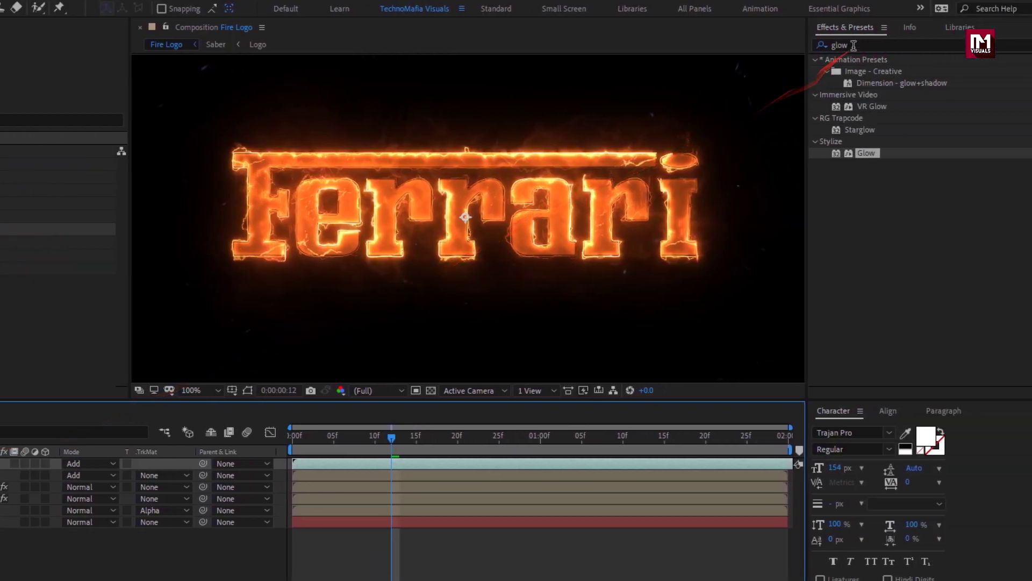
Apply Tint to Particles 01.mp4, leaving Map Black To as black.
click(854, 46)
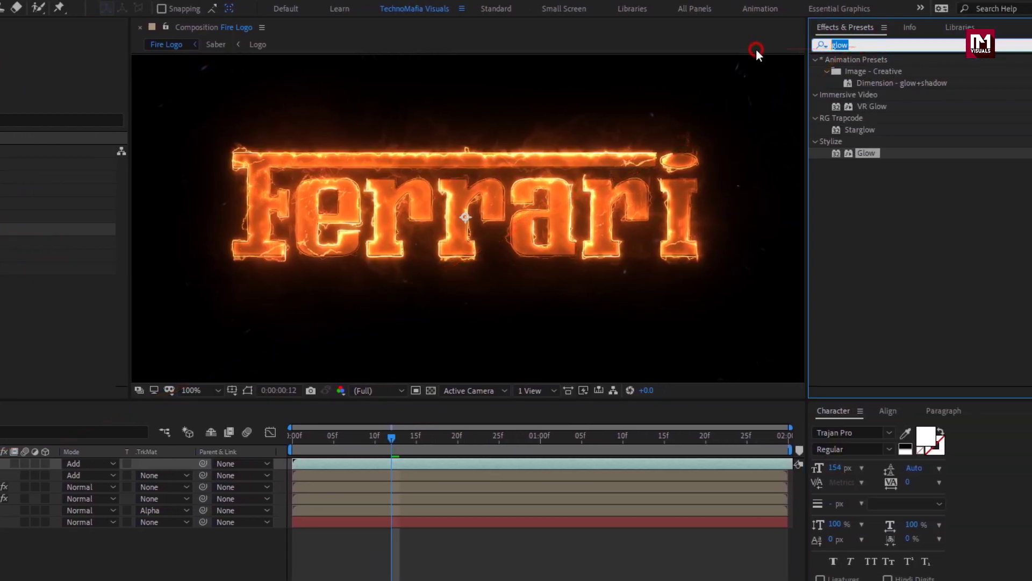
text(tint)
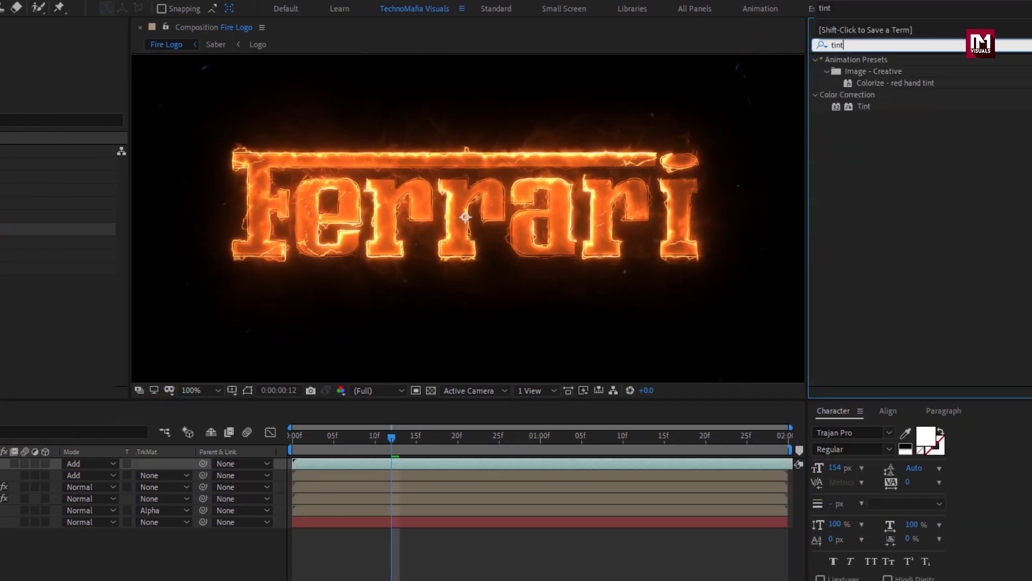
double_click(865, 107)
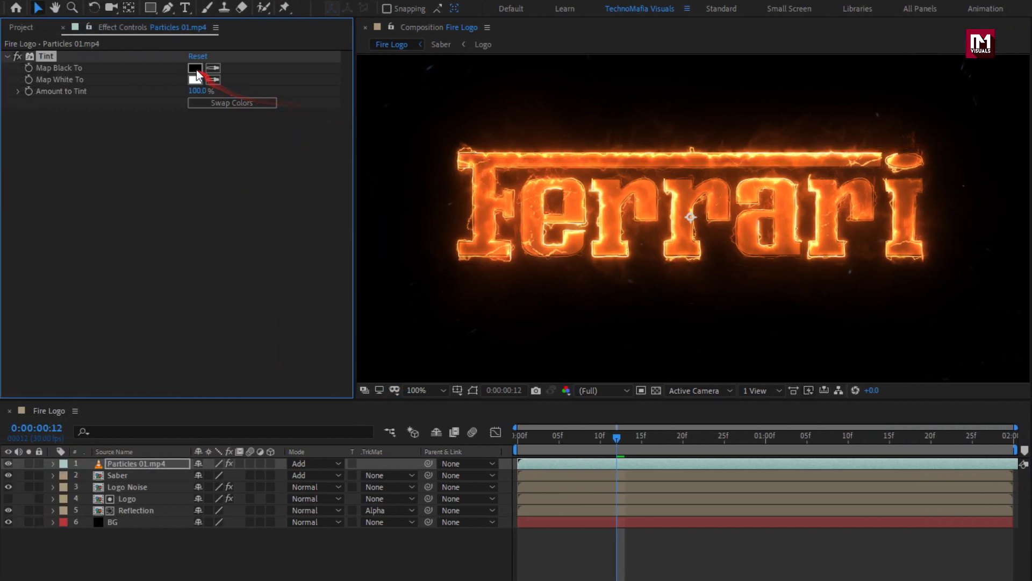
click(195, 68)
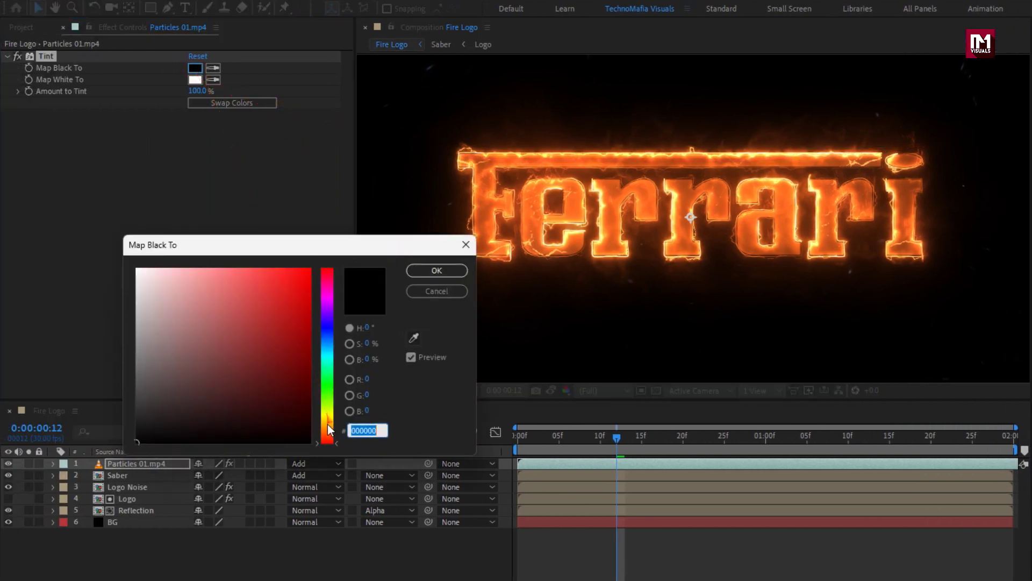
click(327, 425)
click(454, 291)
Set Tint's Map White To orange (F36609) and fit the comp in the viewer.
click(193, 80)
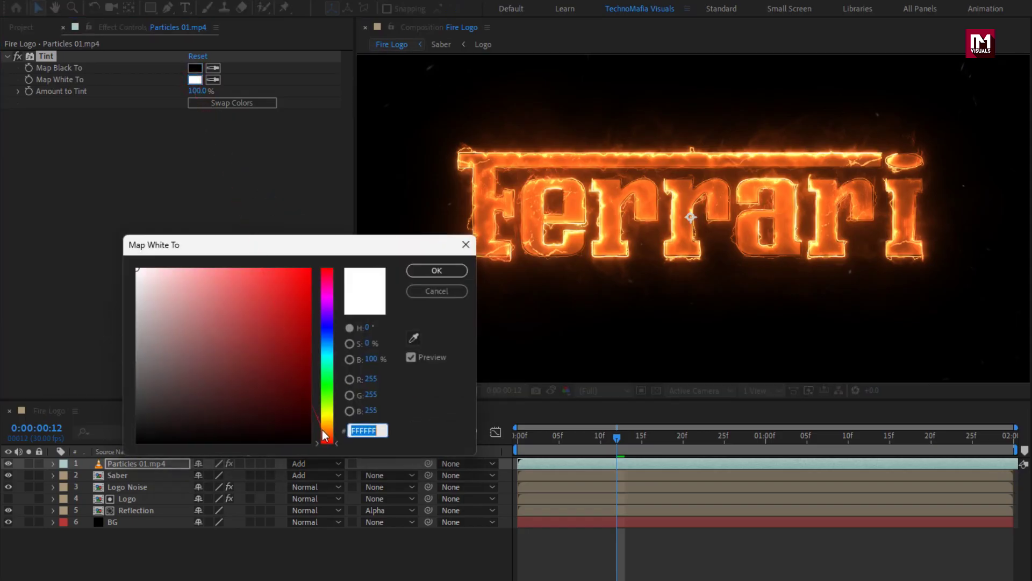
drag(329, 436, 327, 432)
click(305, 274)
click(426, 272)
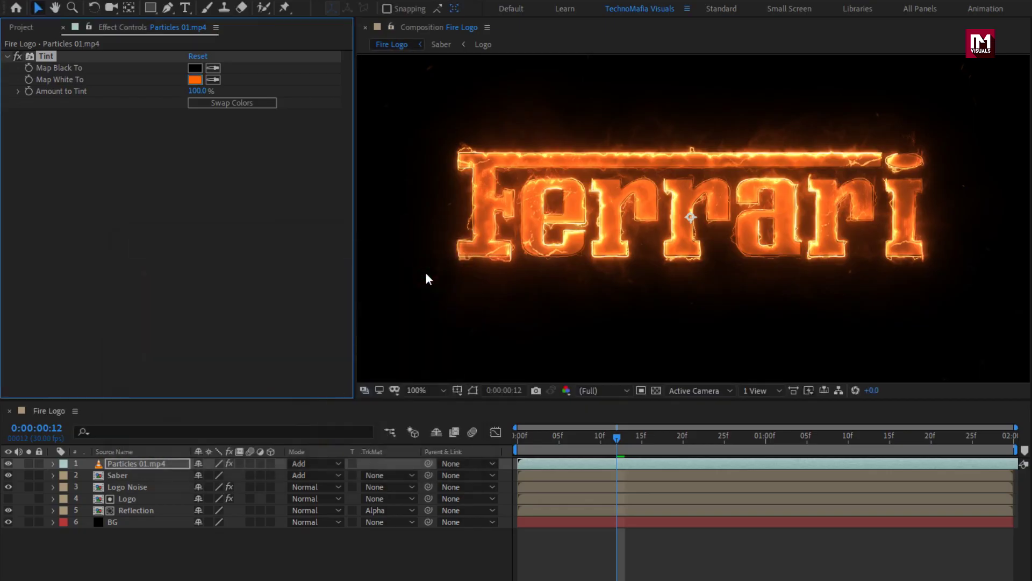
click(425, 390)
click(425, 414)
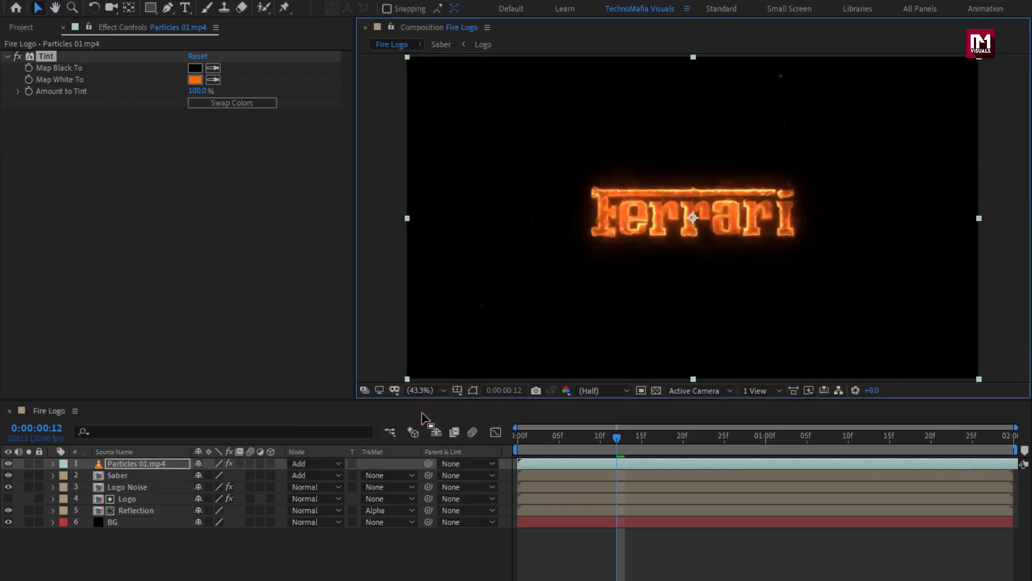
Make the Saber, Logo Noise, Logo and Reflection layers 3D.
click(144, 473)
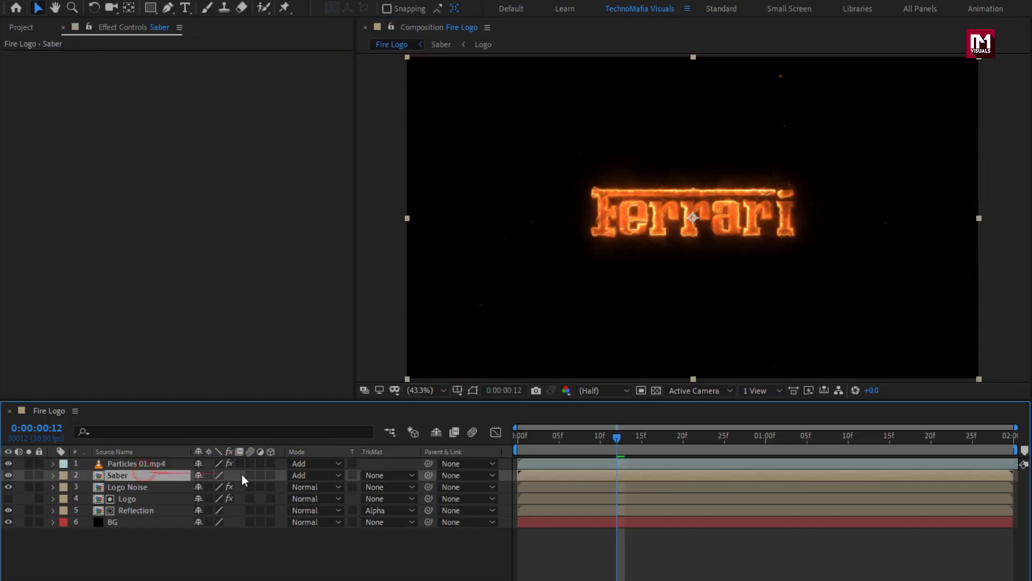
click(270, 475)
click(272, 486)
click(271, 499)
click(271, 510)
Create Camera 1 and move it to the top of the layer stack.
right_click(240, 537)
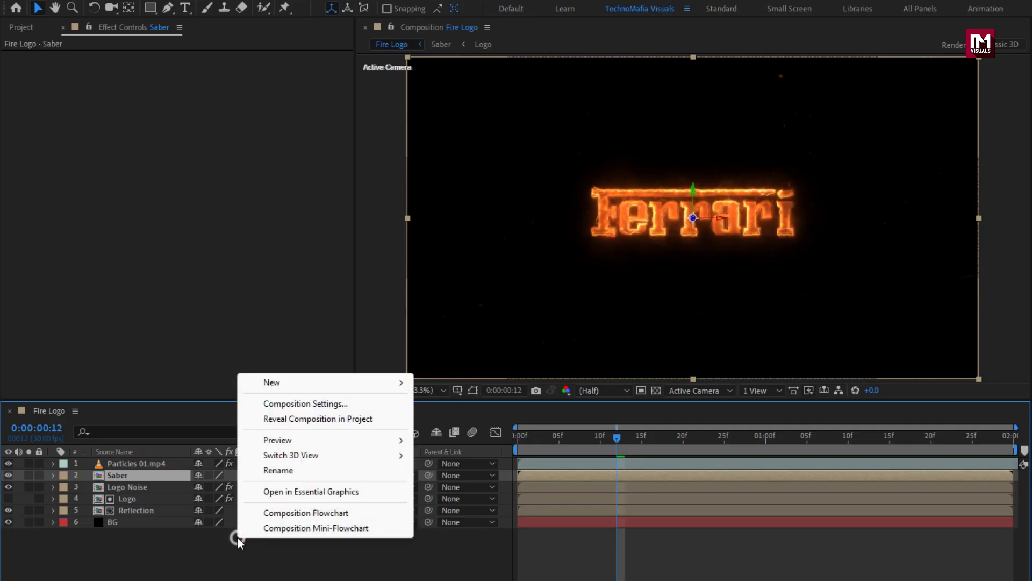
mouse_move(408, 383)
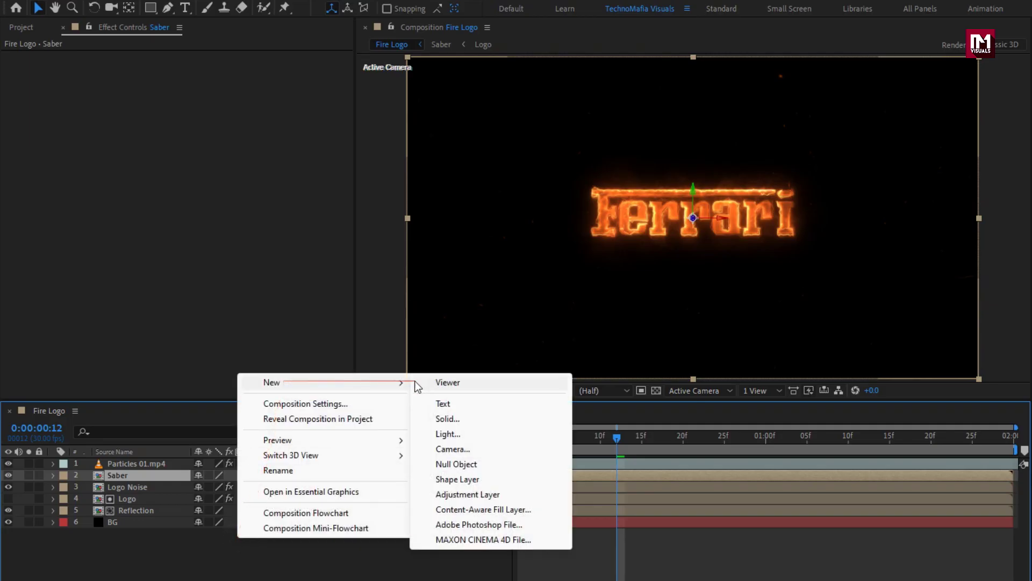
click(440, 449)
click(798, 478)
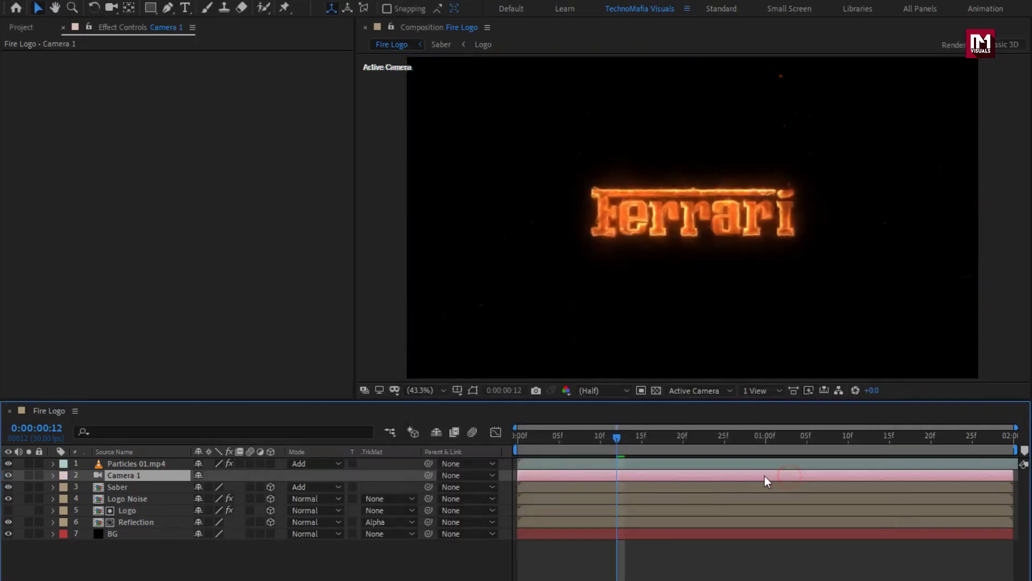
drag(141, 475, 142, 461)
Add a new Null 1 layer and make it 3D.
click(187, 559)
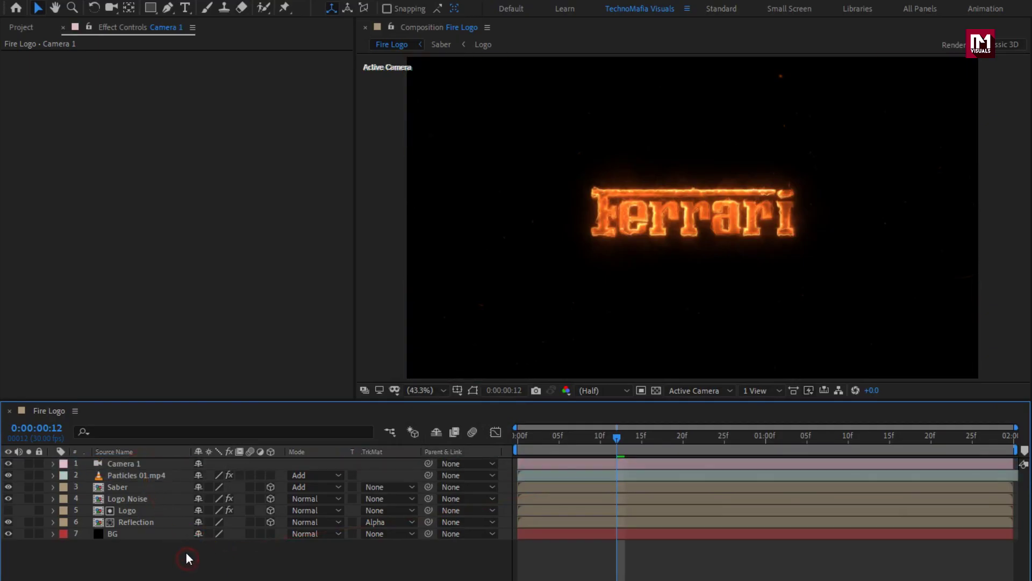
right_click(184, 556)
mouse_move(217, 396)
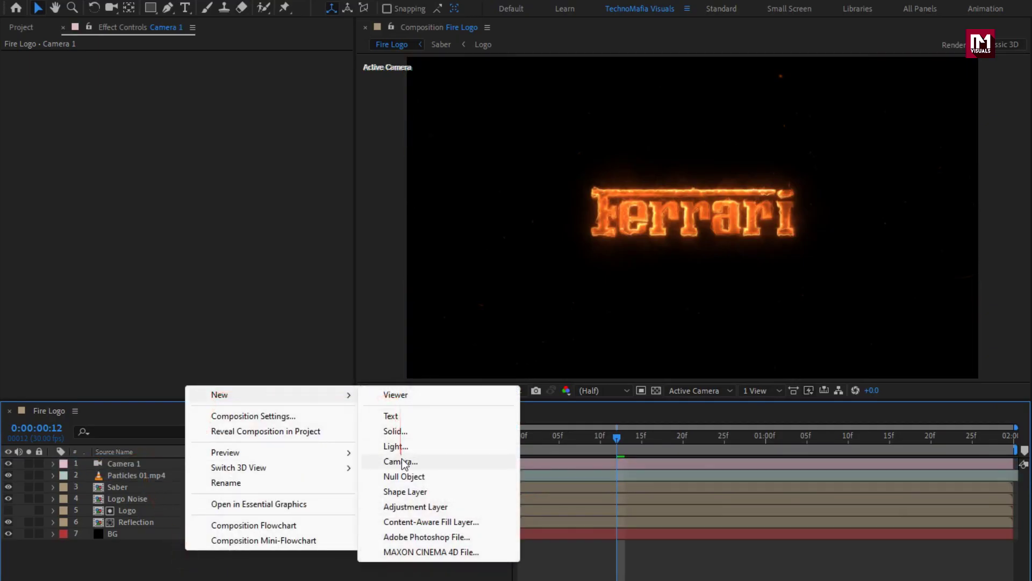
click(409, 474)
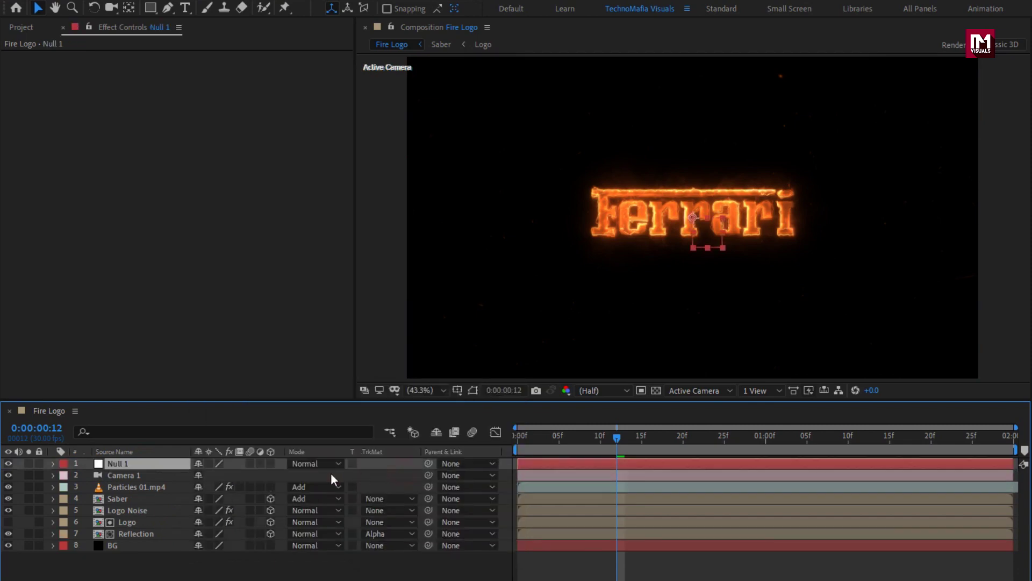
click(271, 463)
Parent Camera 1 to Null 1, then select Null 1.
click(142, 475)
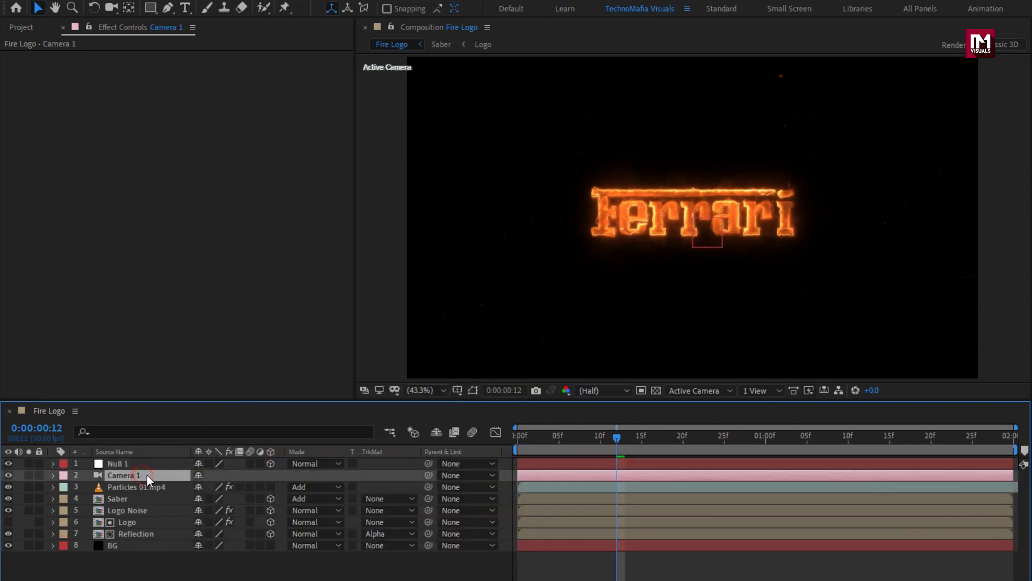
click(448, 476)
click(478, 512)
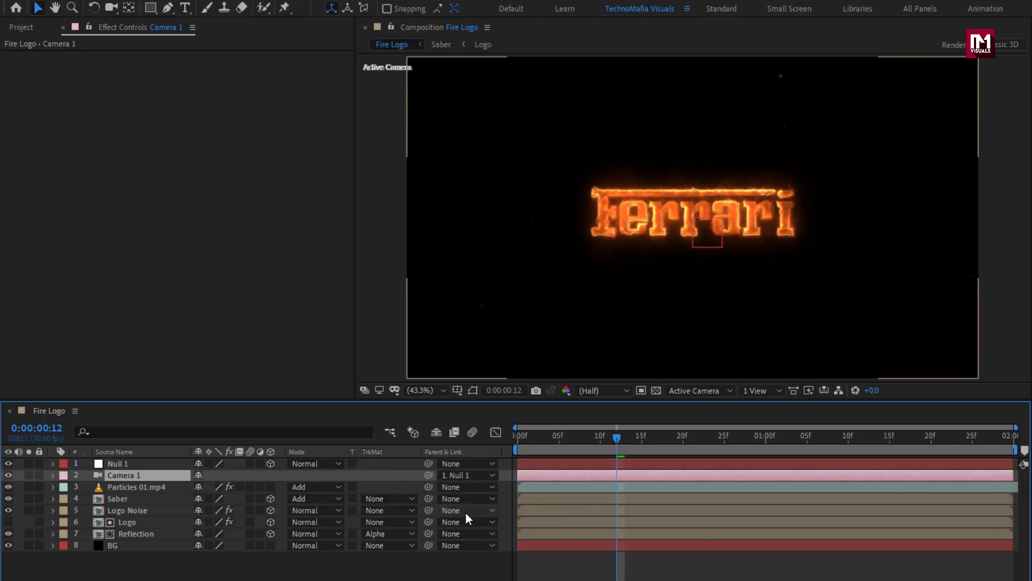
click(124, 464)
Add Null 1 Position keyframes at 0:00:00:20 and 0:00:01:10.
key(p)
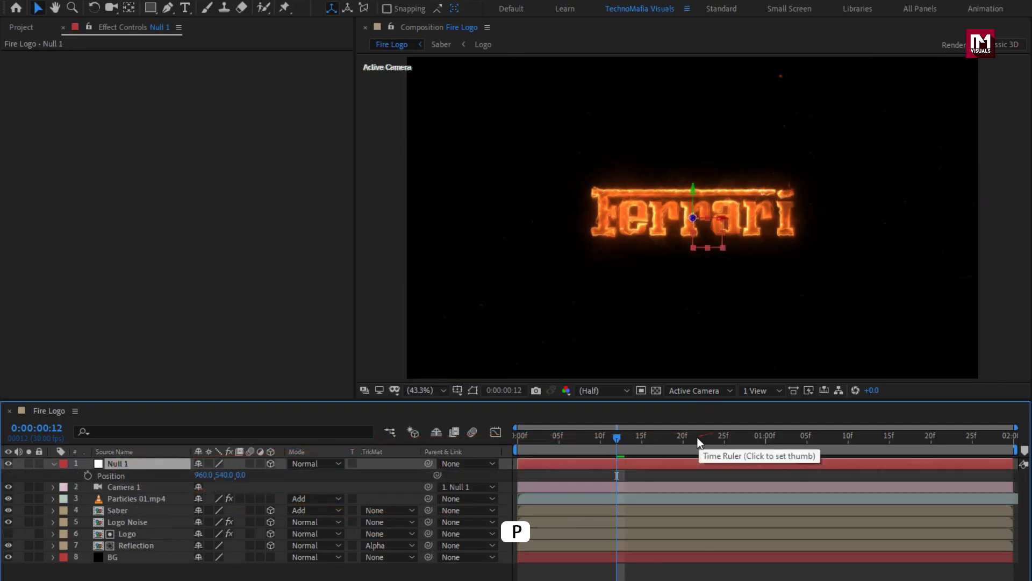
click(676, 440)
drag(677, 439, 682, 439)
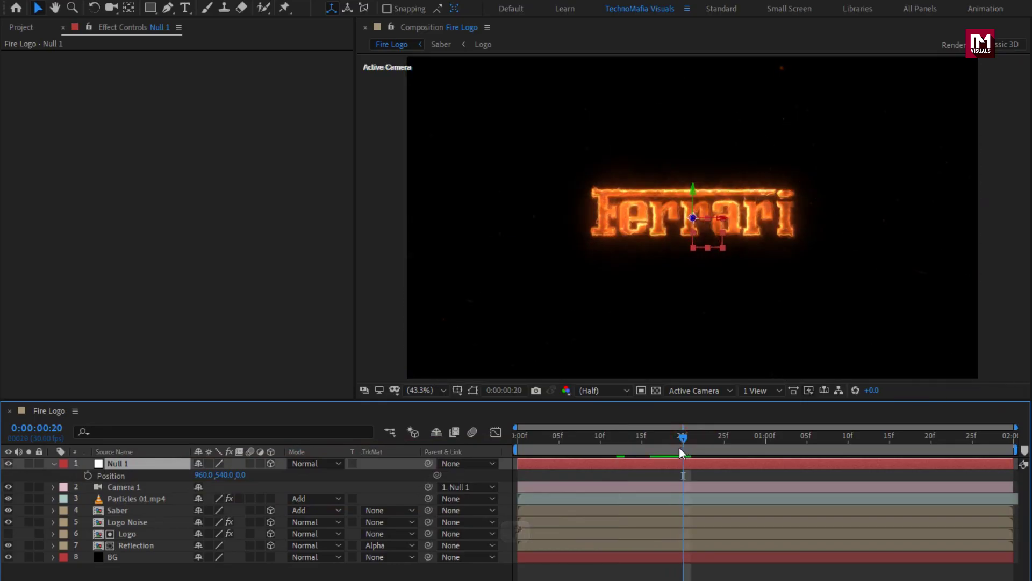
click(88, 475)
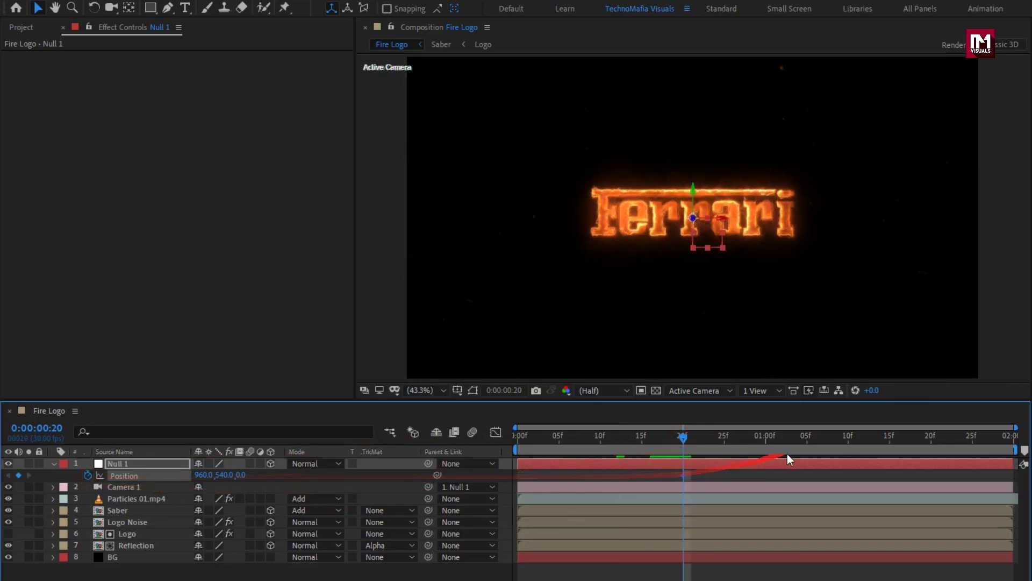
click(816, 443)
drag(820, 445, 846, 451)
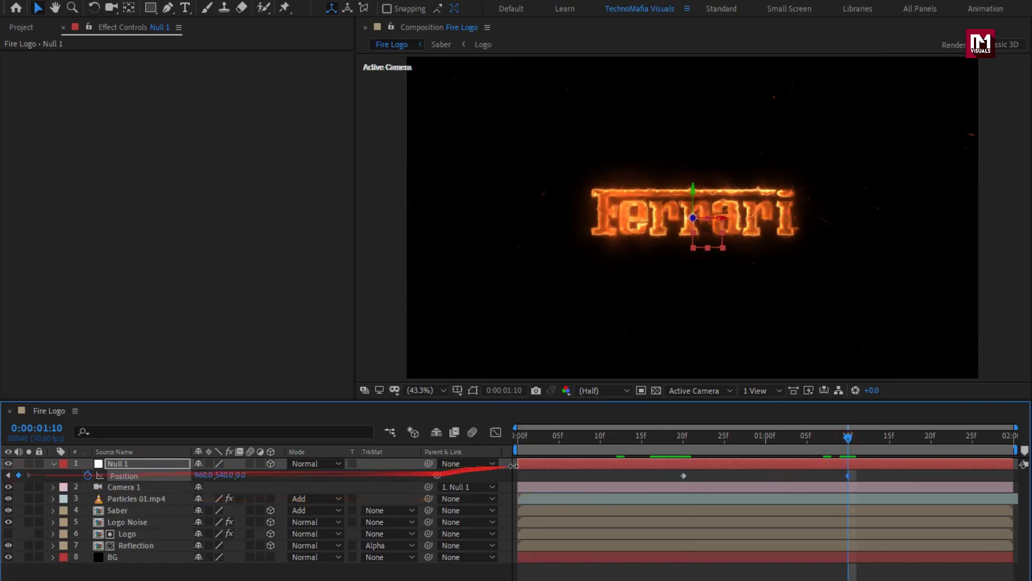
At frame 0, push Null 1's Z Position back to about -8404 so the logo starts tiny.
drag(530, 443, 472, 443)
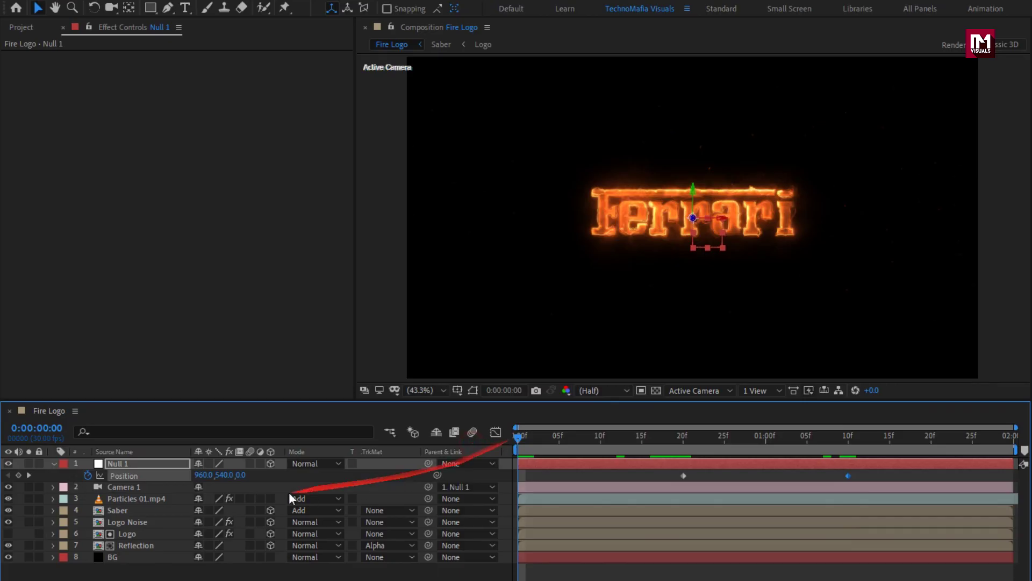
drag(240, 476, 66, 475)
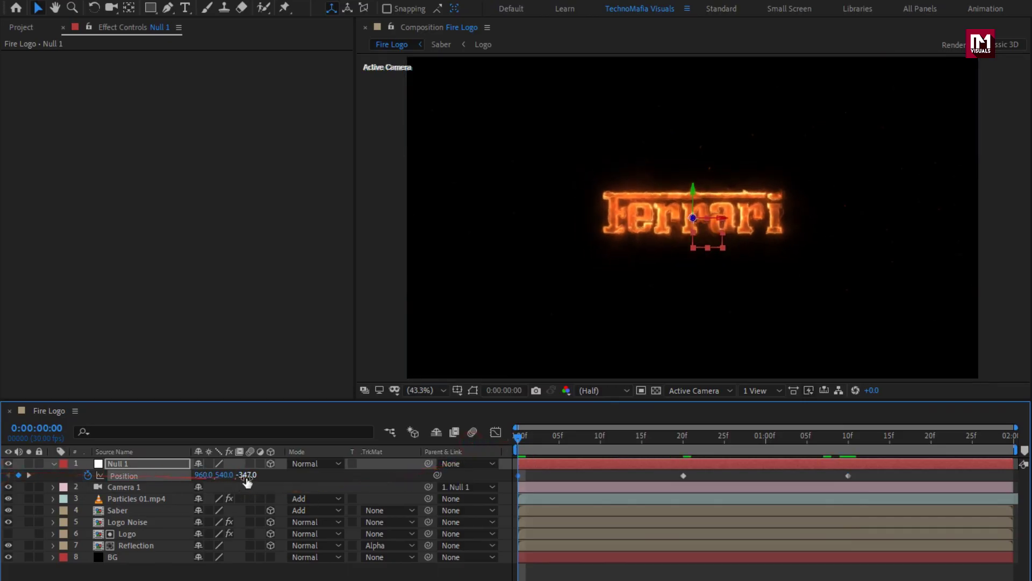
drag(247, 480, 43, 484)
drag(240, 475, 2, 480)
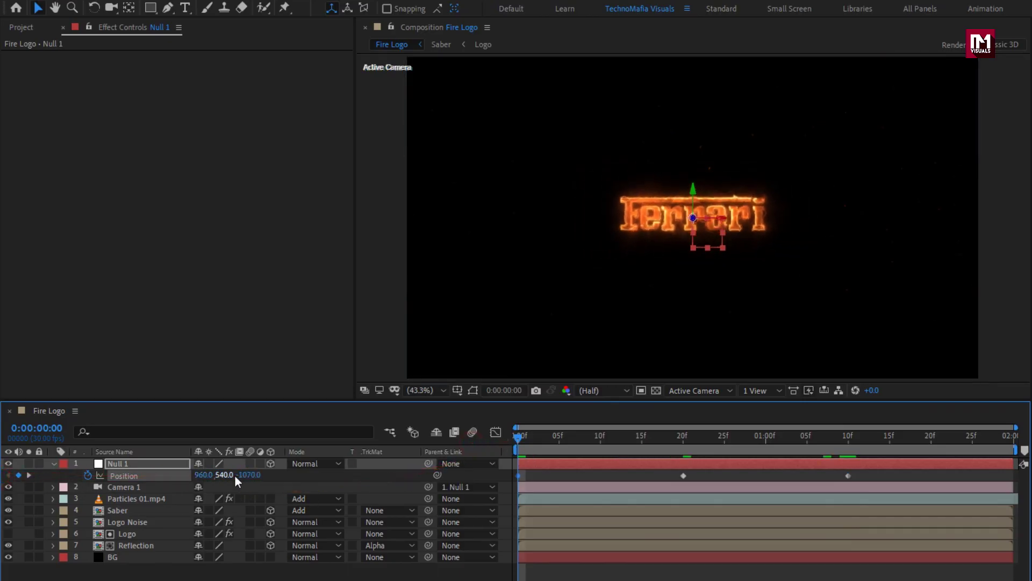
drag(243, 480, 3, 475)
drag(233, 478, 48, 475)
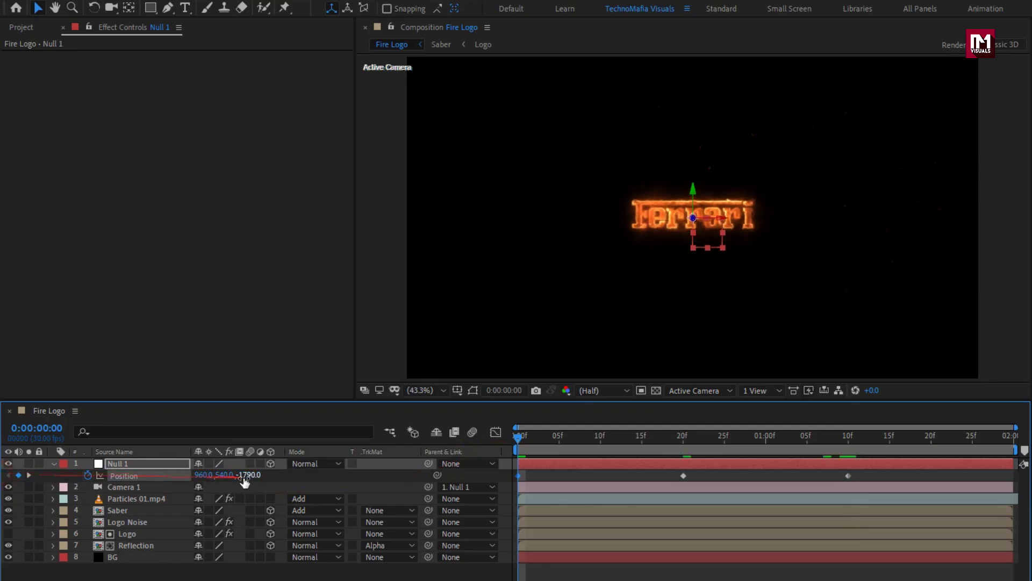
drag(246, 483, 97, 481)
drag(247, 475, 166, 476)
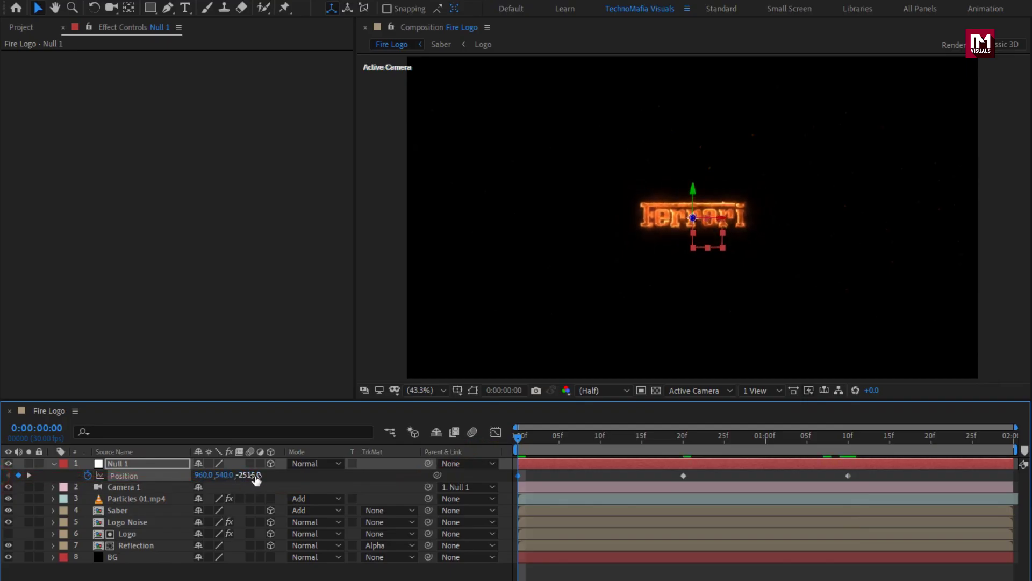
drag(257, 479, 3, 478)
drag(252, 479, 70, 478)
drag(248, 477, 54, 477)
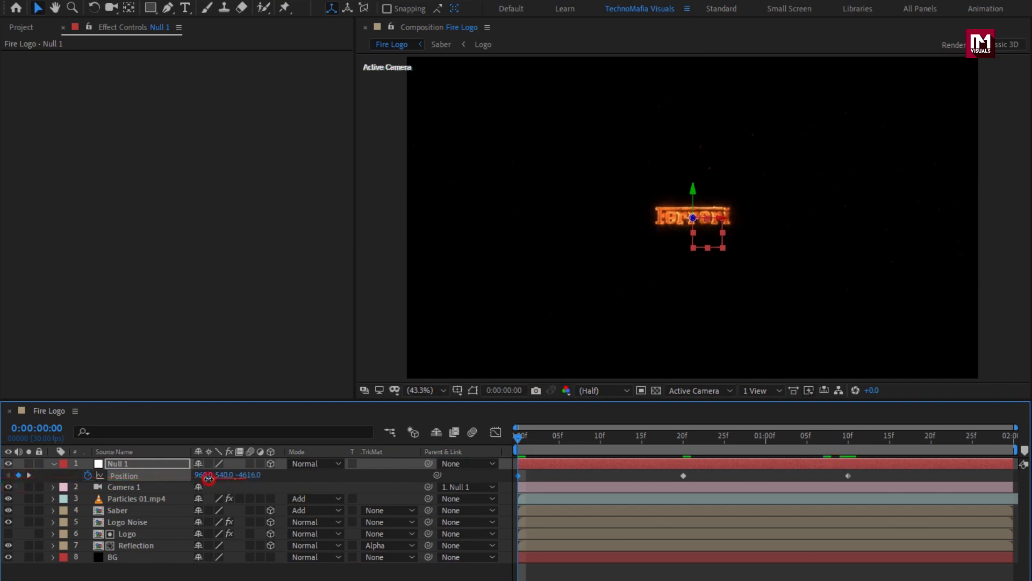
drag(231, 479, 81, 479)
click(69, 481)
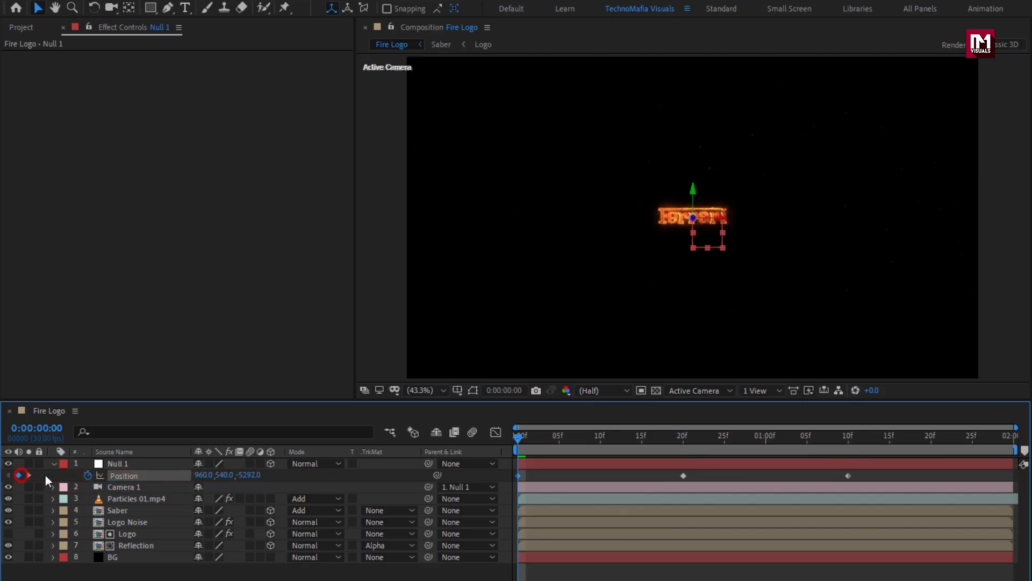
drag(247, 478, 115, 473)
drag(246, 473, 16, 479)
drag(249, 480, 68, 480)
drag(203, 478, 31, 483)
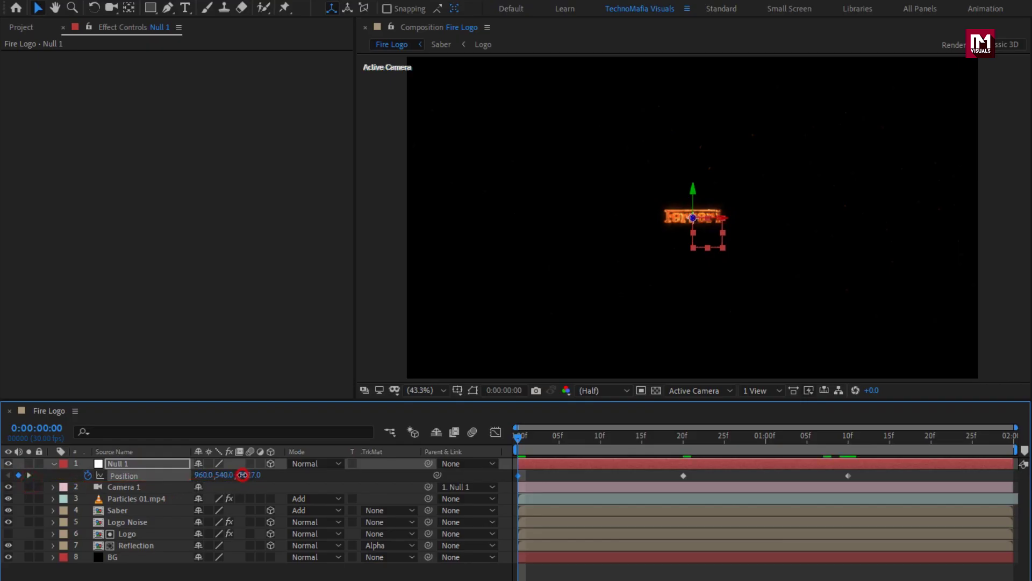
drag(212, 477, 2, 476)
drag(237, 475, 45, 480)
drag(530, 439, 766, 439)
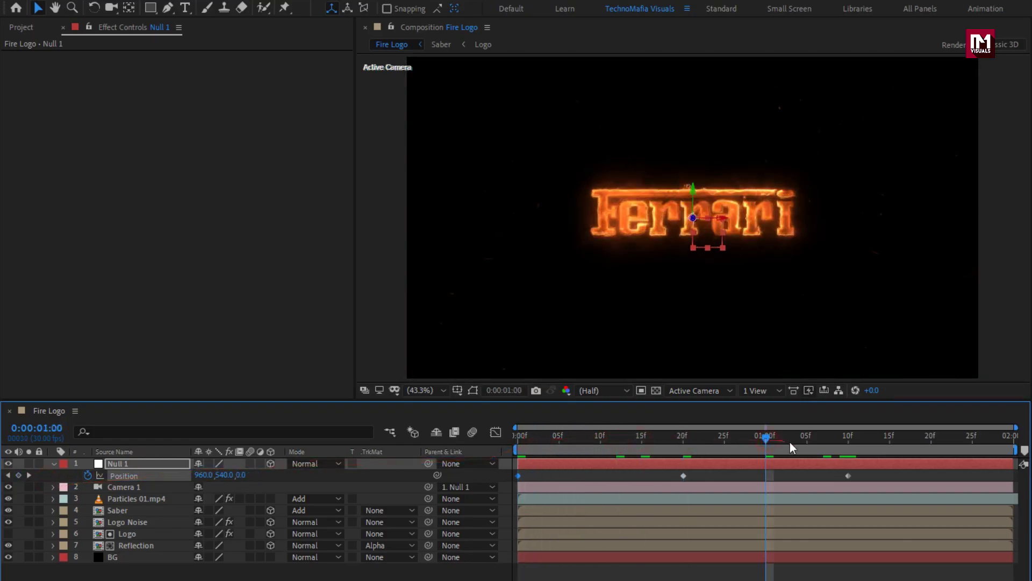
At 0:00:01:29, key Null 1's Z Position at 2693 so the camera passes the logo.
drag(985, 432, 1005, 438)
drag(240, 475, 343, 475)
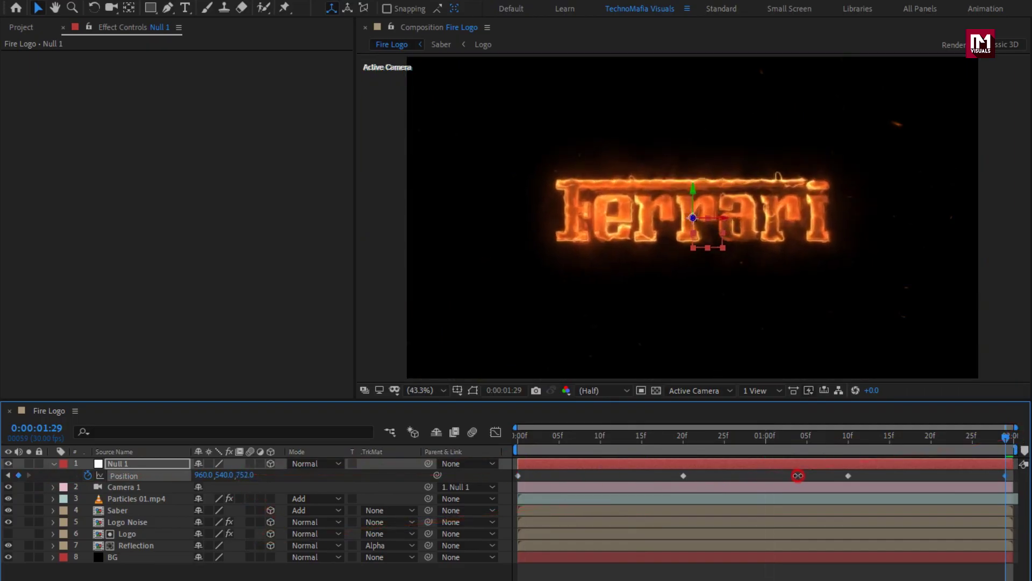
drag(245, 474, 933, 481)
drag(247, 476, 811, 470)
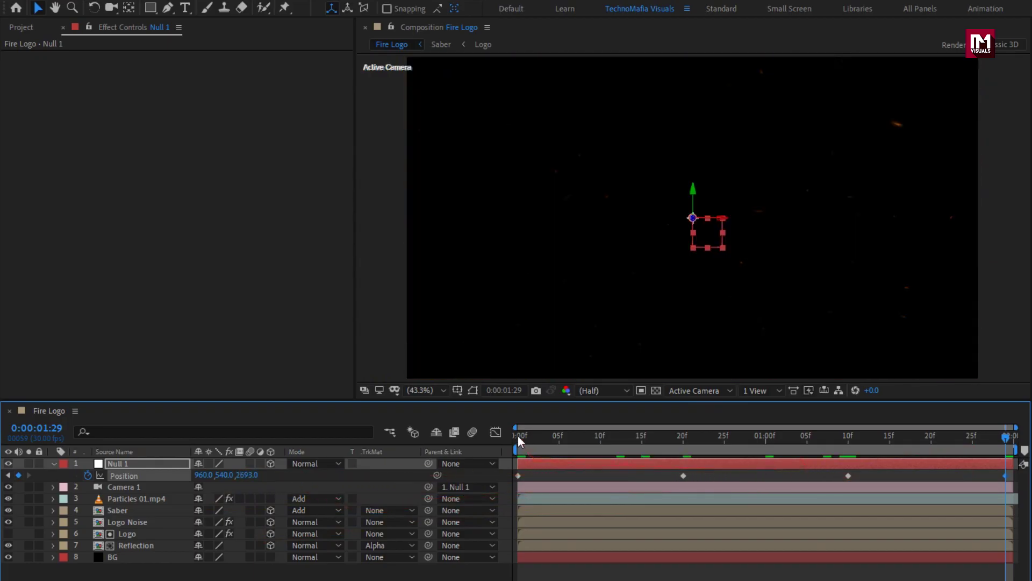
Preview the fly-in at several times, then select all four Position keyframes.
click(518, 437)
click(682, 437)
click(724, 437)
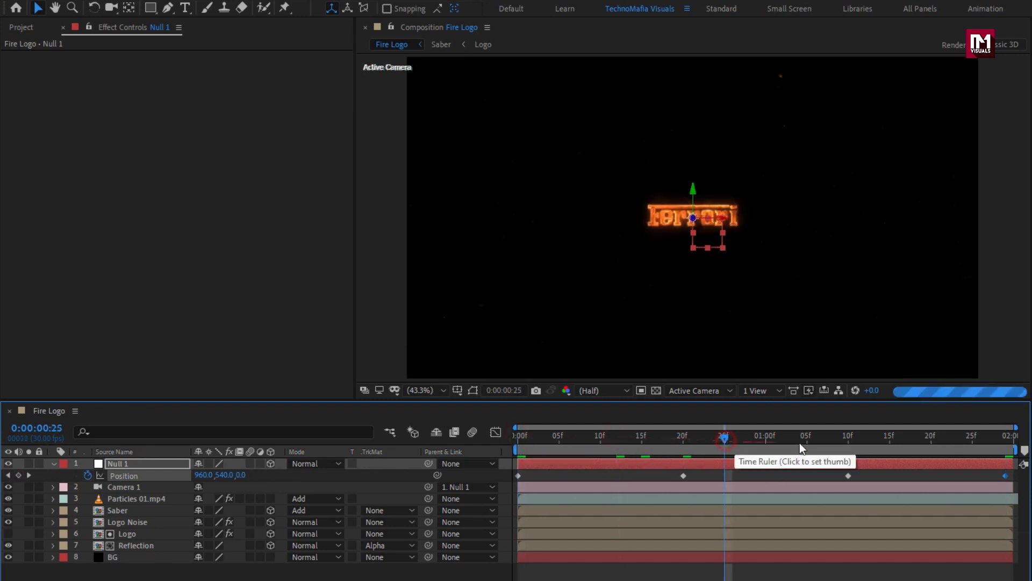
click(913, 442)
click(965, 442)
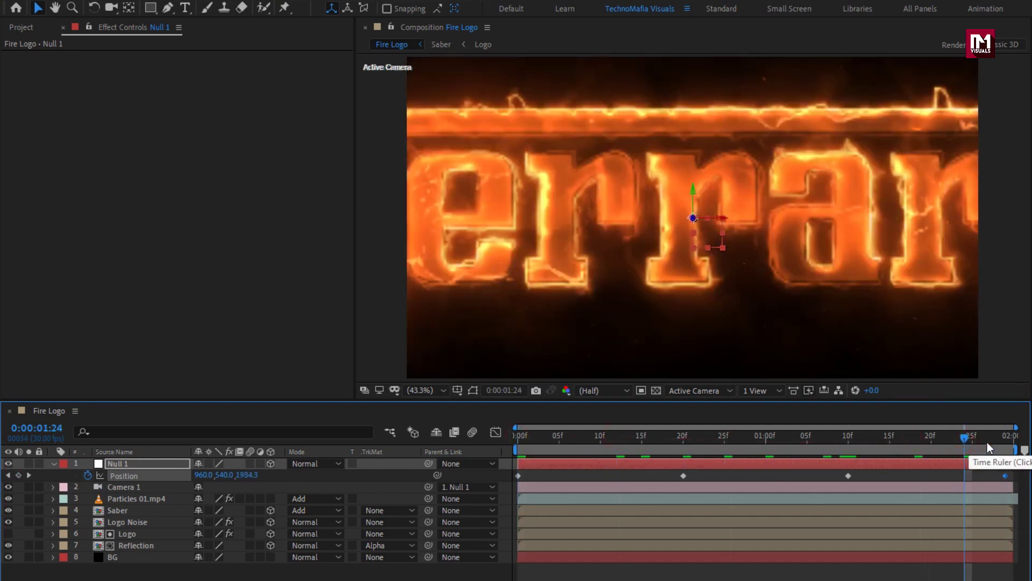
drag(1013, 483, 508, 481)
Apply Easy Ease to the selected Position keyframes.
right_click(518, 476)
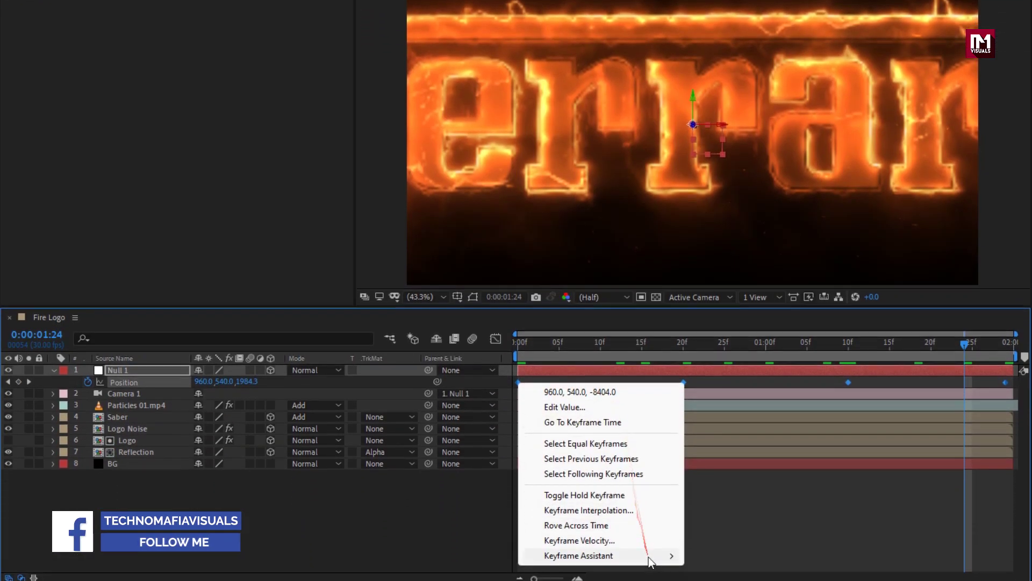
mouse_move(652, 580)
click(709, 448)
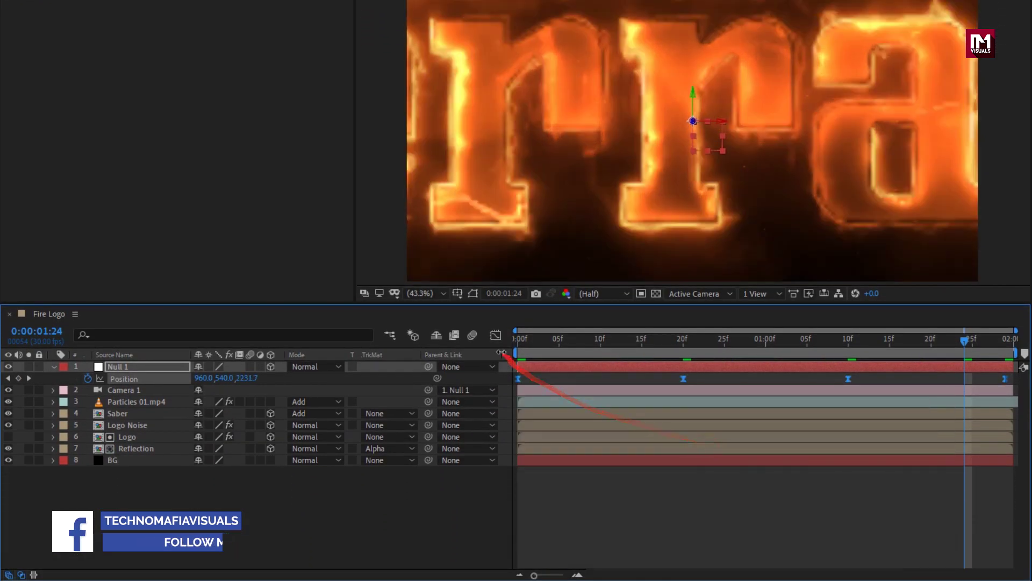
In the Graph Editor, raise ease influences to about 84% and 88% and reshape the final move.
click(496, 335)
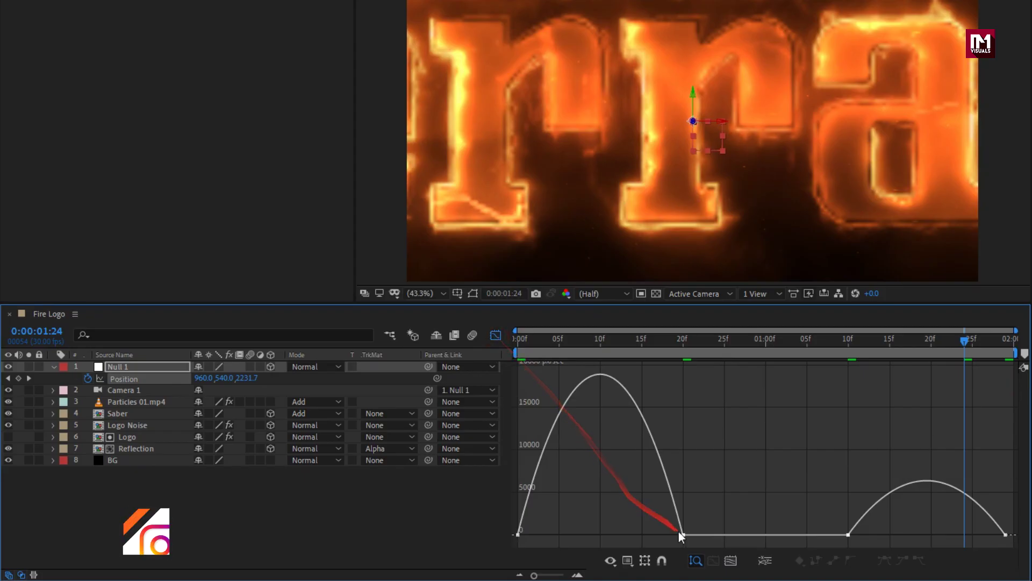
click(681, 534)
key(ctrl+a)
drag(664, 535, 614, 534)
drag(546, 535, 592, 534)
click(874, 535)
drag(875, 535, 936, 532)
click(848, 535)
click(496, 335)
click(520, 343)
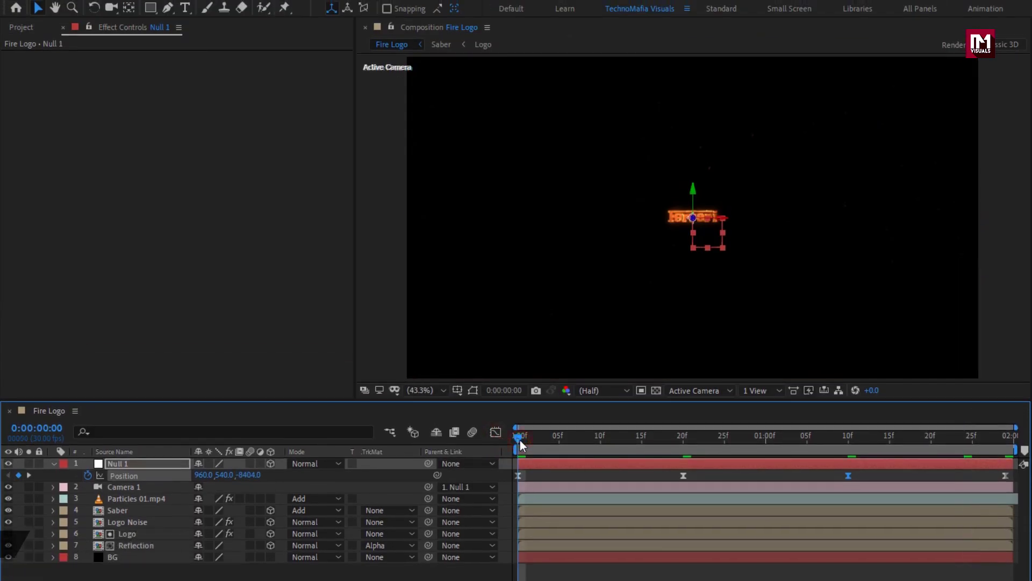
key(space)
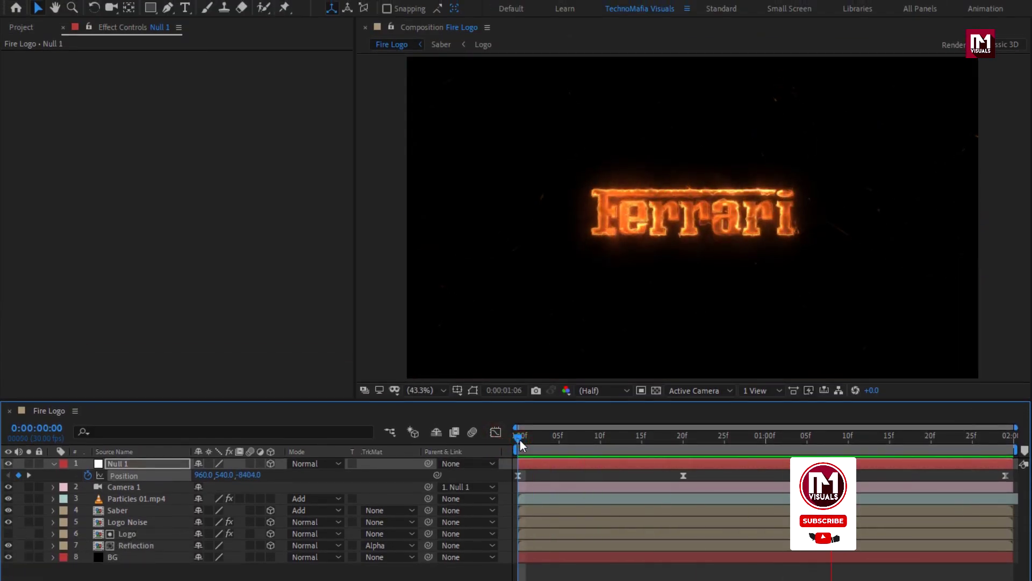